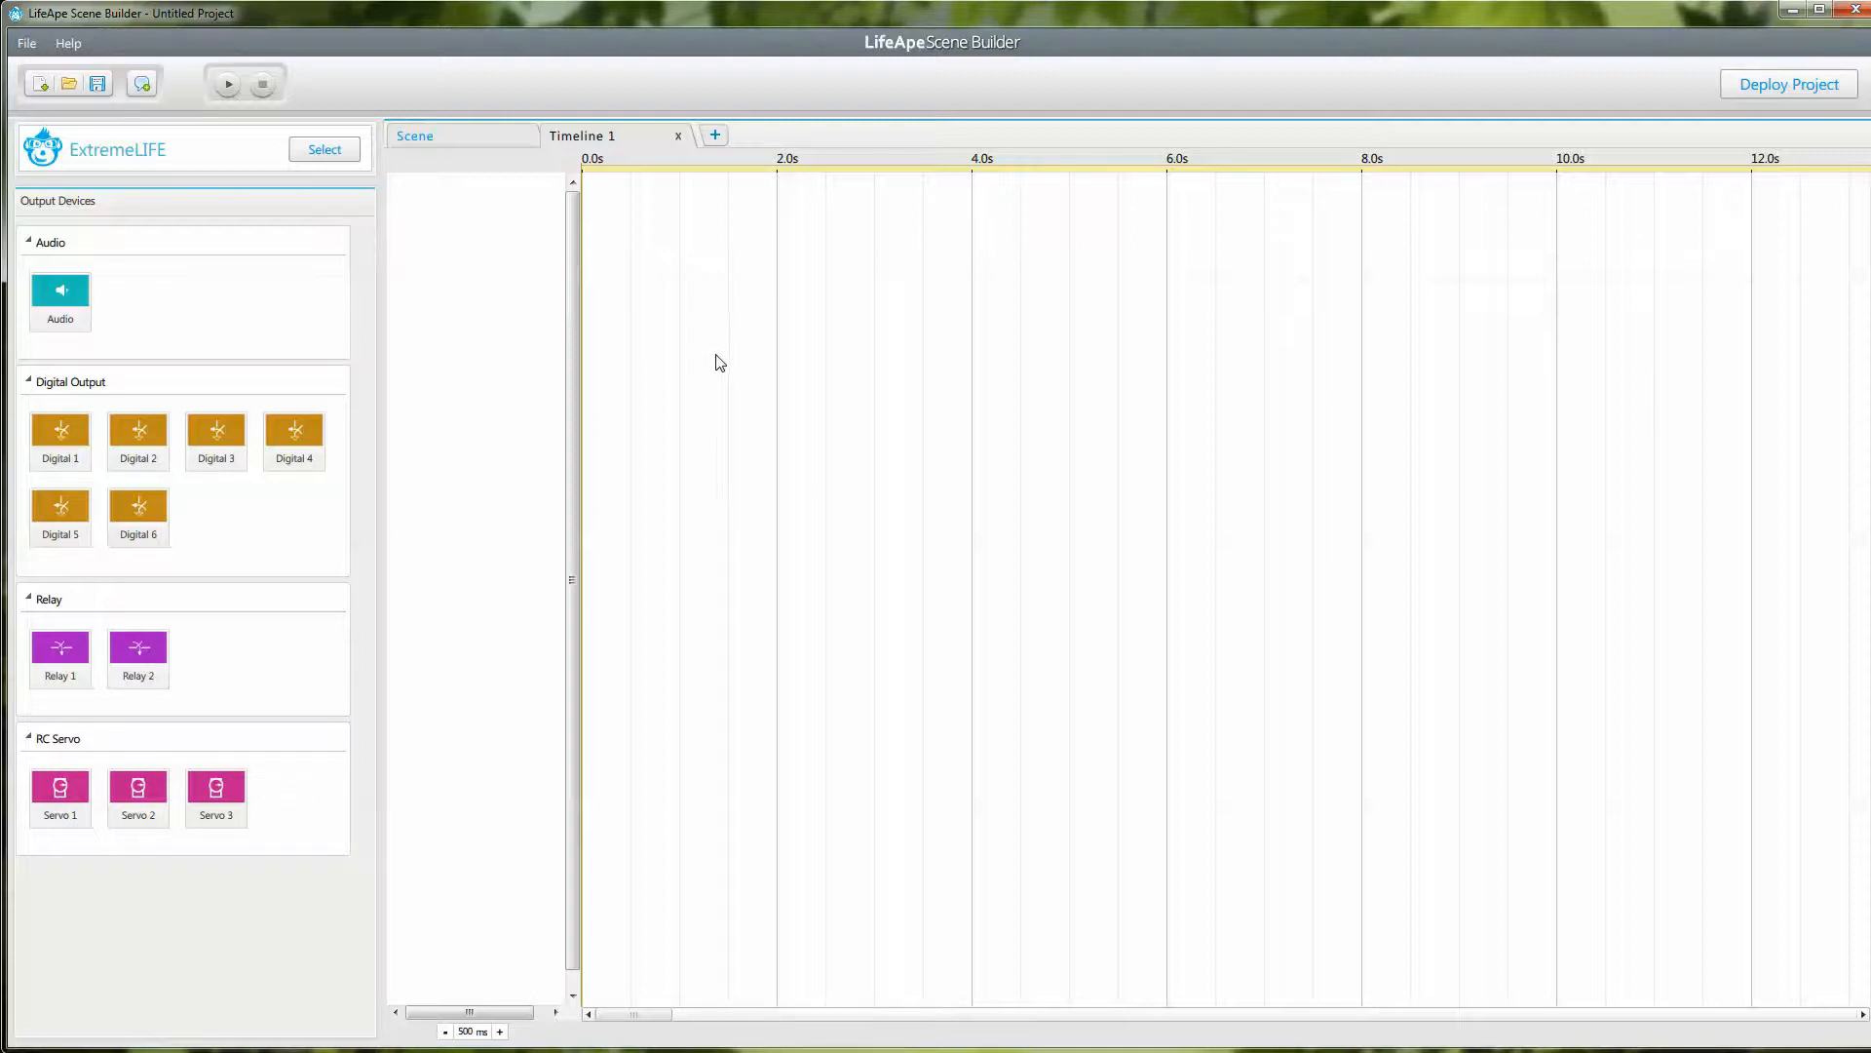
# - Rename the first timeline Ambient and add an audio output that plays Background.mp3 at a slightly raised volume
pyautogui.doubleClick(596, 137)
pyautogui.write('Ambient')
pyautogui.moveTo(66, 314); pyautogui.dragTo(484, 276)
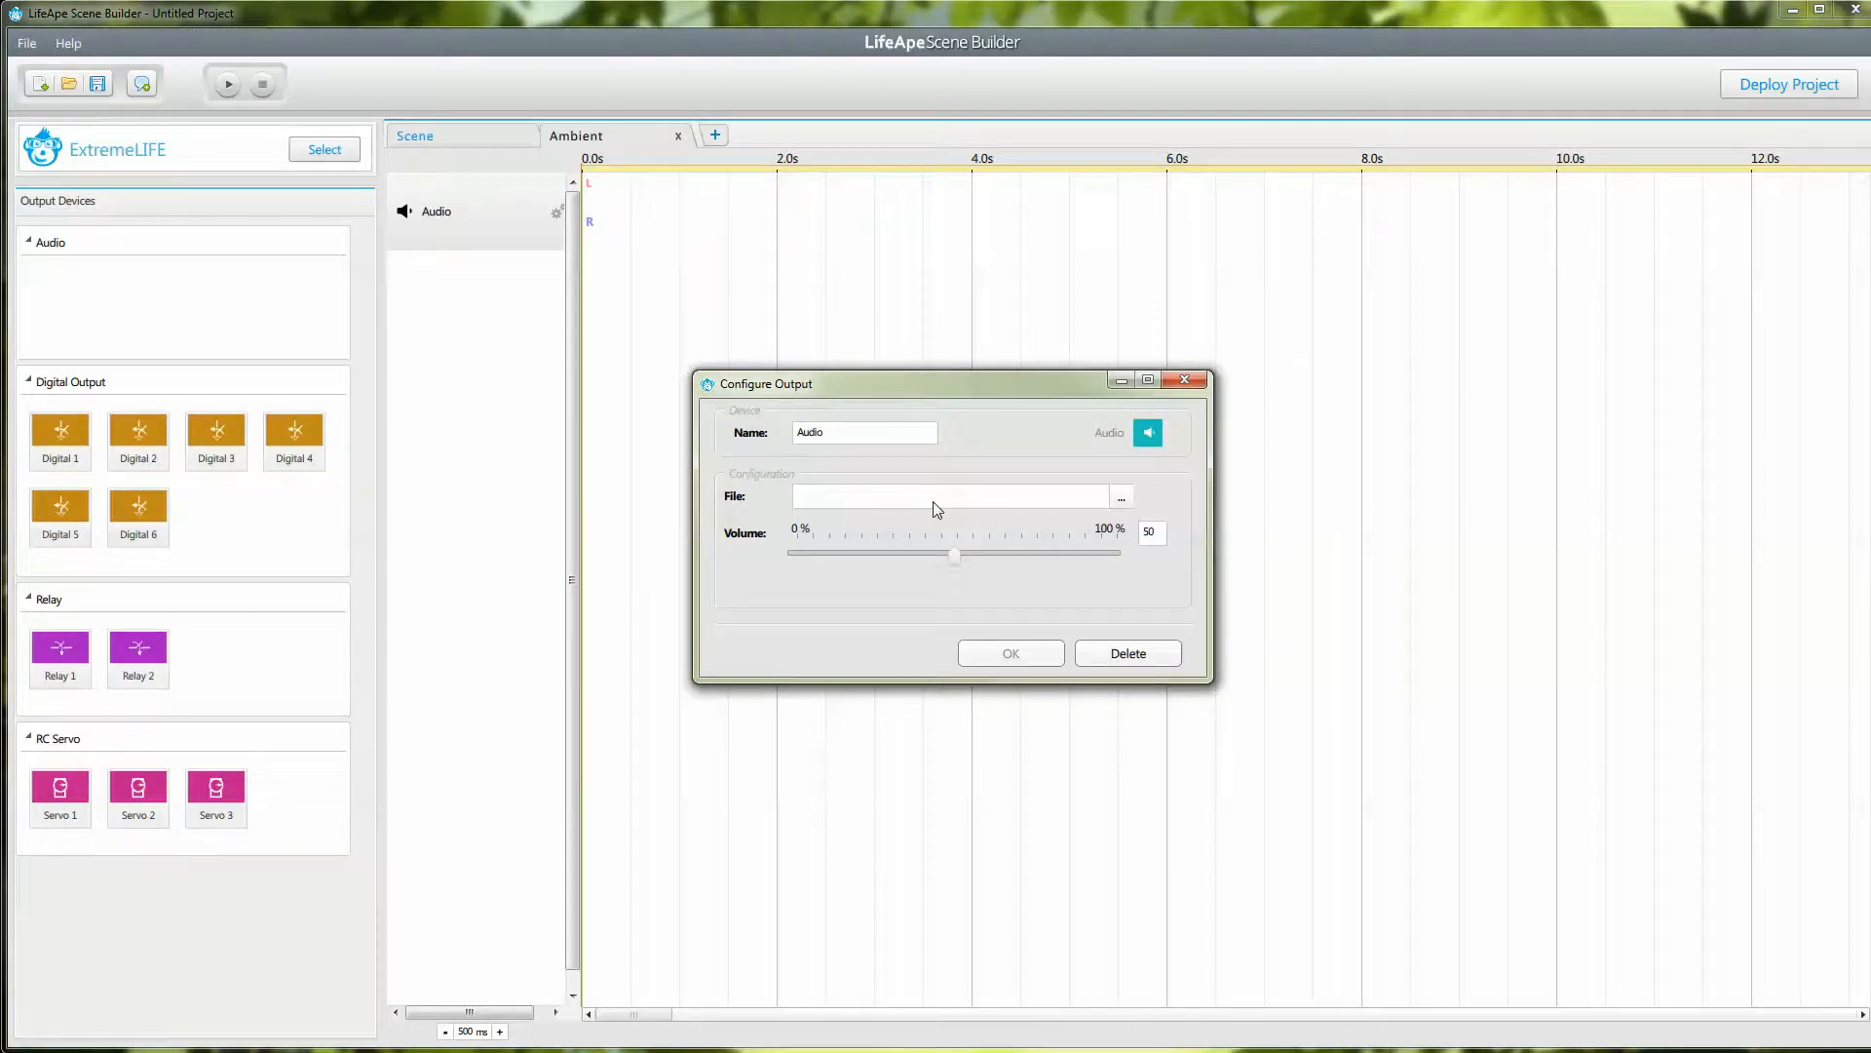
pyautogui.click(1122, 497)
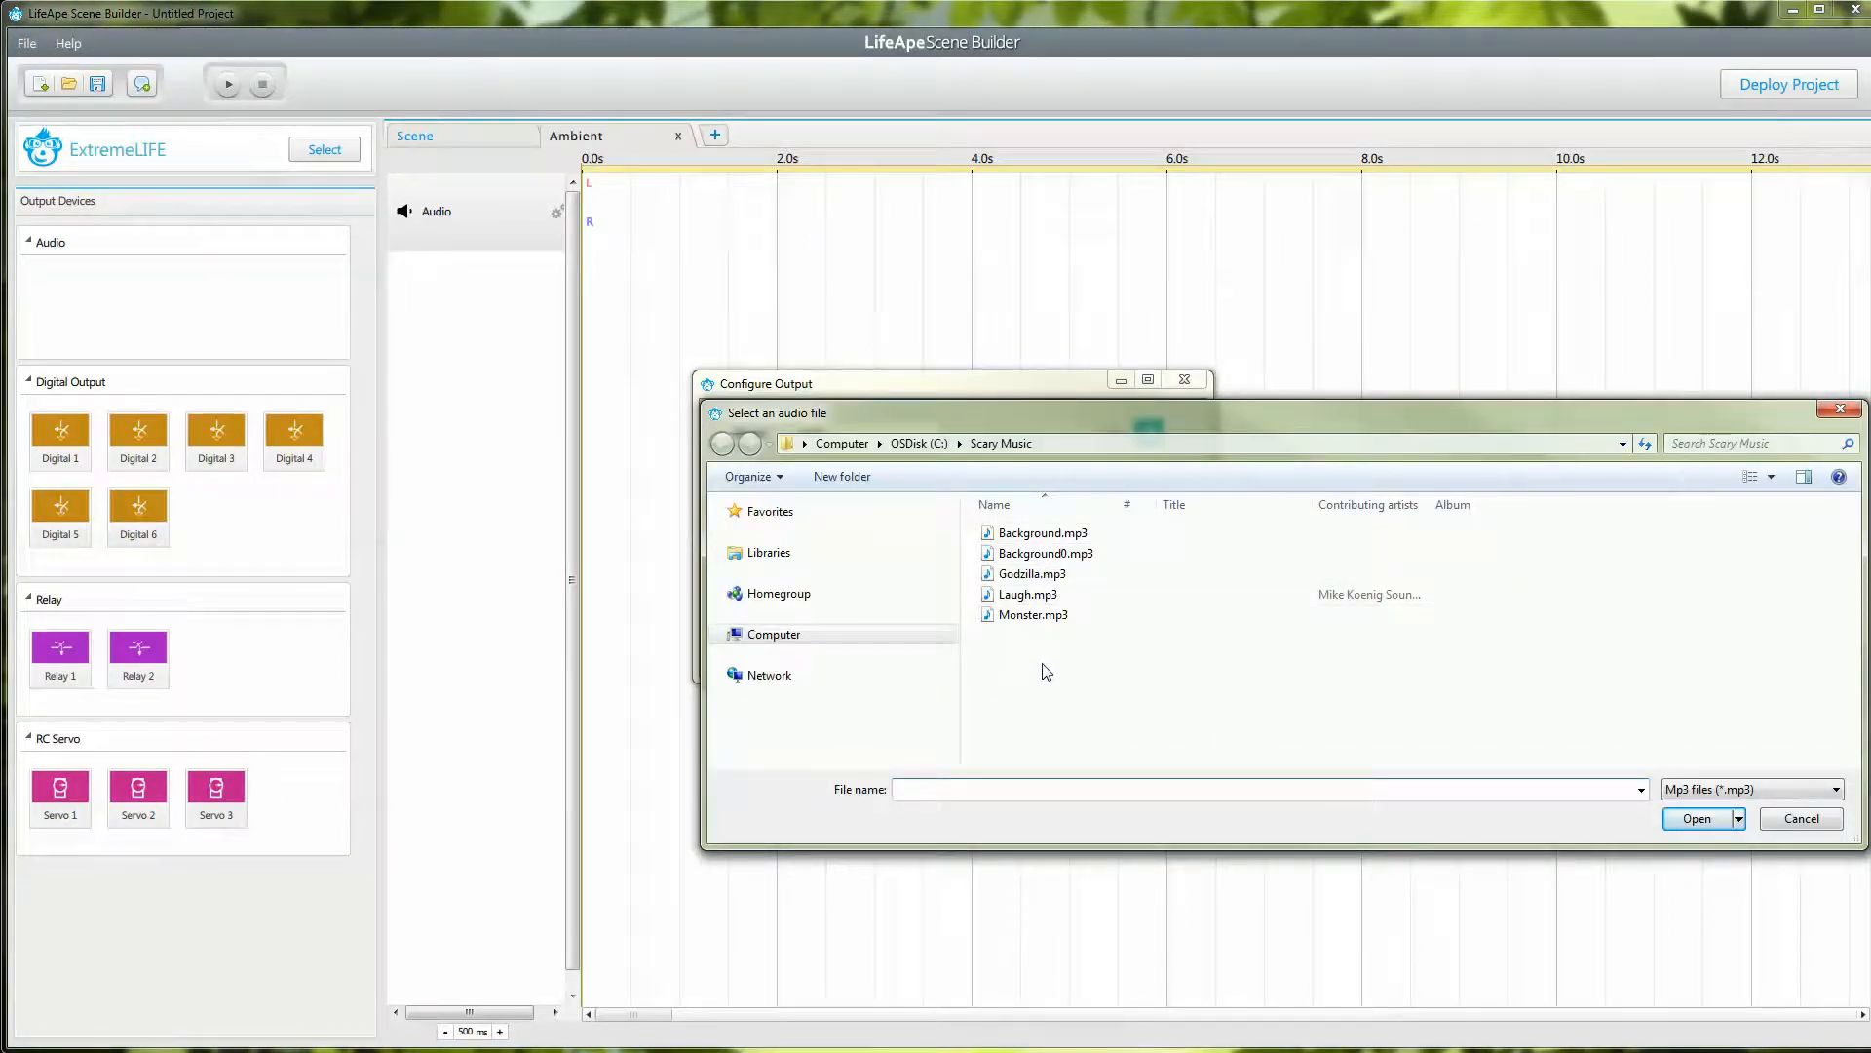
pyautogui.doubleClick(1031, 537)
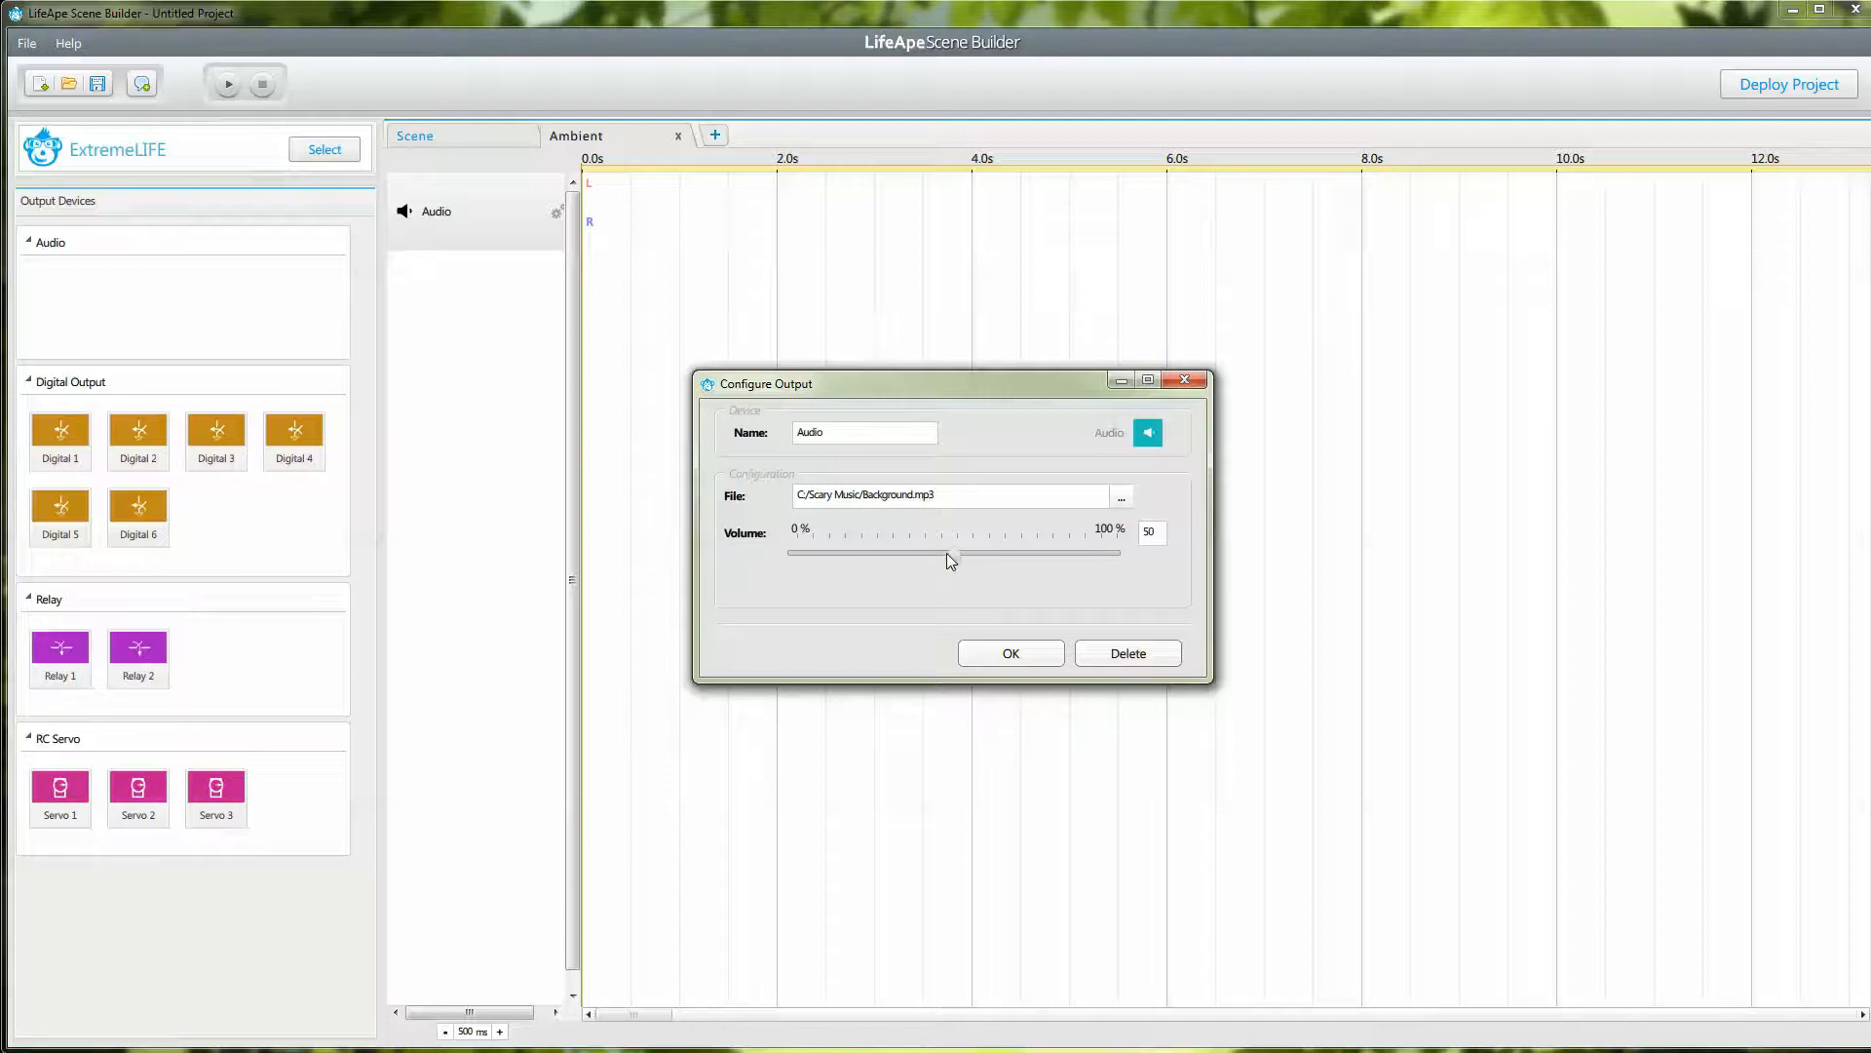
pyautogui.moveTo(986, 557); pyautogui.dragTo(986, 558)
pyautogui.click(995, 652)
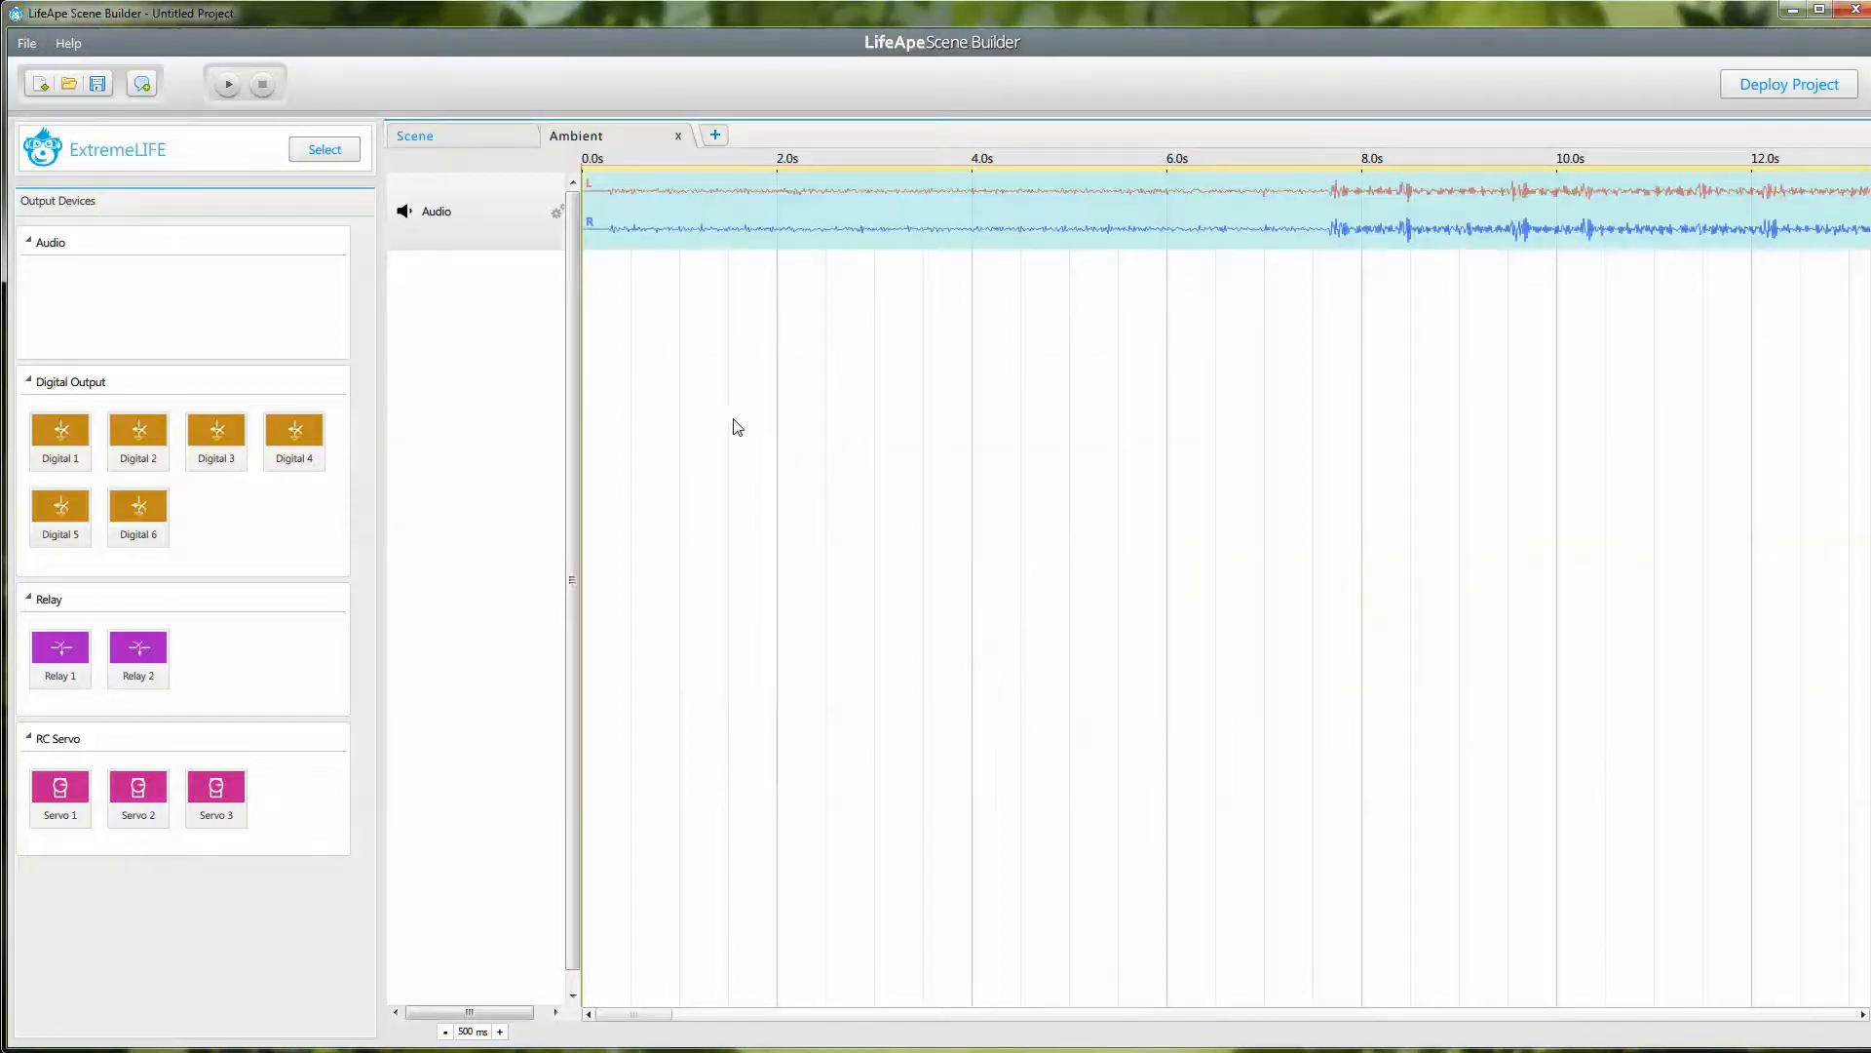
# - Add the Digital 1 output to the Ambient timeline and name it Light Source
pyautogui.click(55, 435)
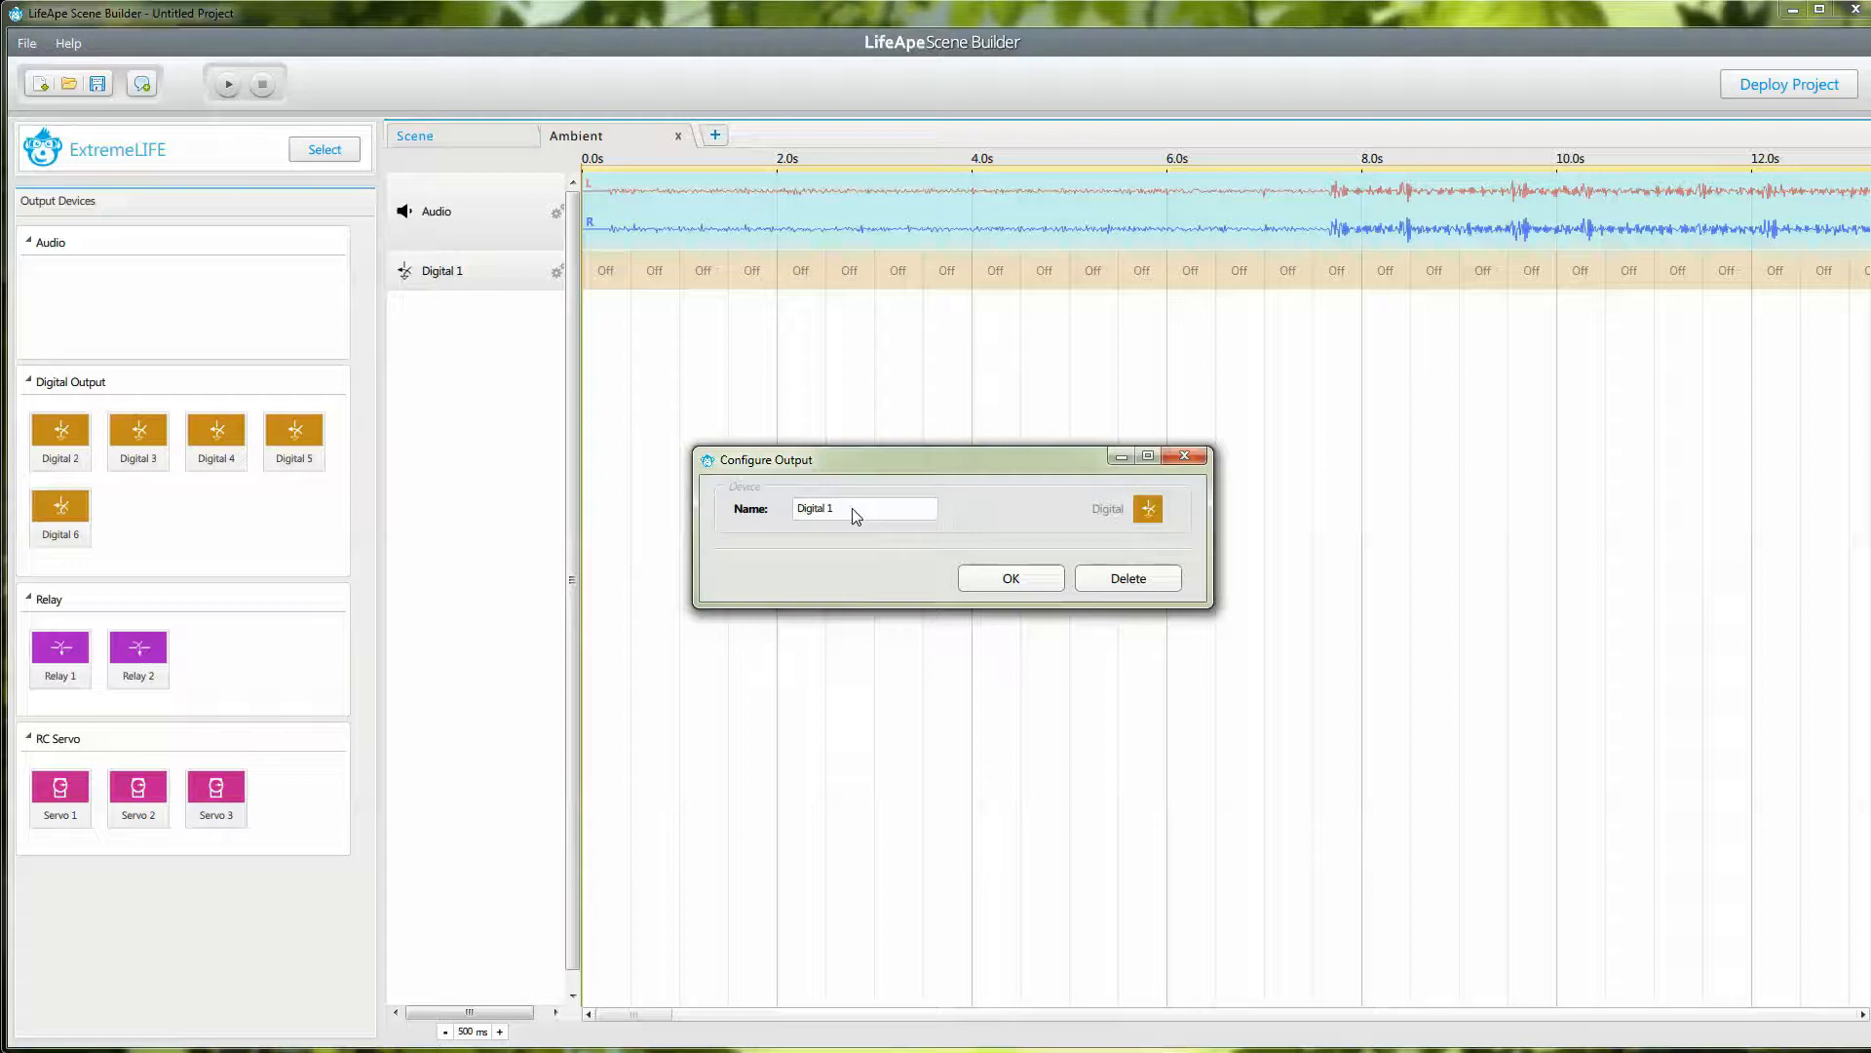
pyautogui.moveTo(856, 515); pyautogui.dragTo(795, 509)
pyautogui.write('Light Source')
pyautogui.click(1010, 578)
# - Shorten the Ambient timeline so that it ends at 12 seconds
pyautogui.scroll(-4, 966, 404)
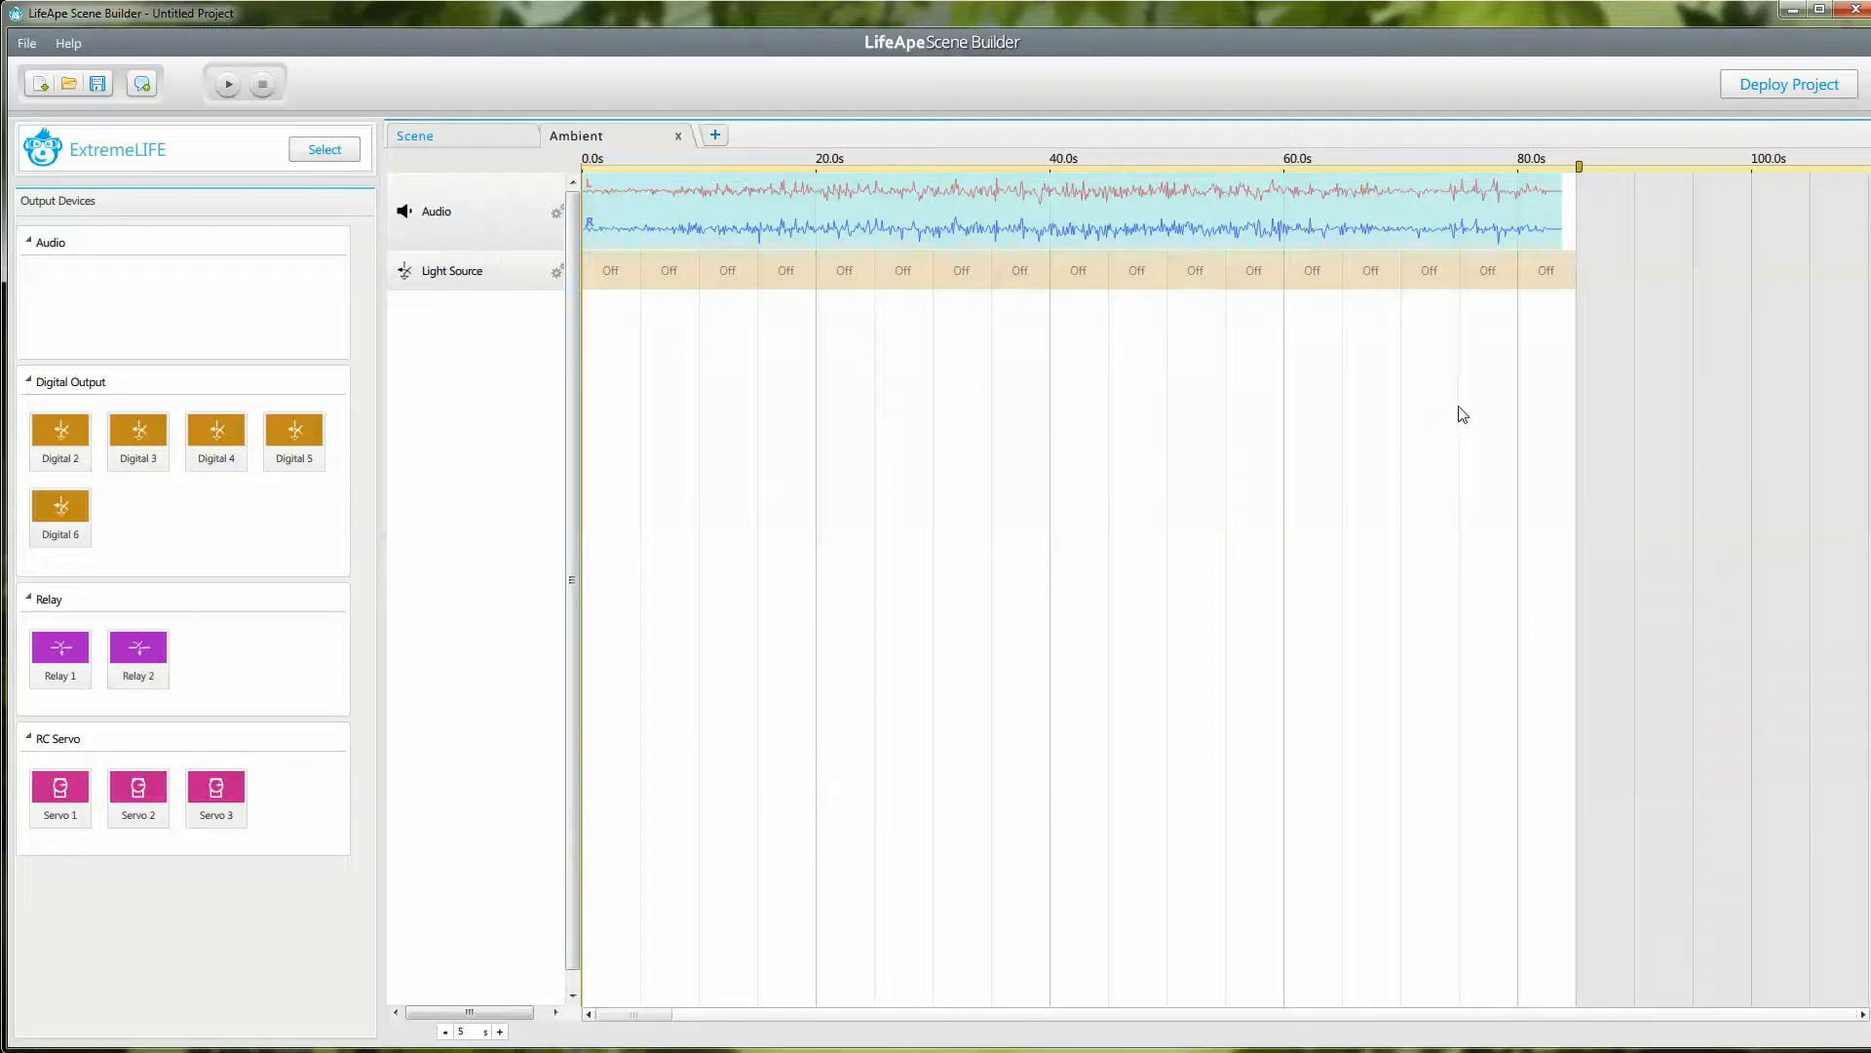
pyautogui.moveTo(1579, 166); pyautogui.dragTo(760, 167)
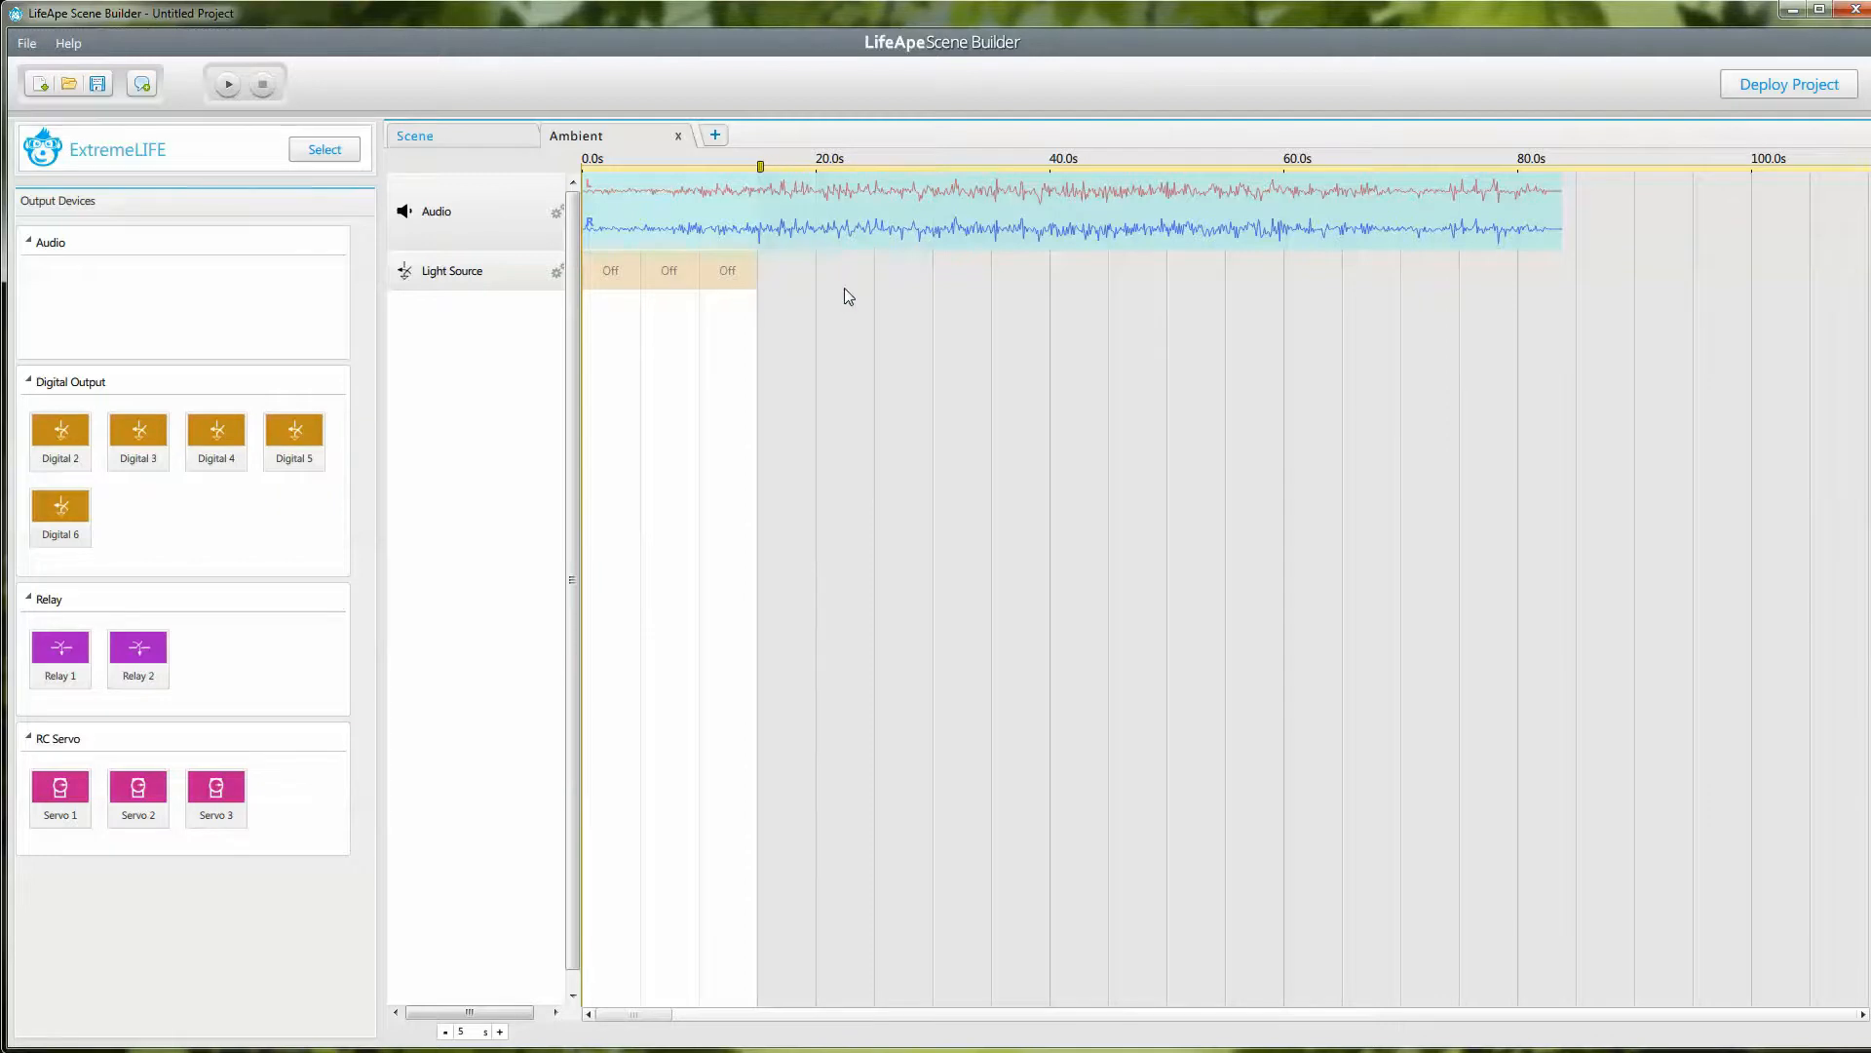
pyautogui.scroll(4, 845, 289)
pyautogui.scroll(1, 1019, 382)
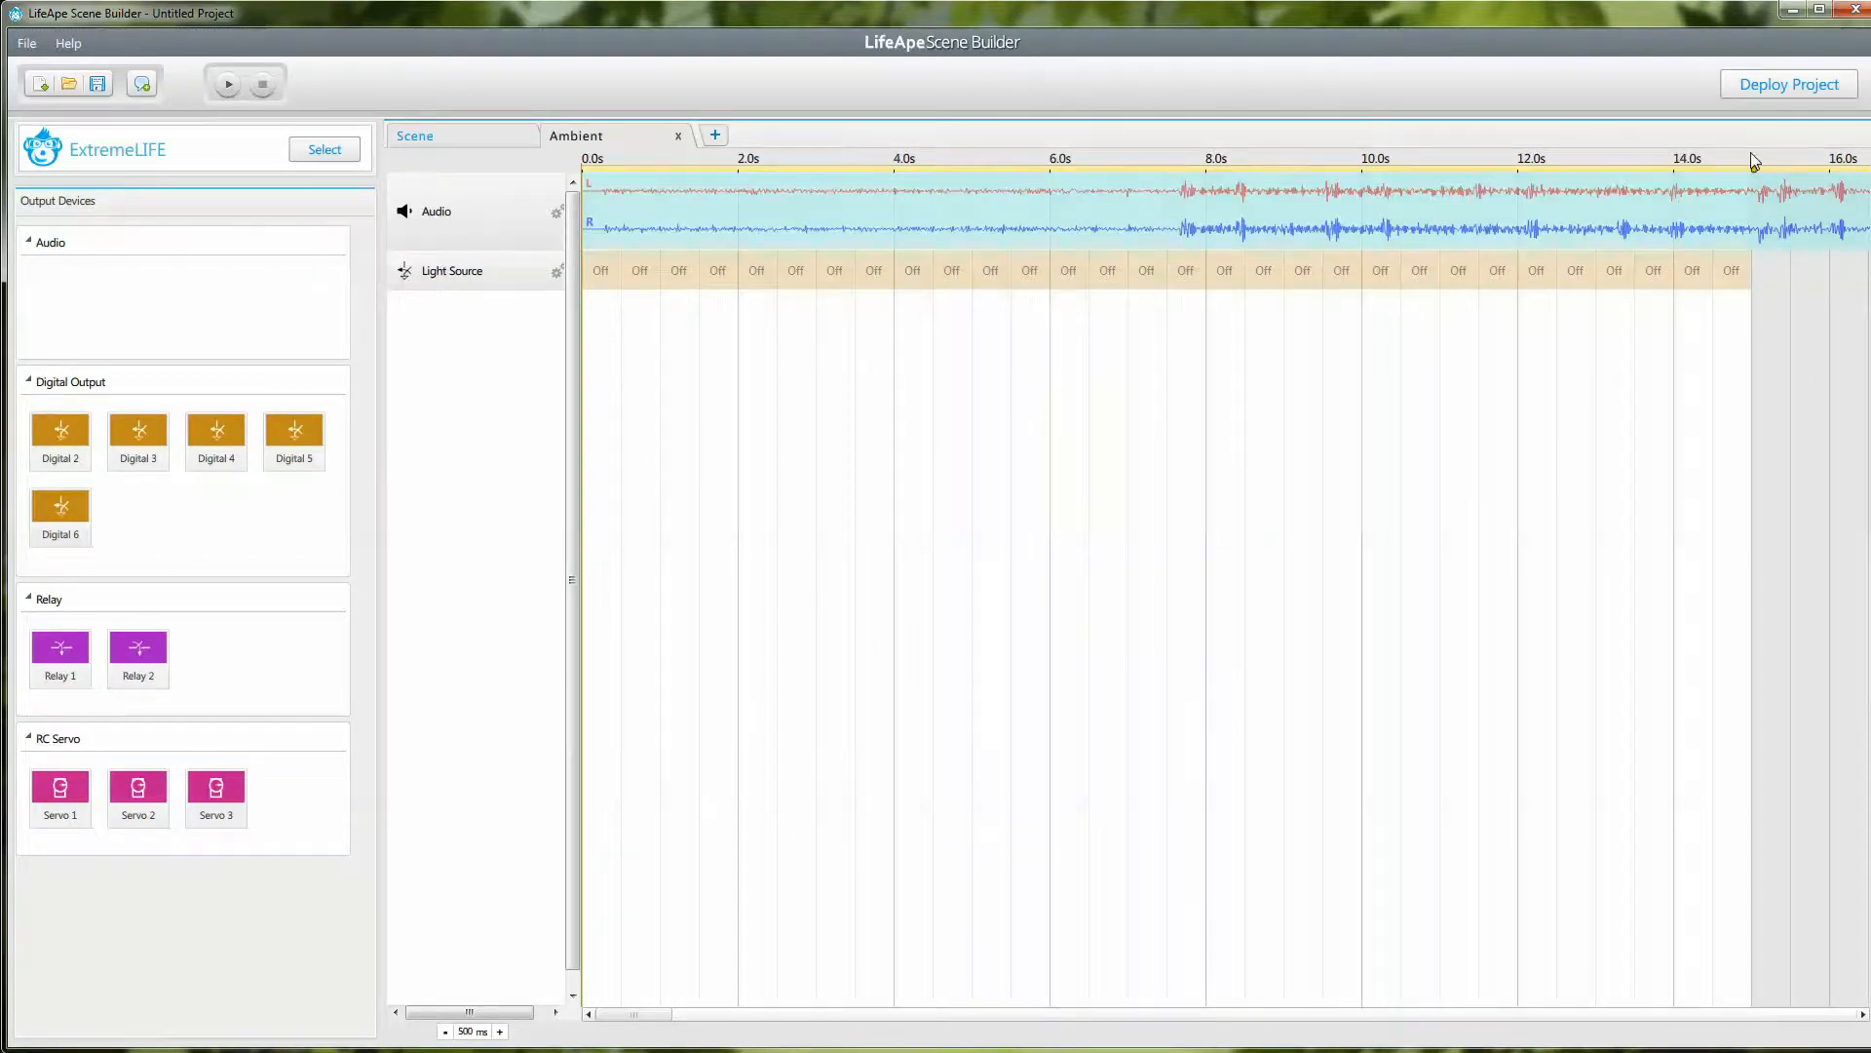
pyautogui.moveTo(1756, 166)
pyautogui.mouseDown()
pyautogui.moveTo(1483, 167)
pyautogui.moveTo(1521, 169)
pyautogui.mouseUp()
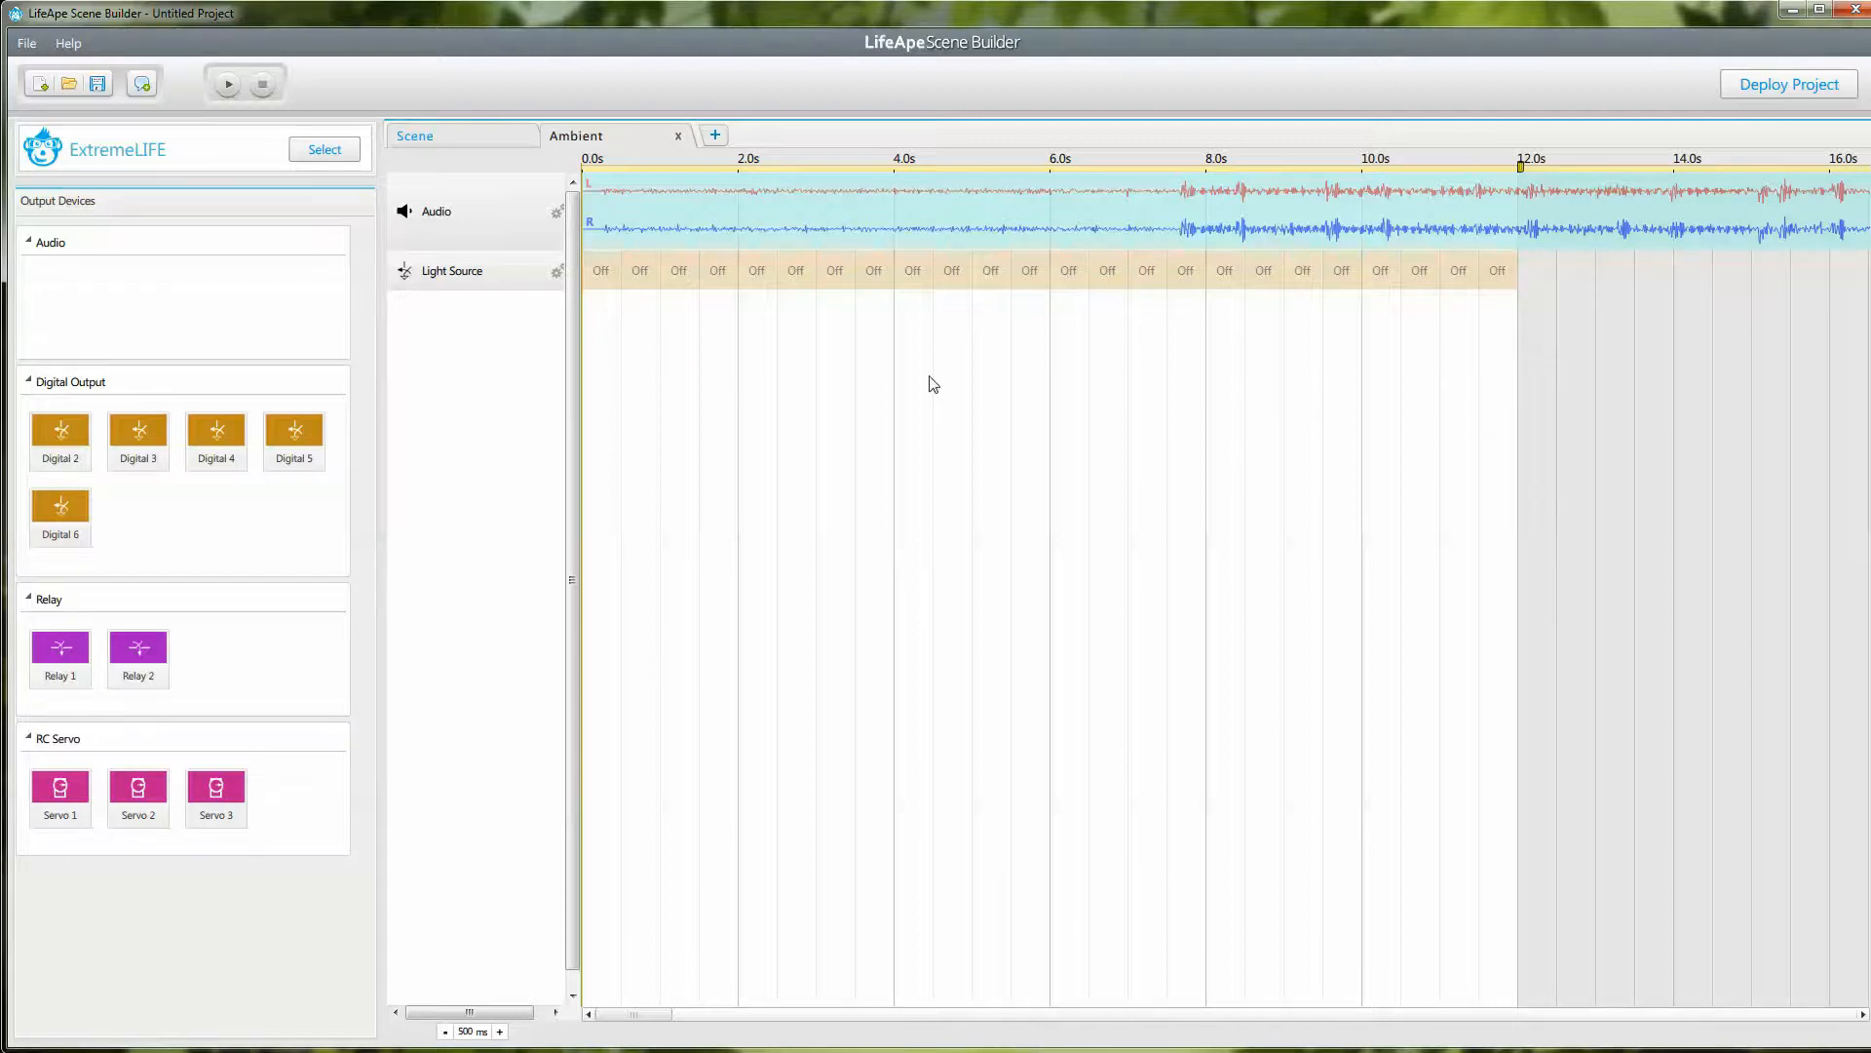
# - Switch Light Source on in every other 500 ms slot of the Ambient timeline, from 0 to 12 seconds
pyautogui.click(601, 271)
pyautogui.click(675, 271)
pyautogui.click(757, 273)
pyautogui.click(835, 273)
pyautogui.click(913, 273)
pyautogui.click(991, 279)
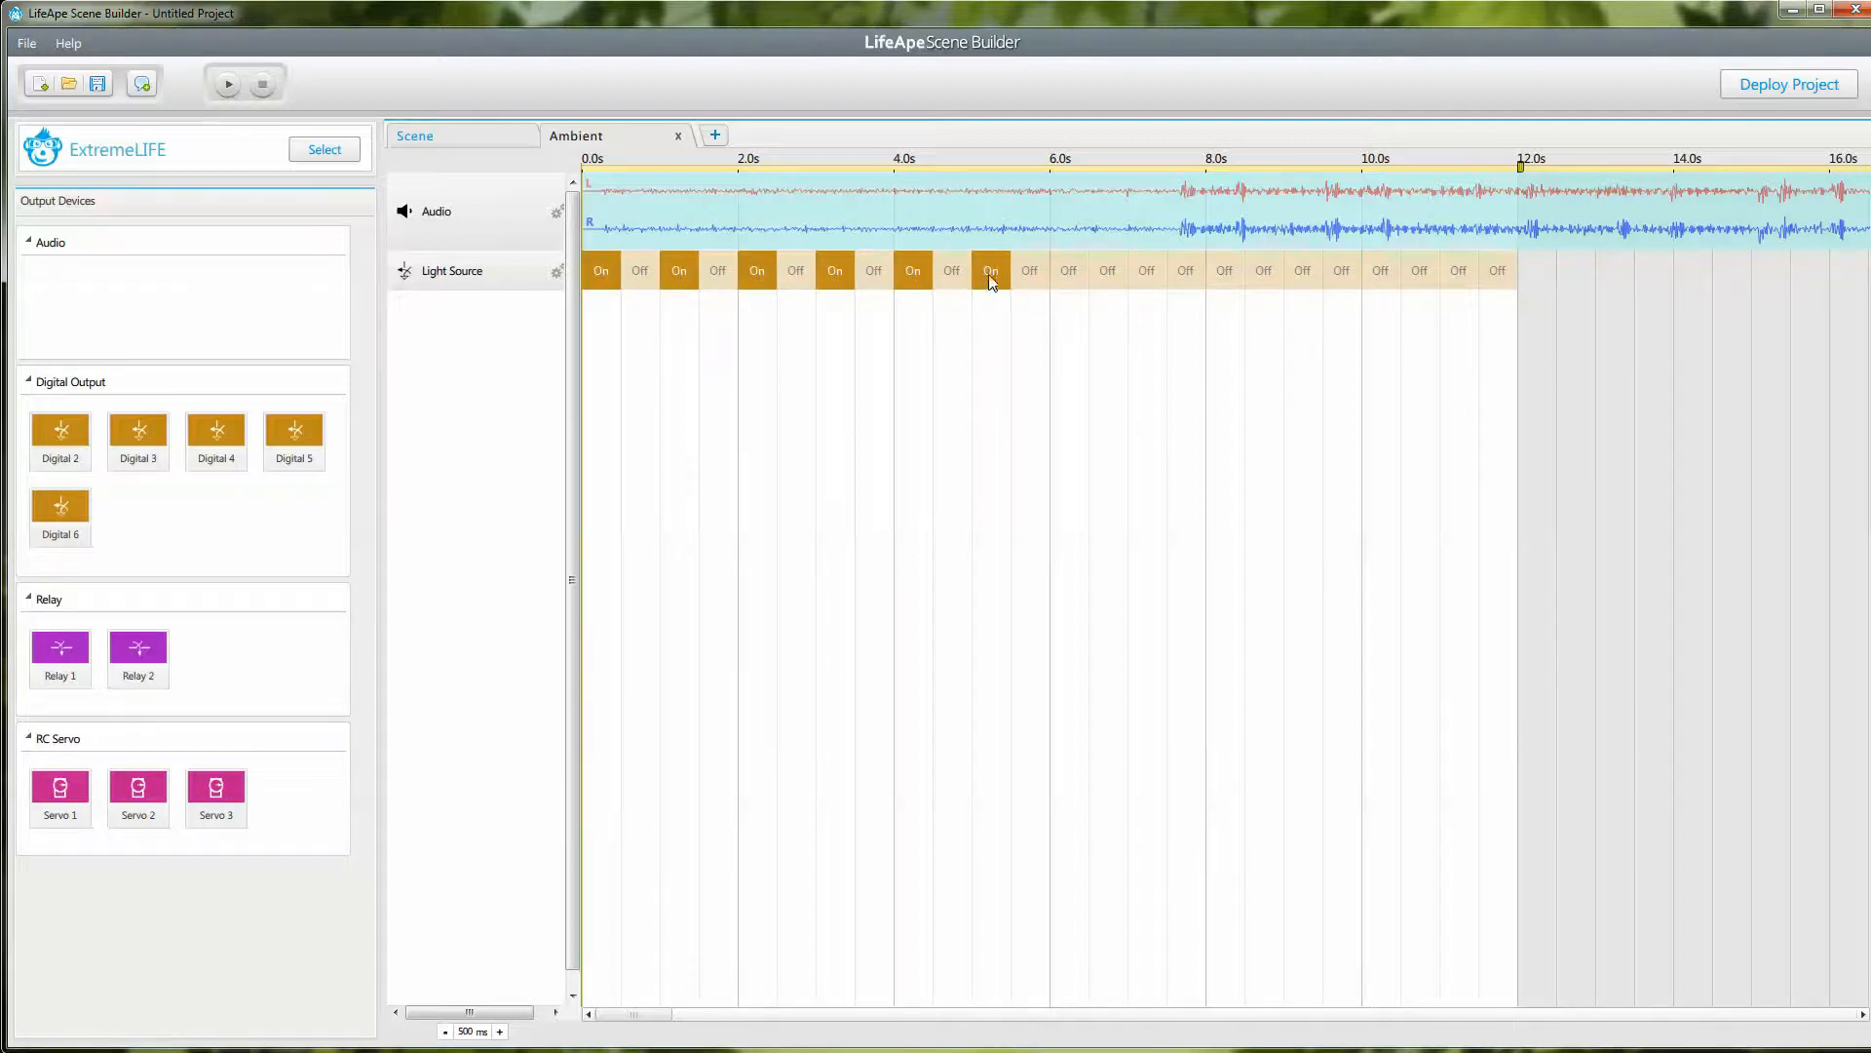
pyautogui.click(1073, 279)
pyautogui.click(1139, 284)
pyautogui.click(1226, 283)
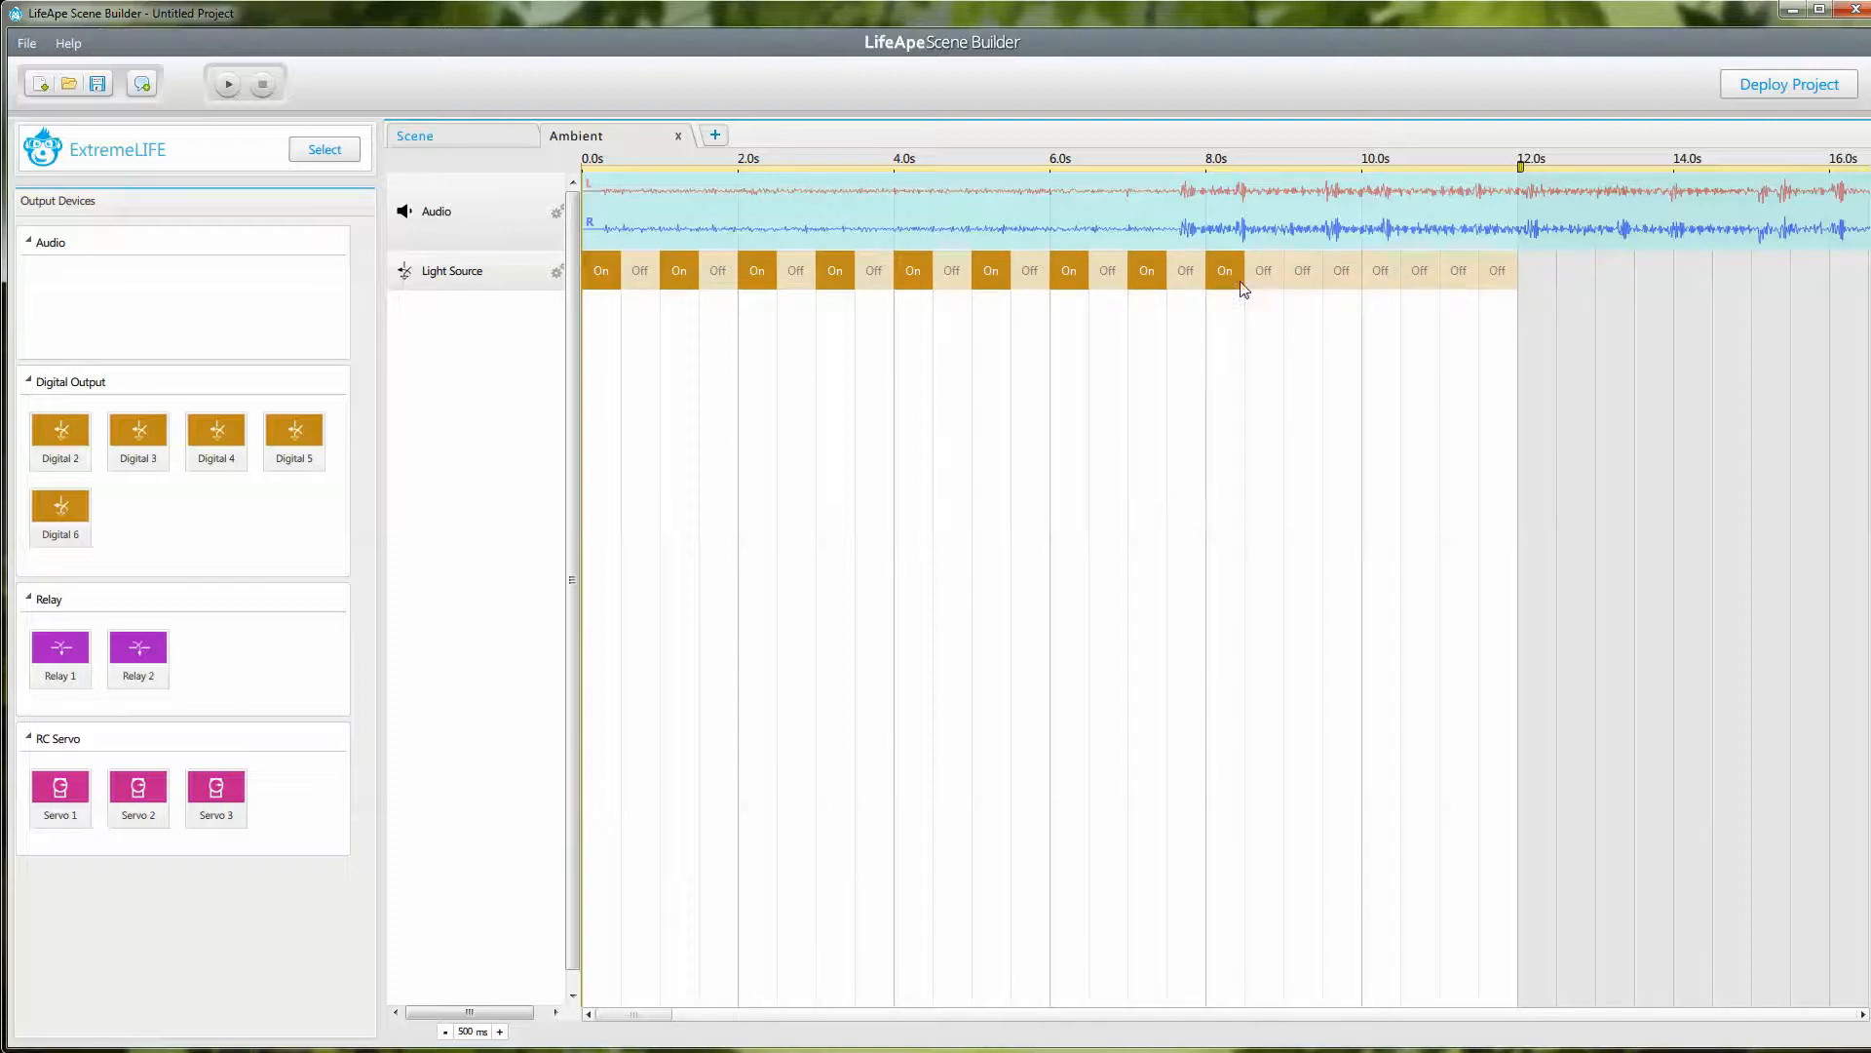
pyautogui.click(1303, 279)
pyautogui.click(1380, 277)
pyautogui.click(1459, 282)
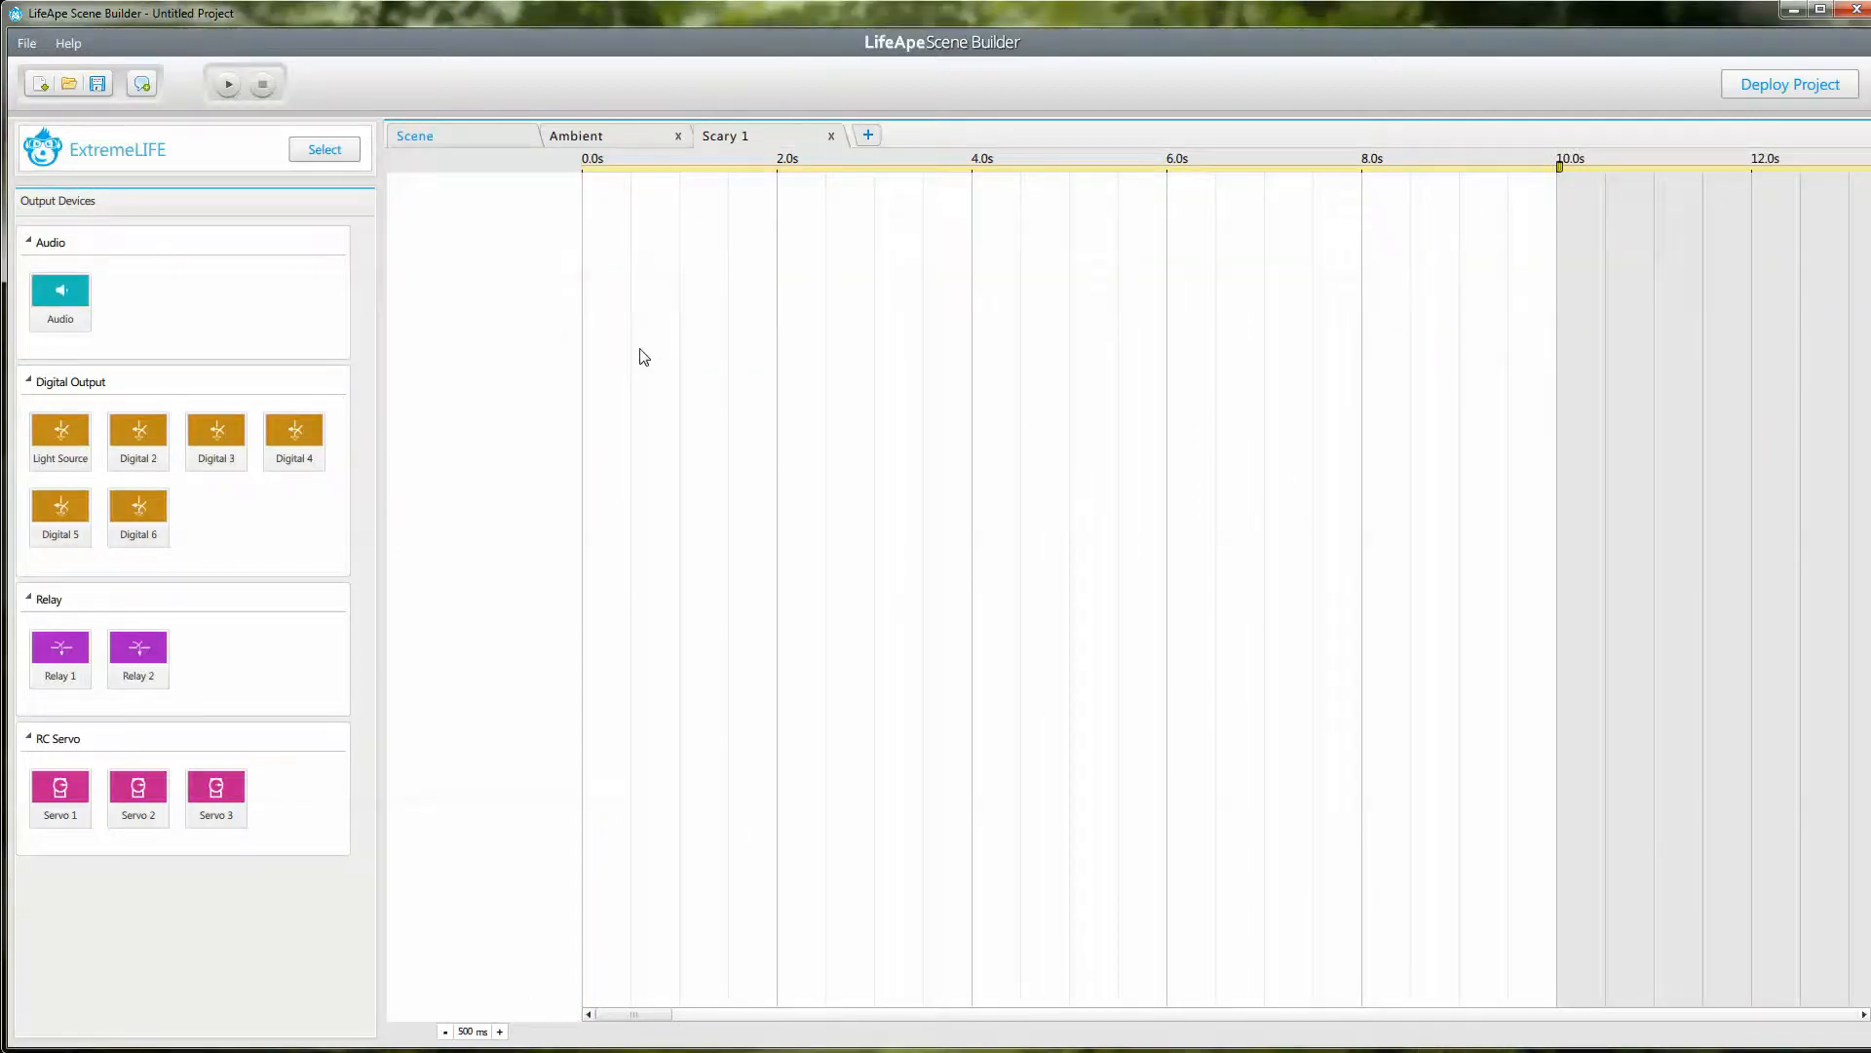
# - Add an audio output to the Scary 1 timeline that plays Godzilla.mp3 at 83% volume
pyautogui.click(63, 304)
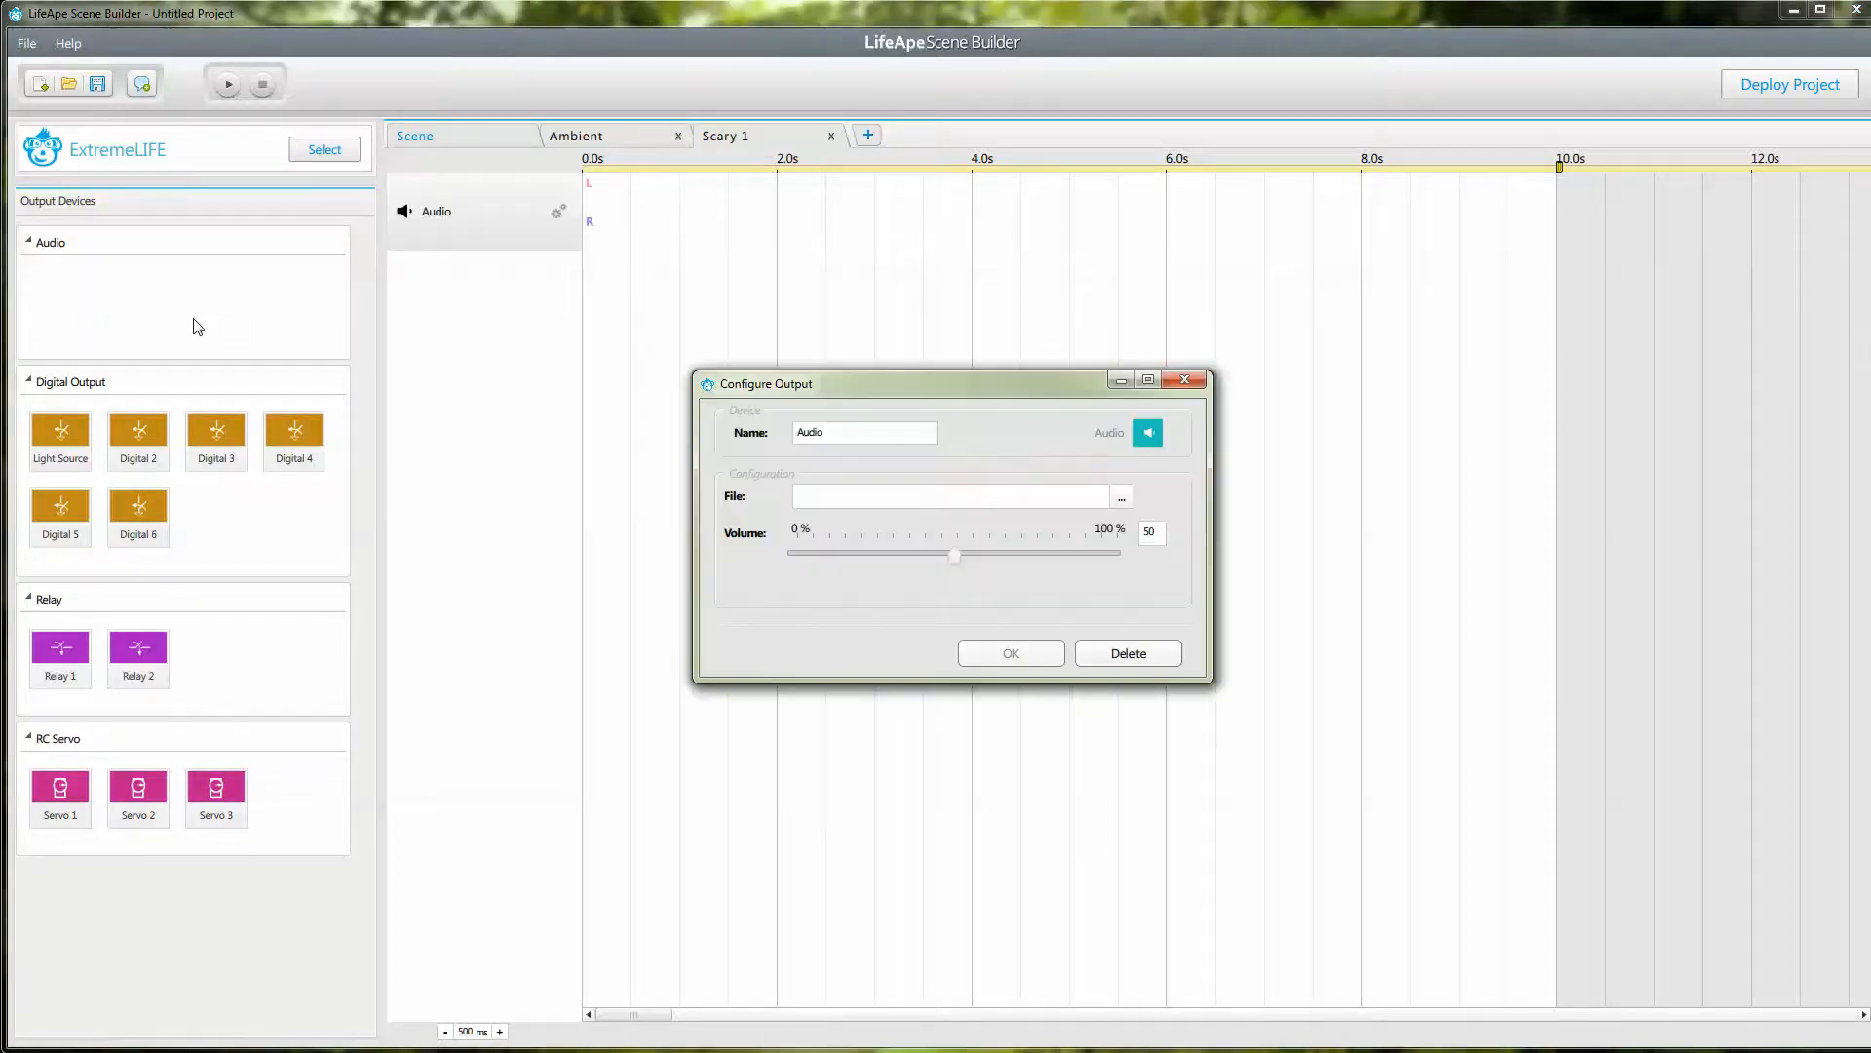
pyautogui.click(1125, 500)
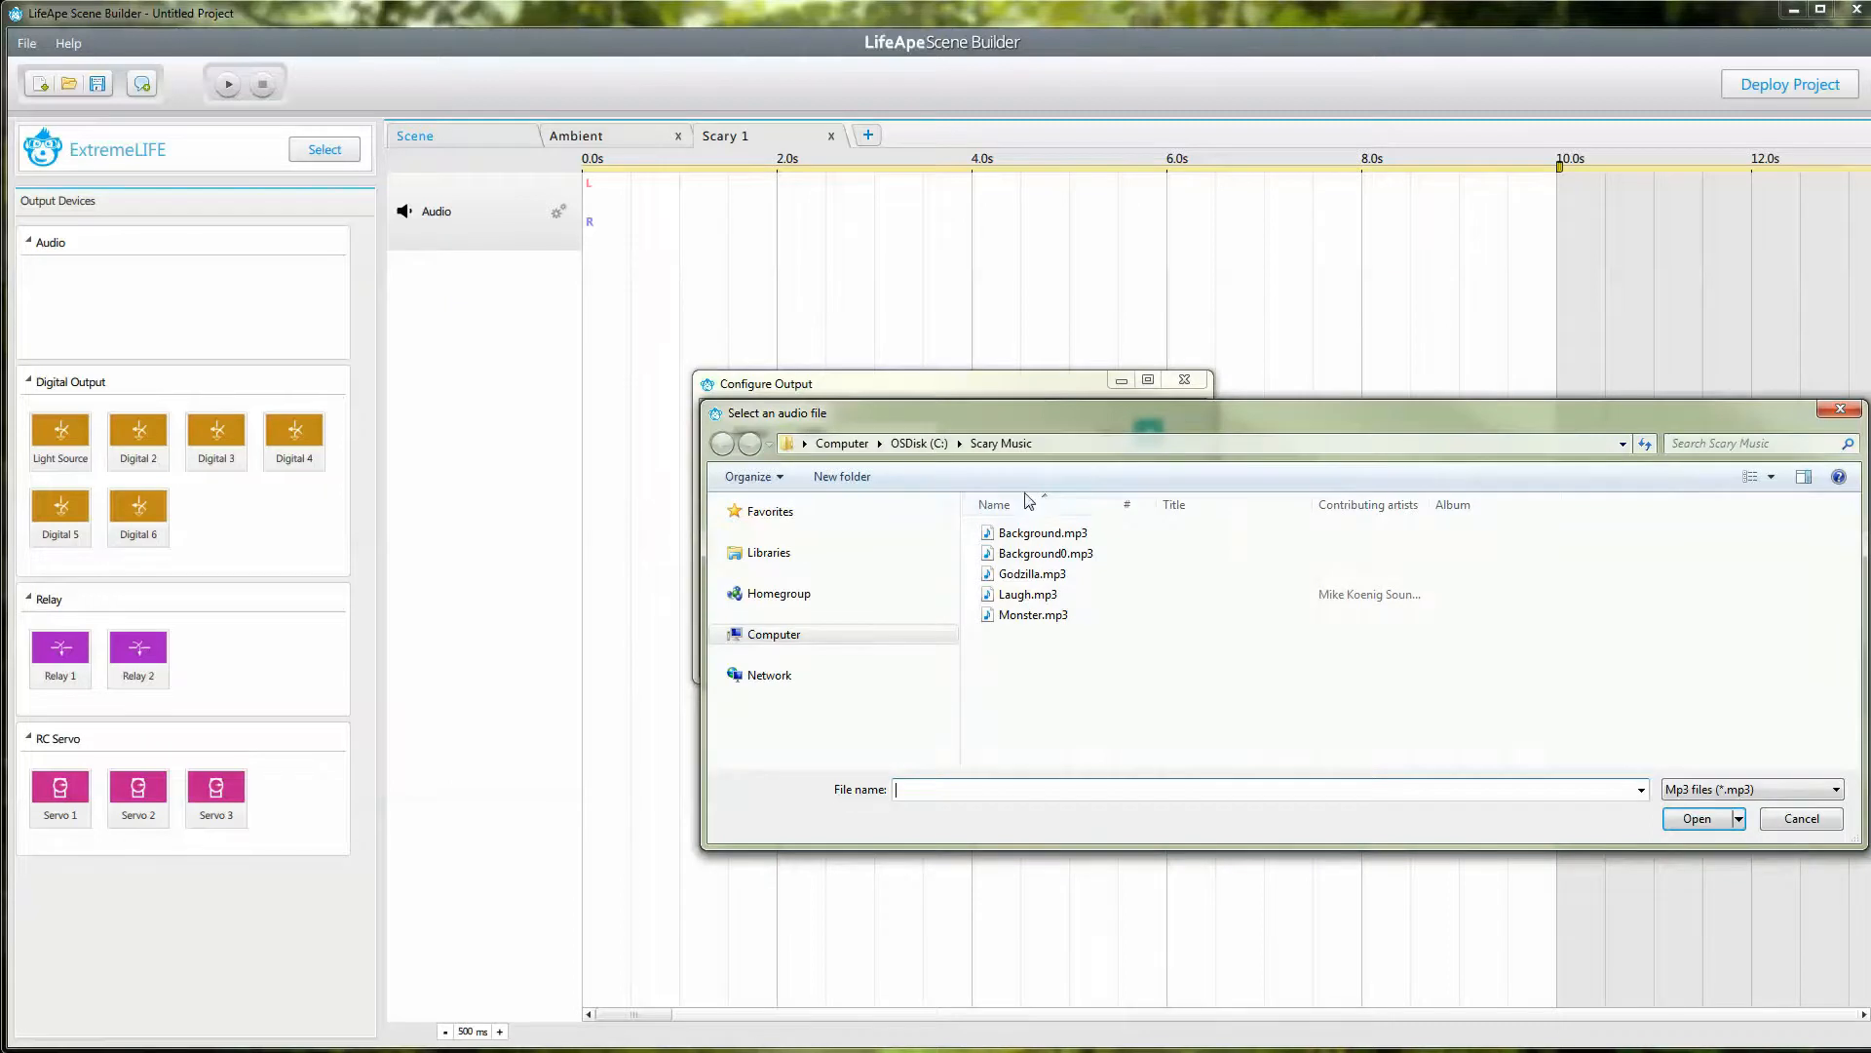
pyautogui.doubleClick(1032, 579)
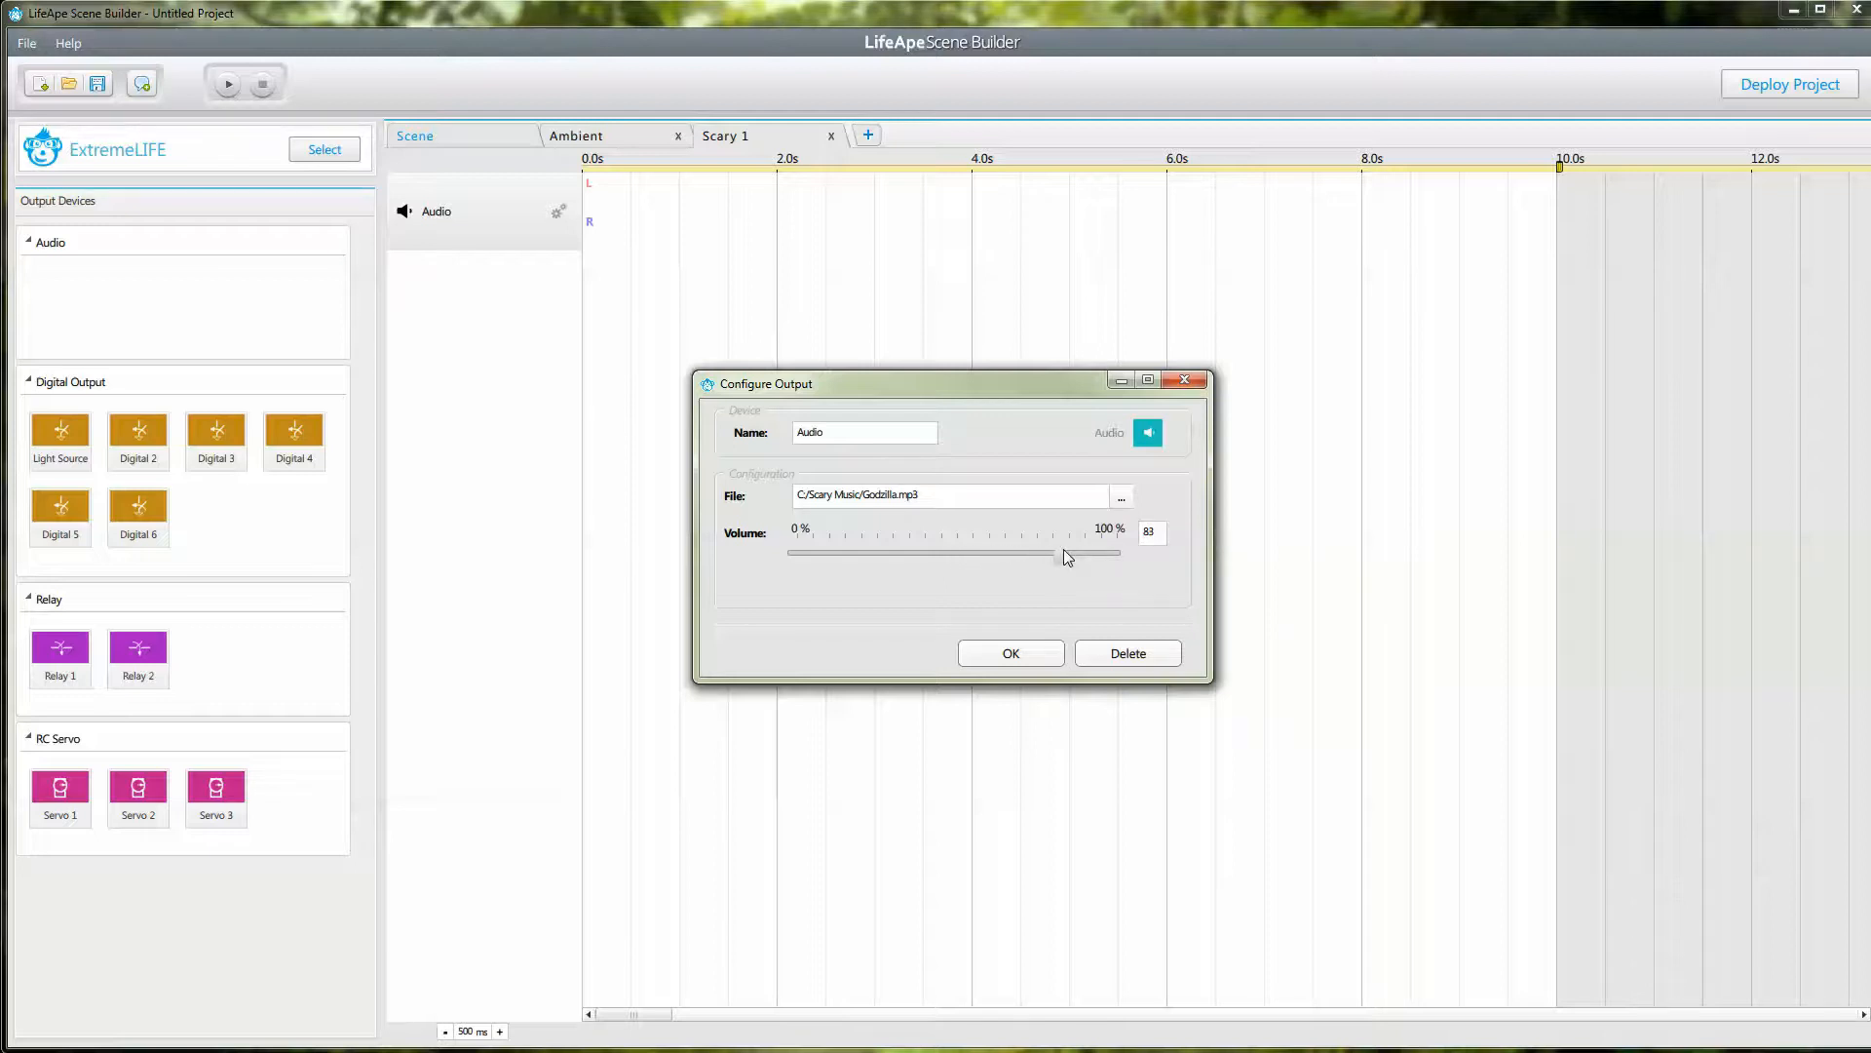
pyautogui.click(1004, 658)
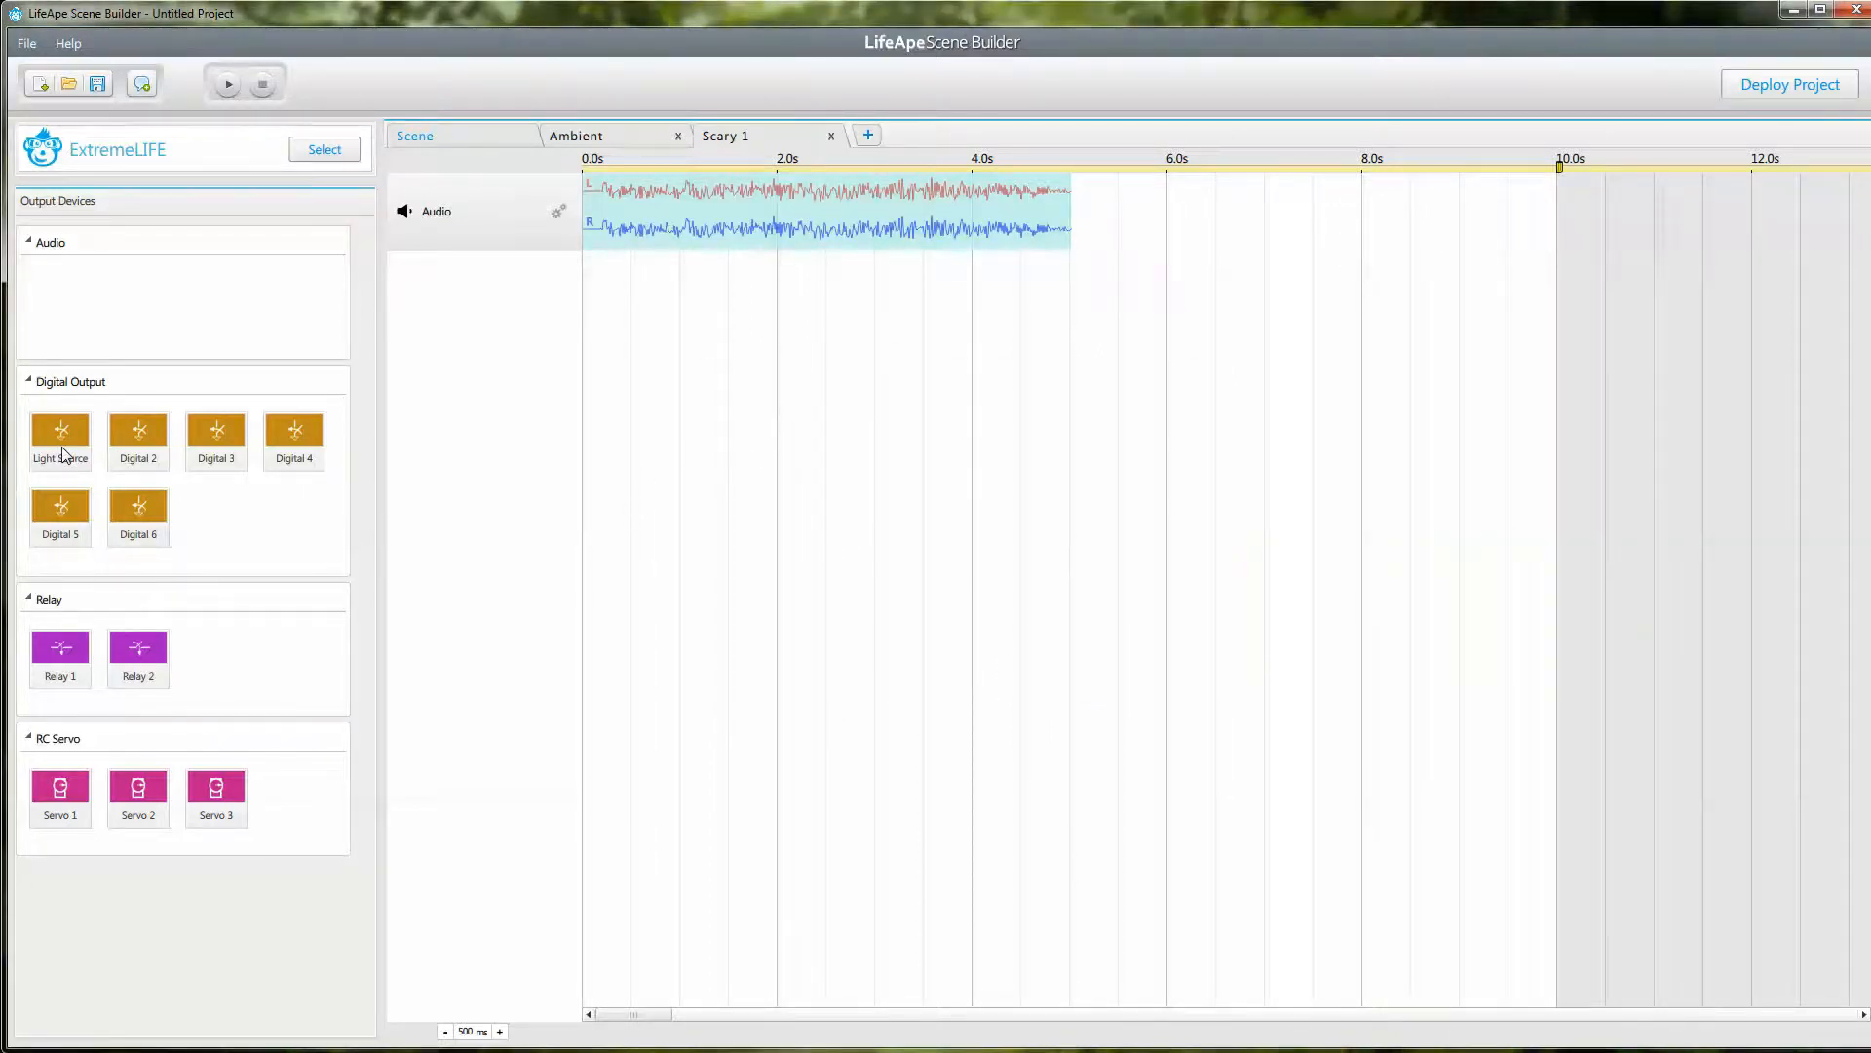
# - Add the Light Source output to the Scary 1 timeline and shorten the timeline to 3 seconds
pyautogui.moveTo(63, 453); pyautogui.dragTo(610, 447)
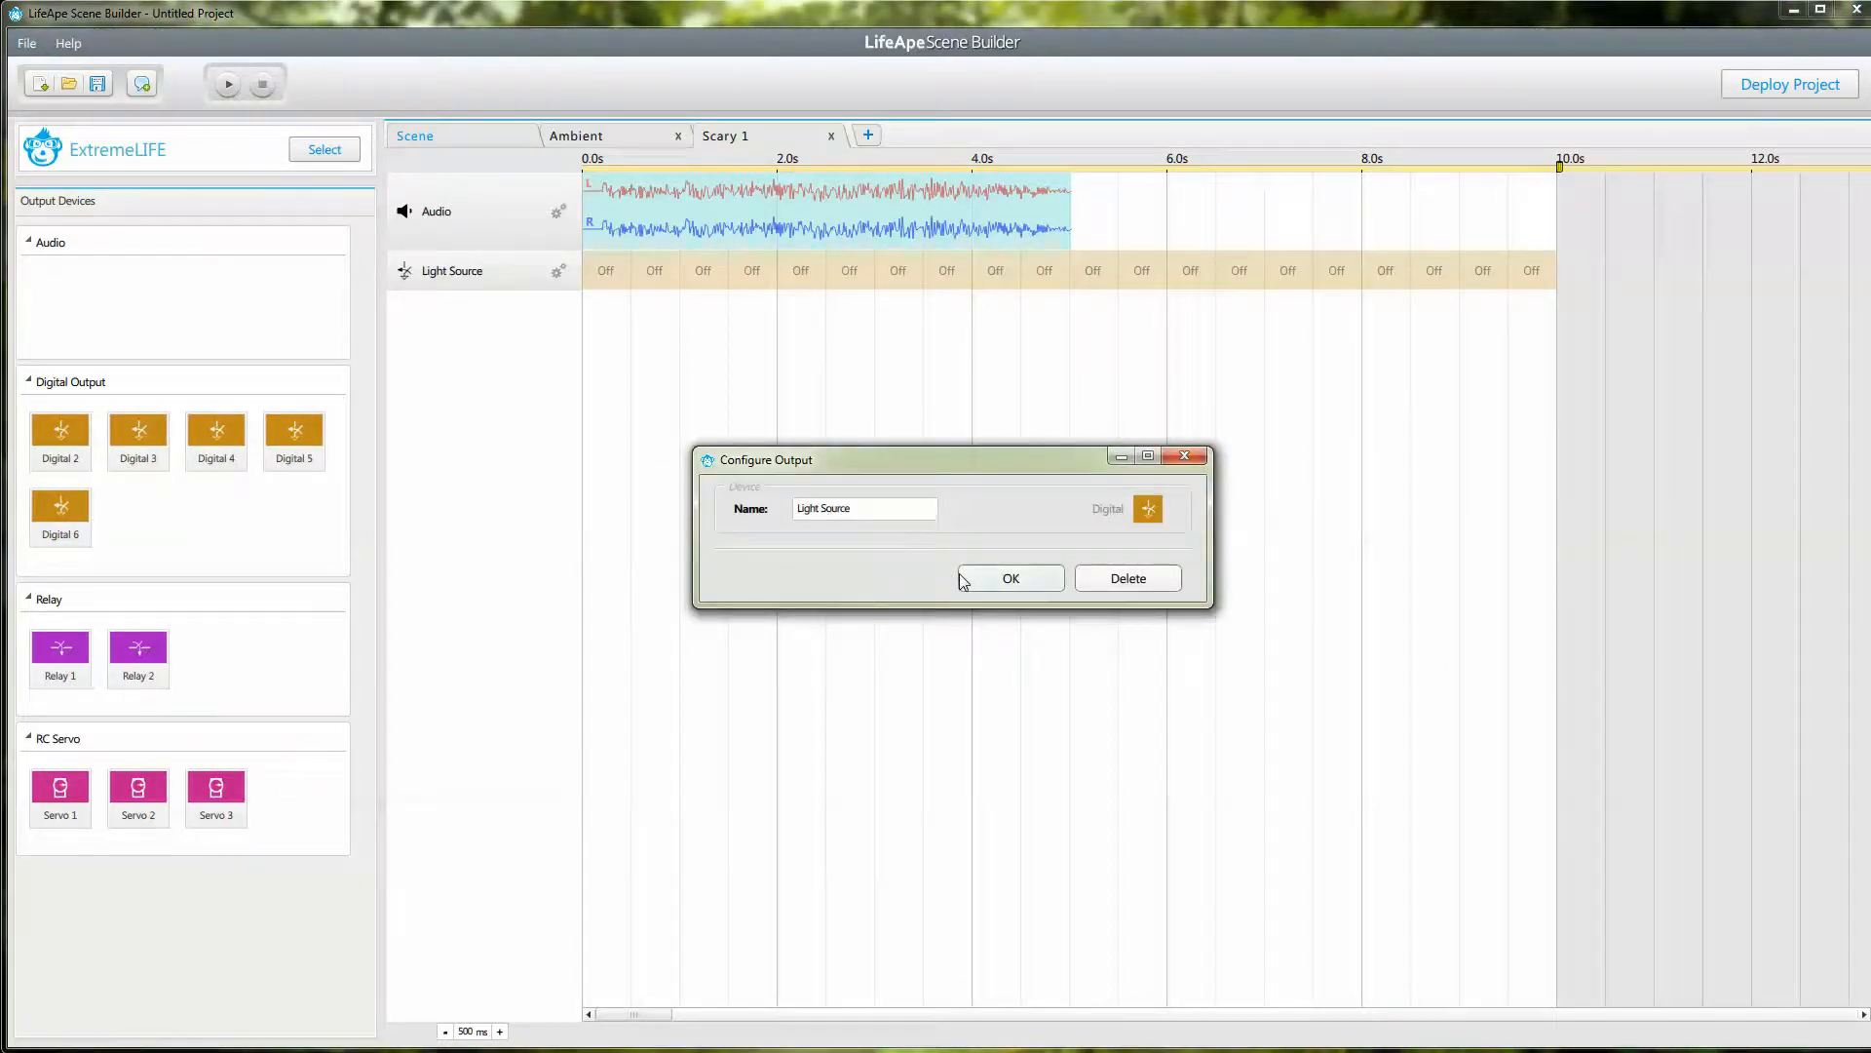
pyautogui.click(986, 583)
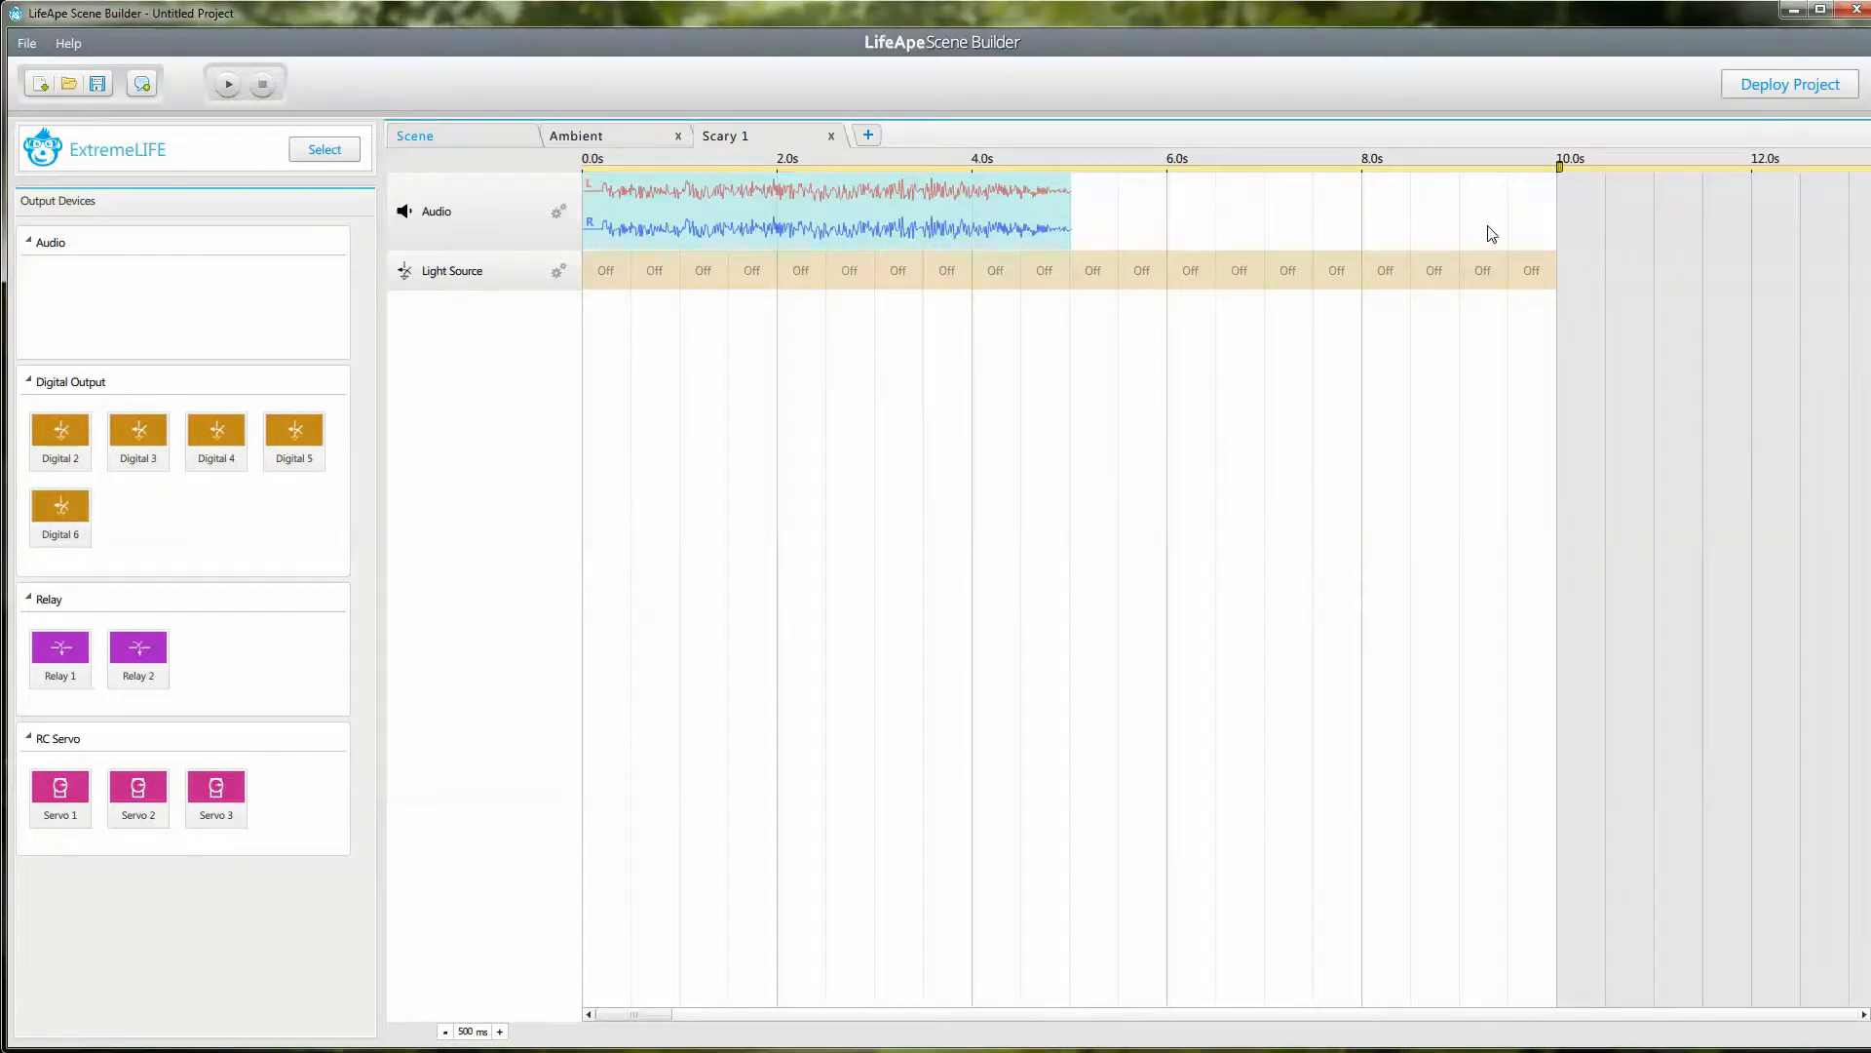
pyautogui.moveTo(1559, 167)
pyautogui.mouseDown()
pyautogui.moveTo(1195, 137)
pyautogui.moveTo(877, 167)
pyautogui.mouseUp()
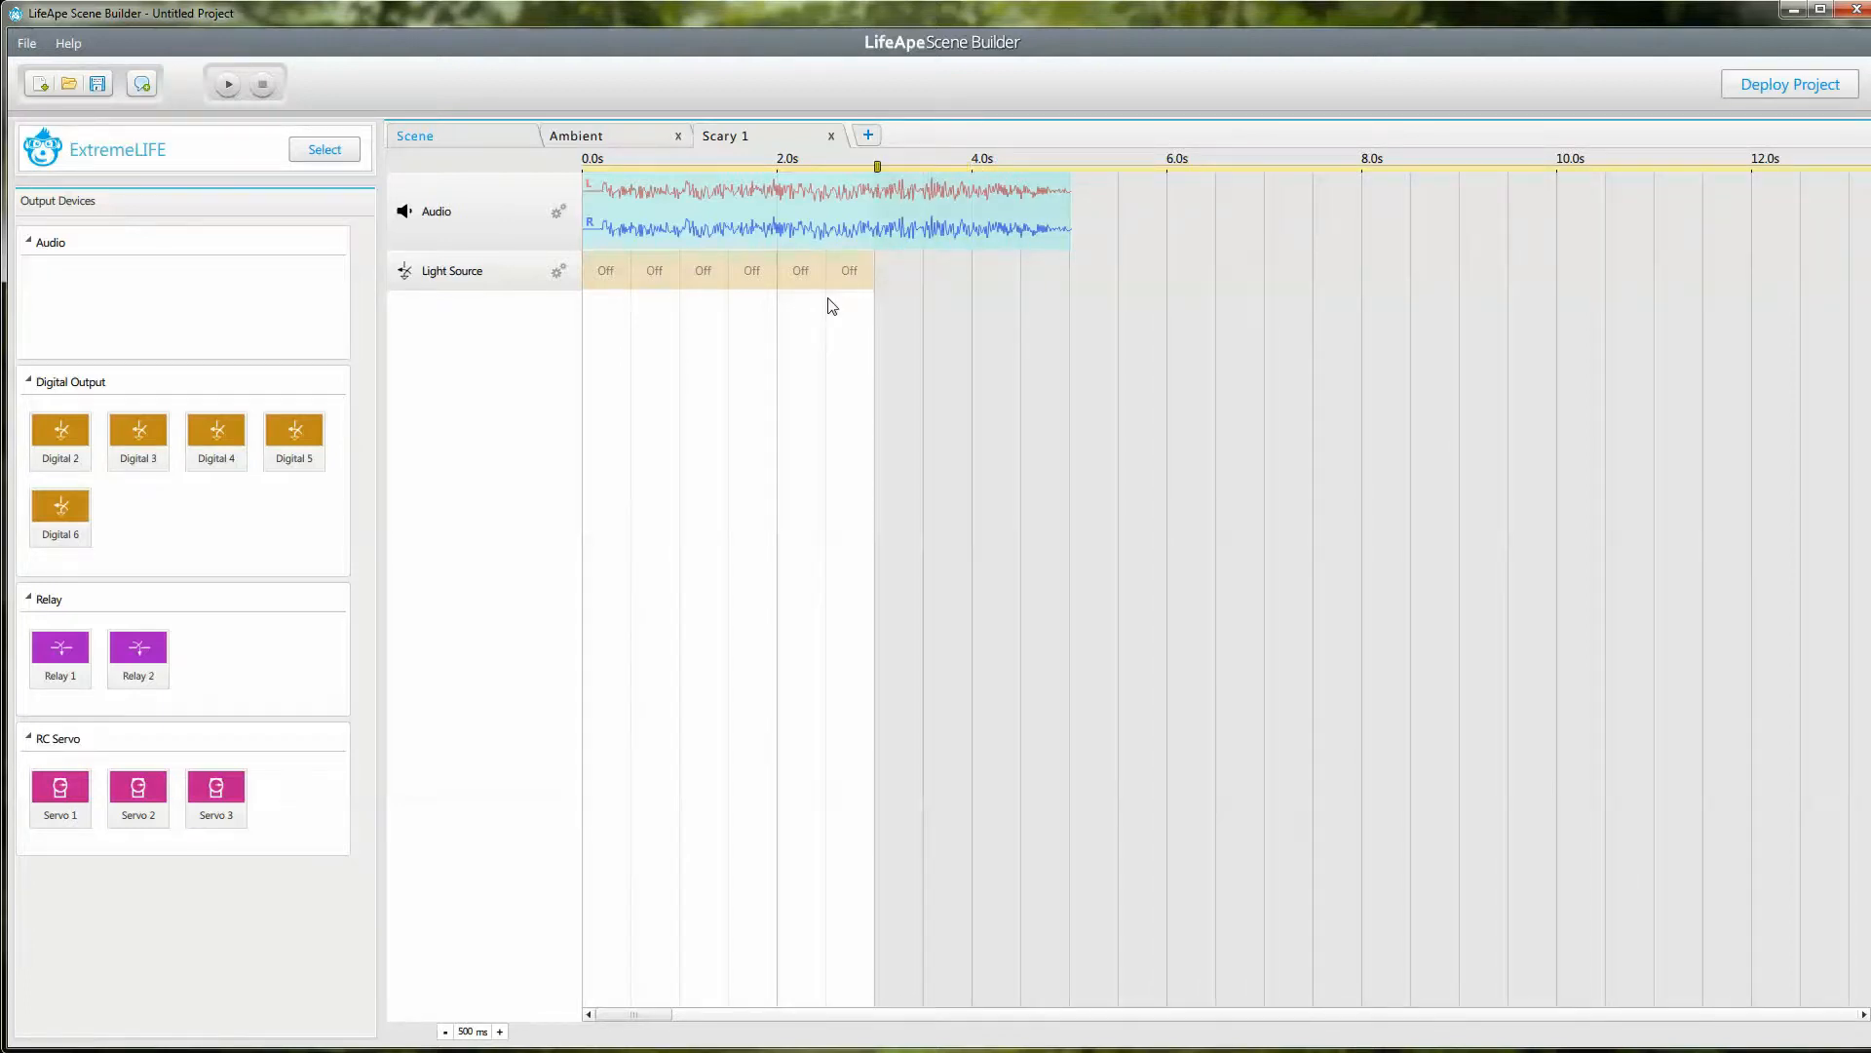
pyautogui.scroll(5, 834, 320)
pyautogui.scroll(-4, 887, 360)
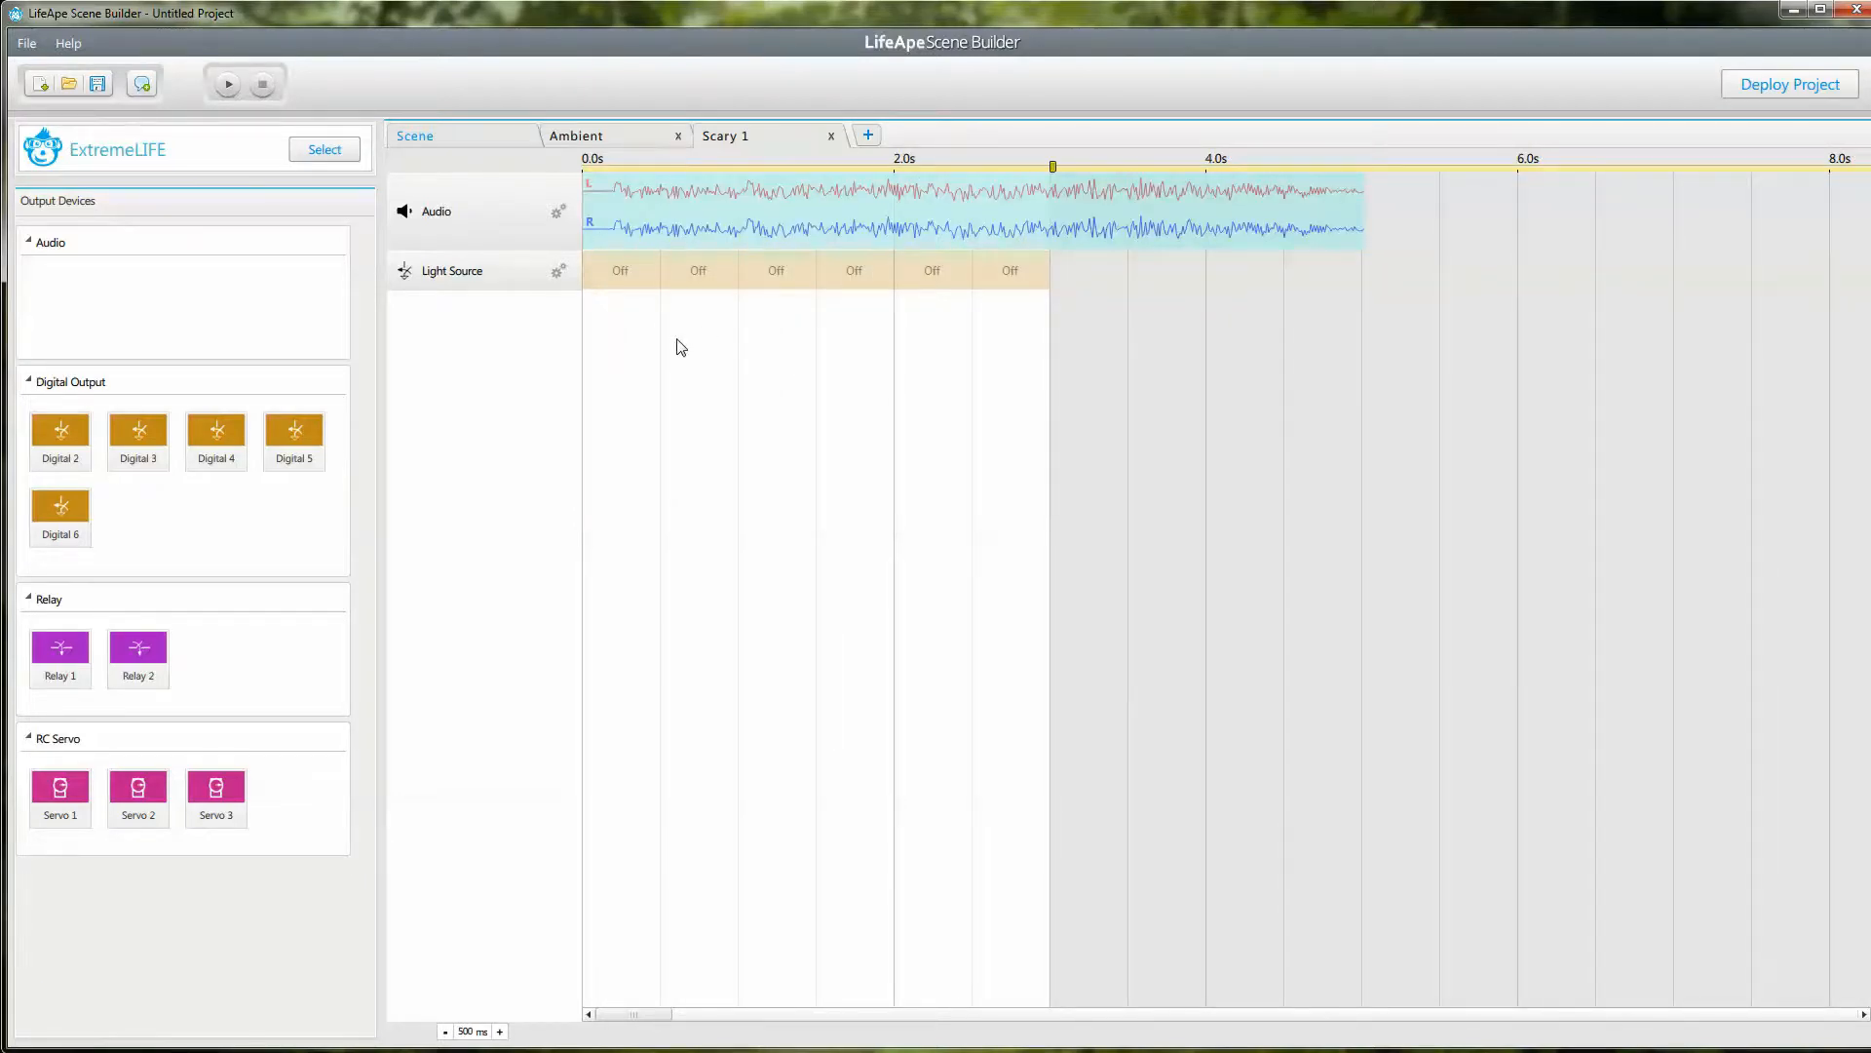
pyautogui.scroll(5, 659, 343)
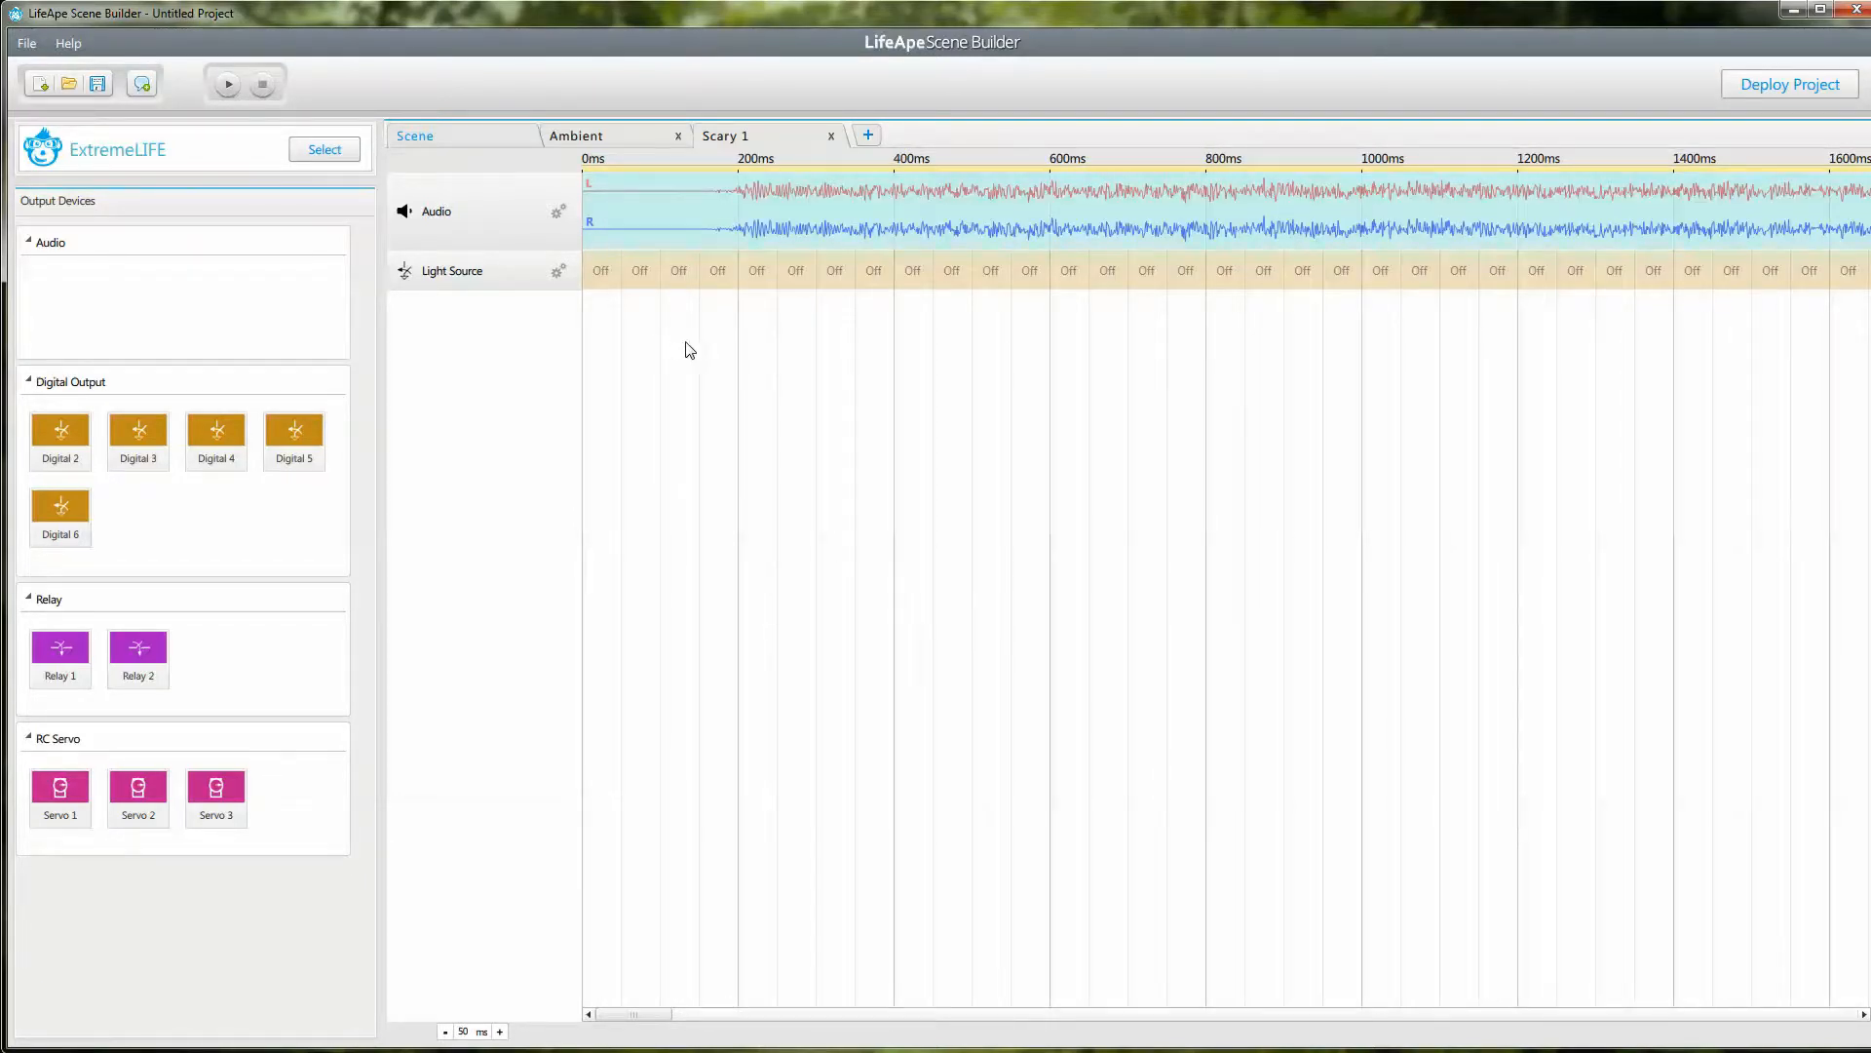
pyautogui.click(601, 271)
pyautogui.click(682, 275)
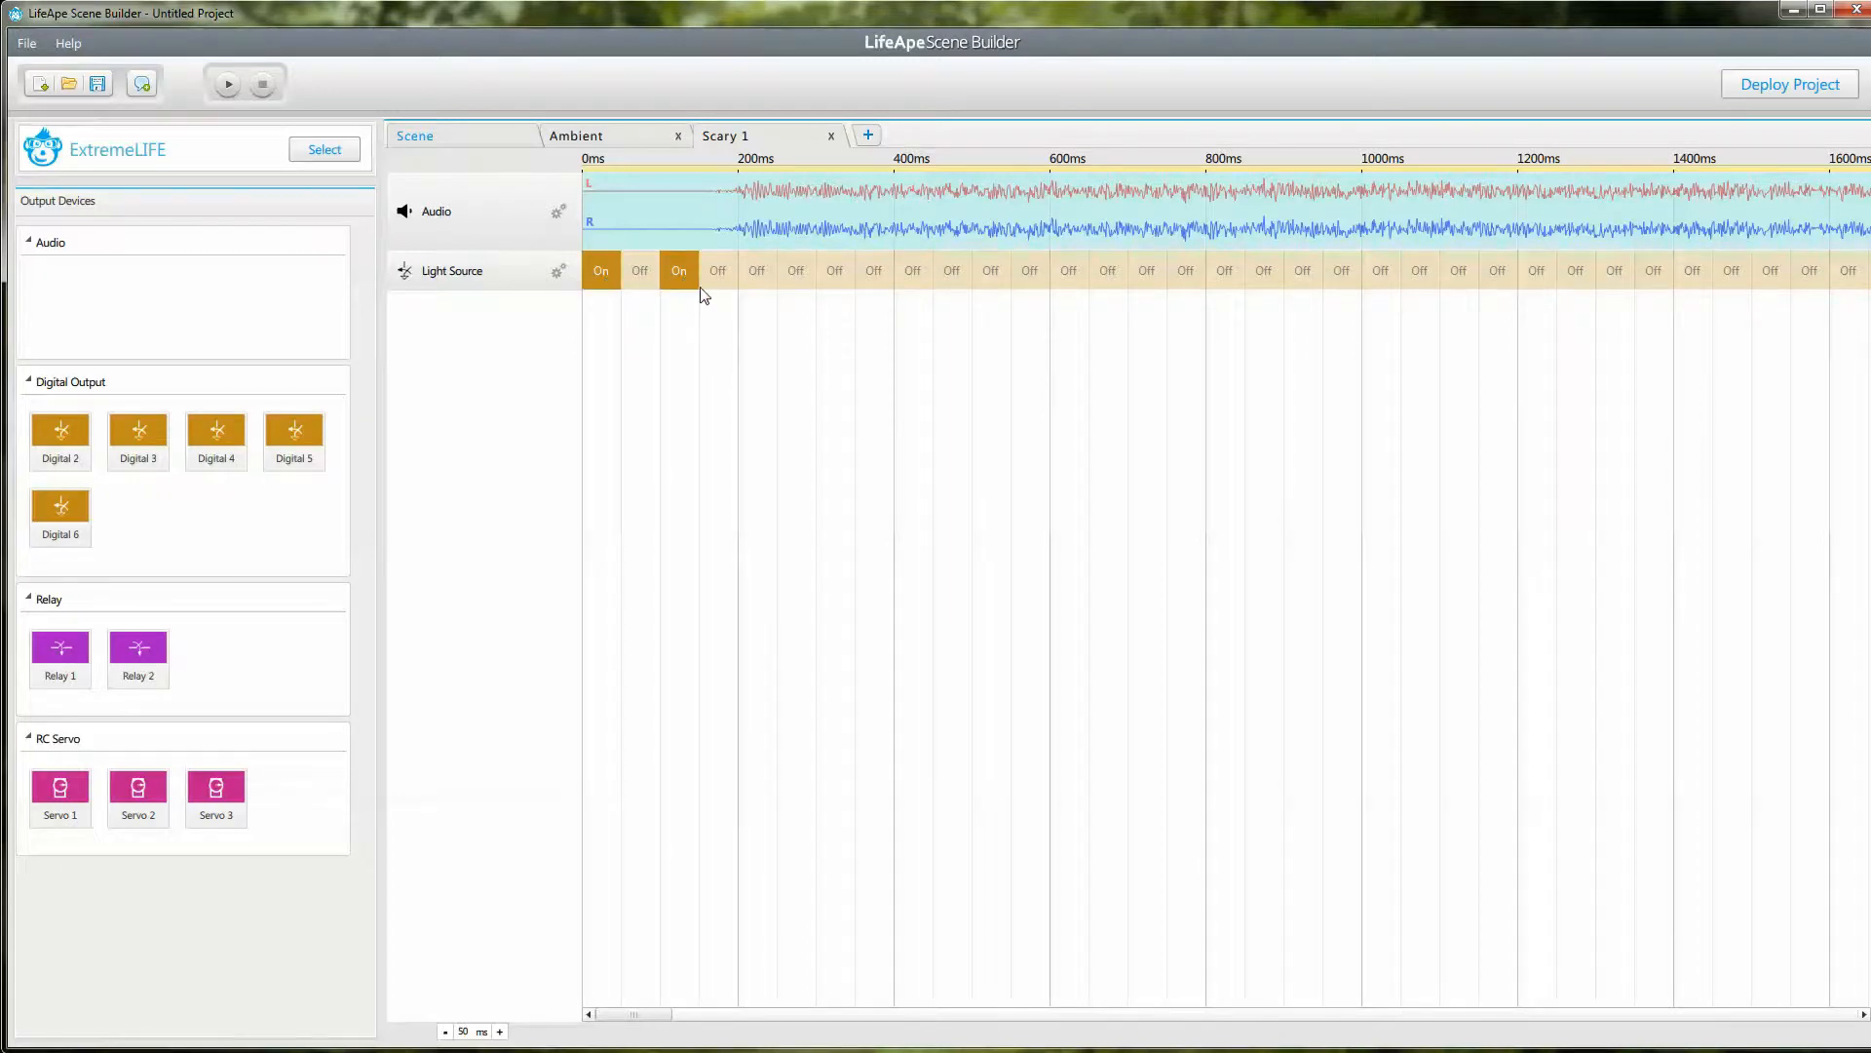
pyautogui.click(611, 274)
pyautogui.click(688, 277)
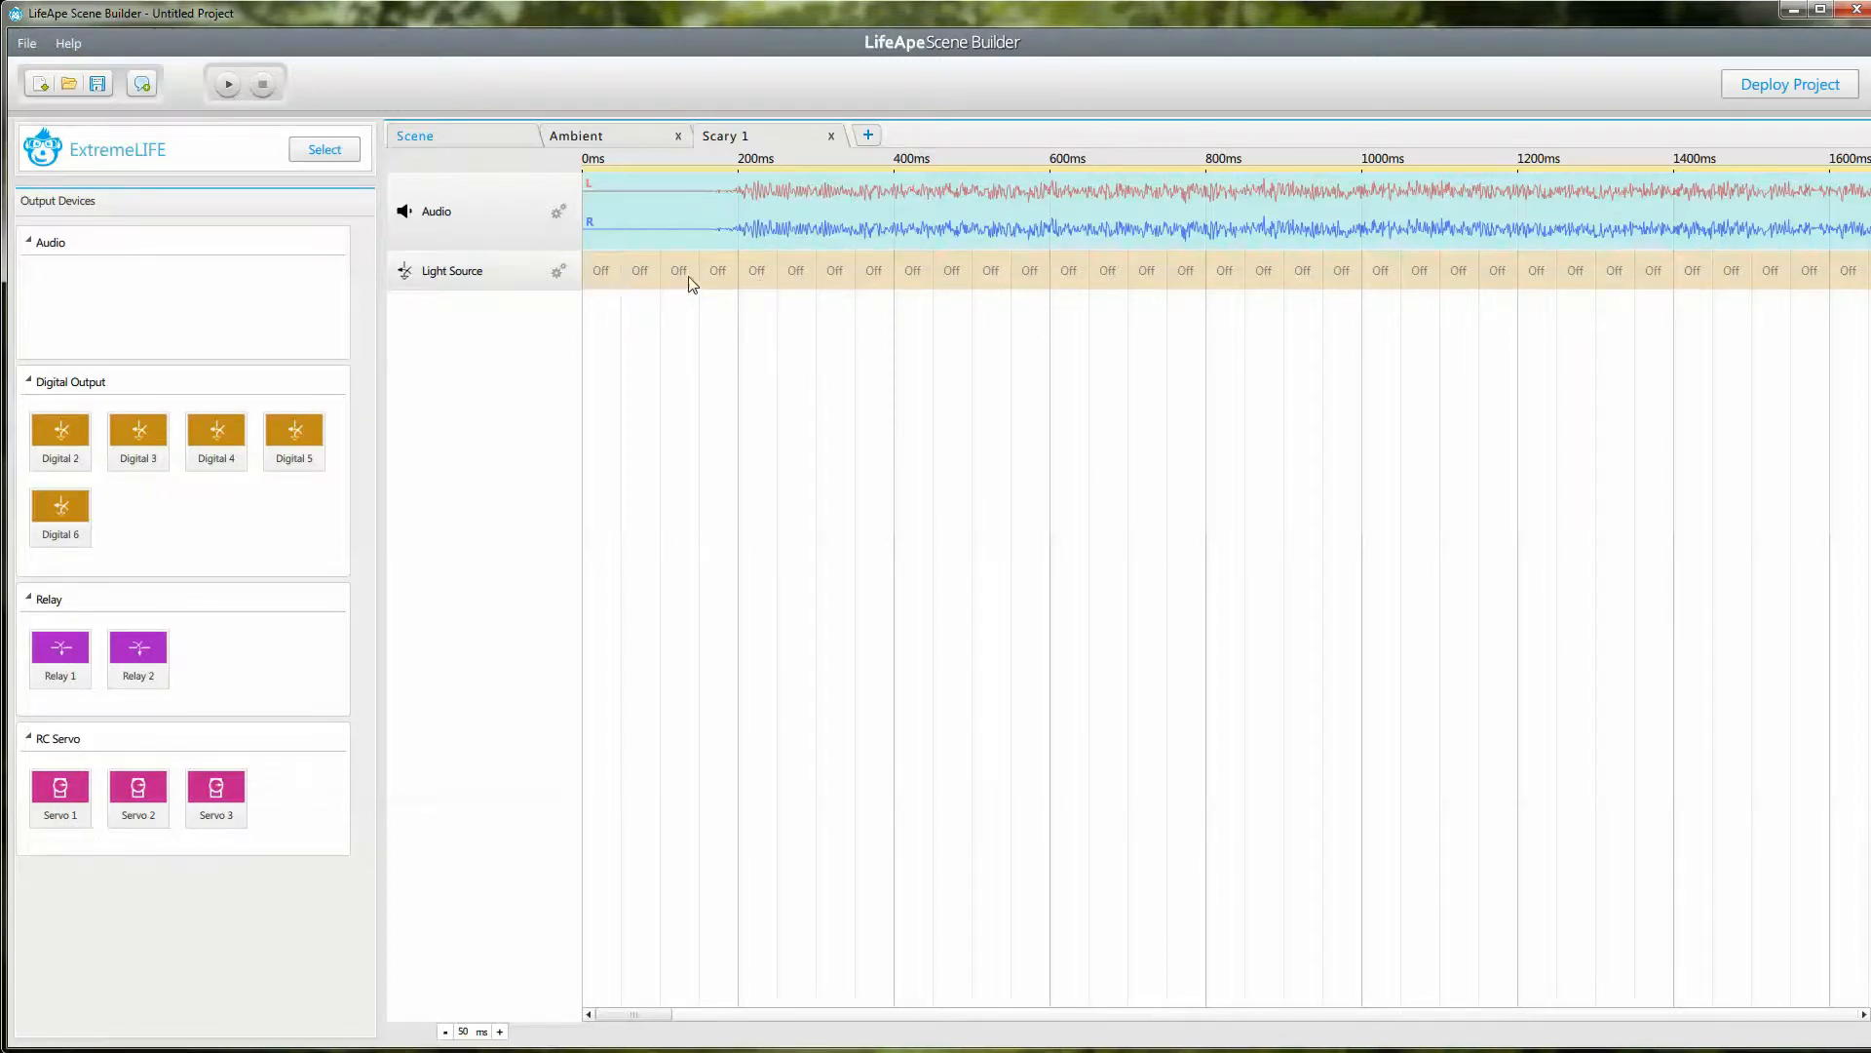
# - Switch Light Source on in Scary 1 for 0–200, 400–600, 800–1000 and 1200–1400 ms
pyautogui.moveTo(610, 273); pyautogui.dragTo(731, 284)
pyautogui.moveTo(916, 282); pyautogui.dragTo(1023, 282)
pyautogui.moveTo(1228, 275); pyautogui.dragTo(1350, 277)
pyautogui.moveTo(1538, 276); pyautogui.dragTo(1654, 285)
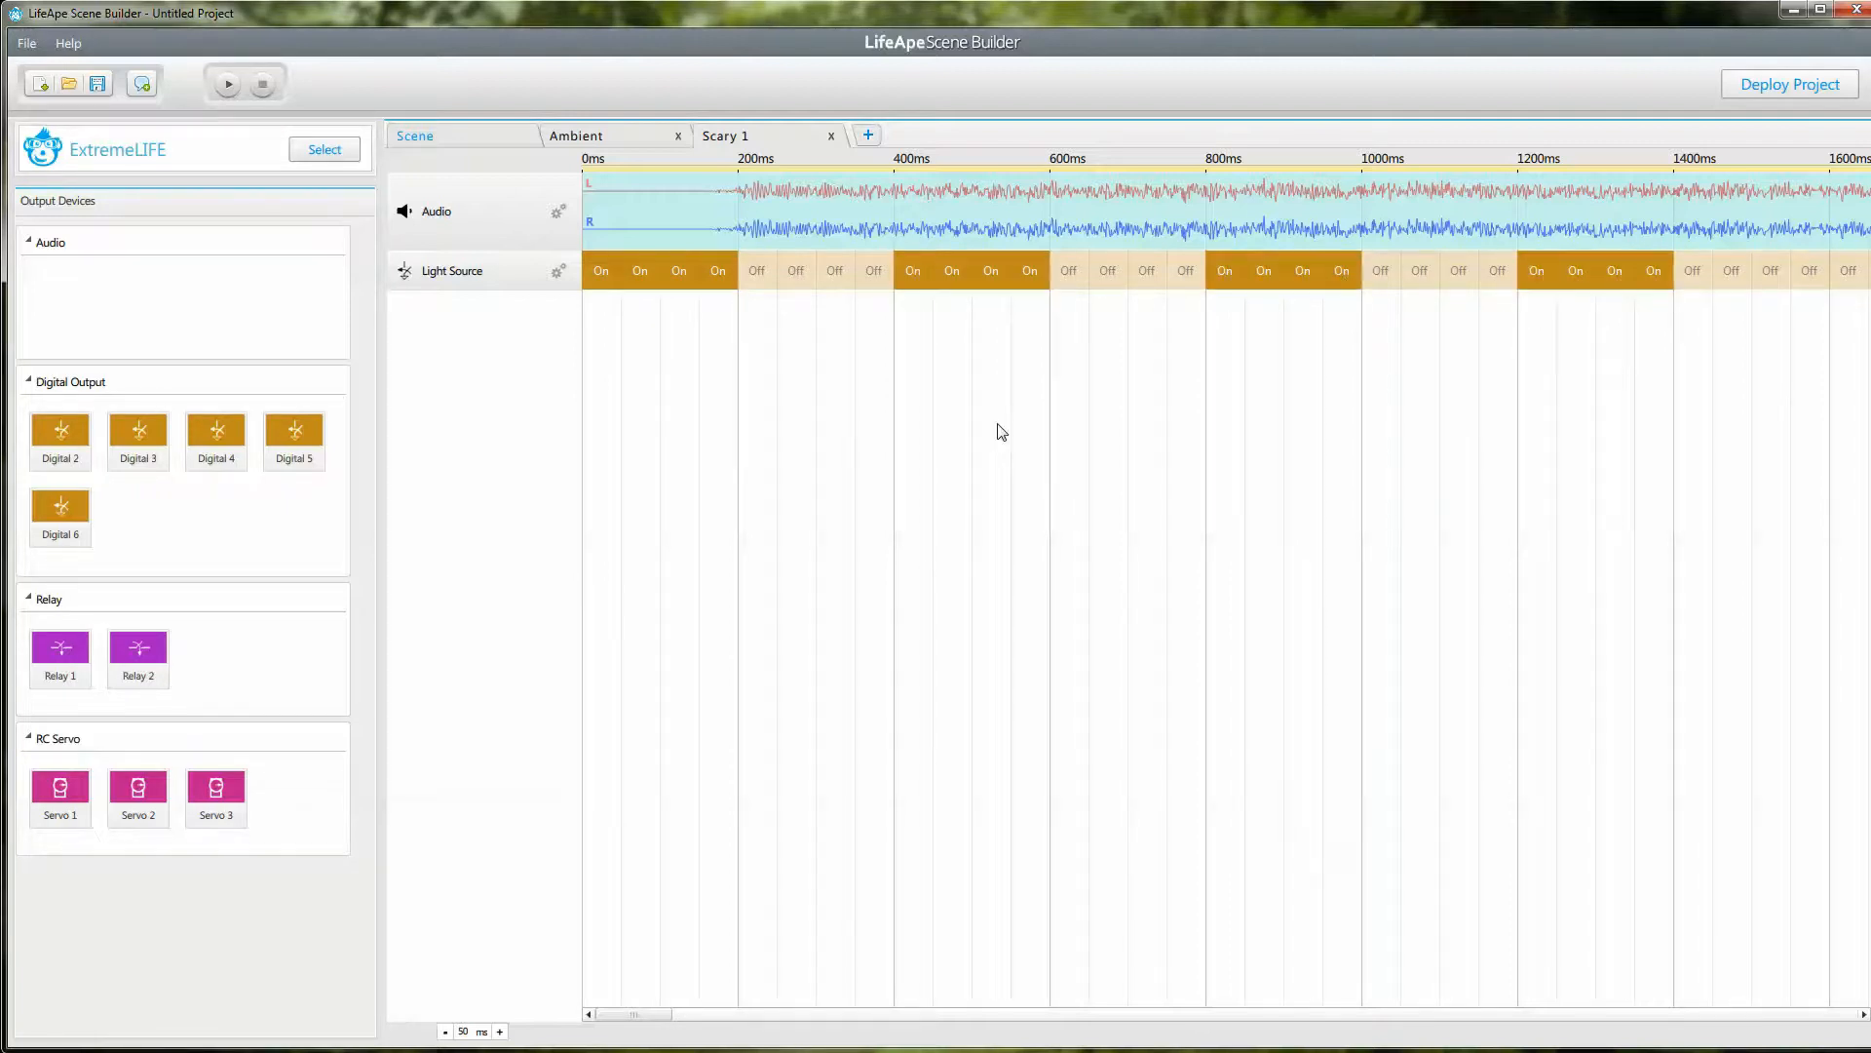
pyautogui.scroll(-1, 987, 426)
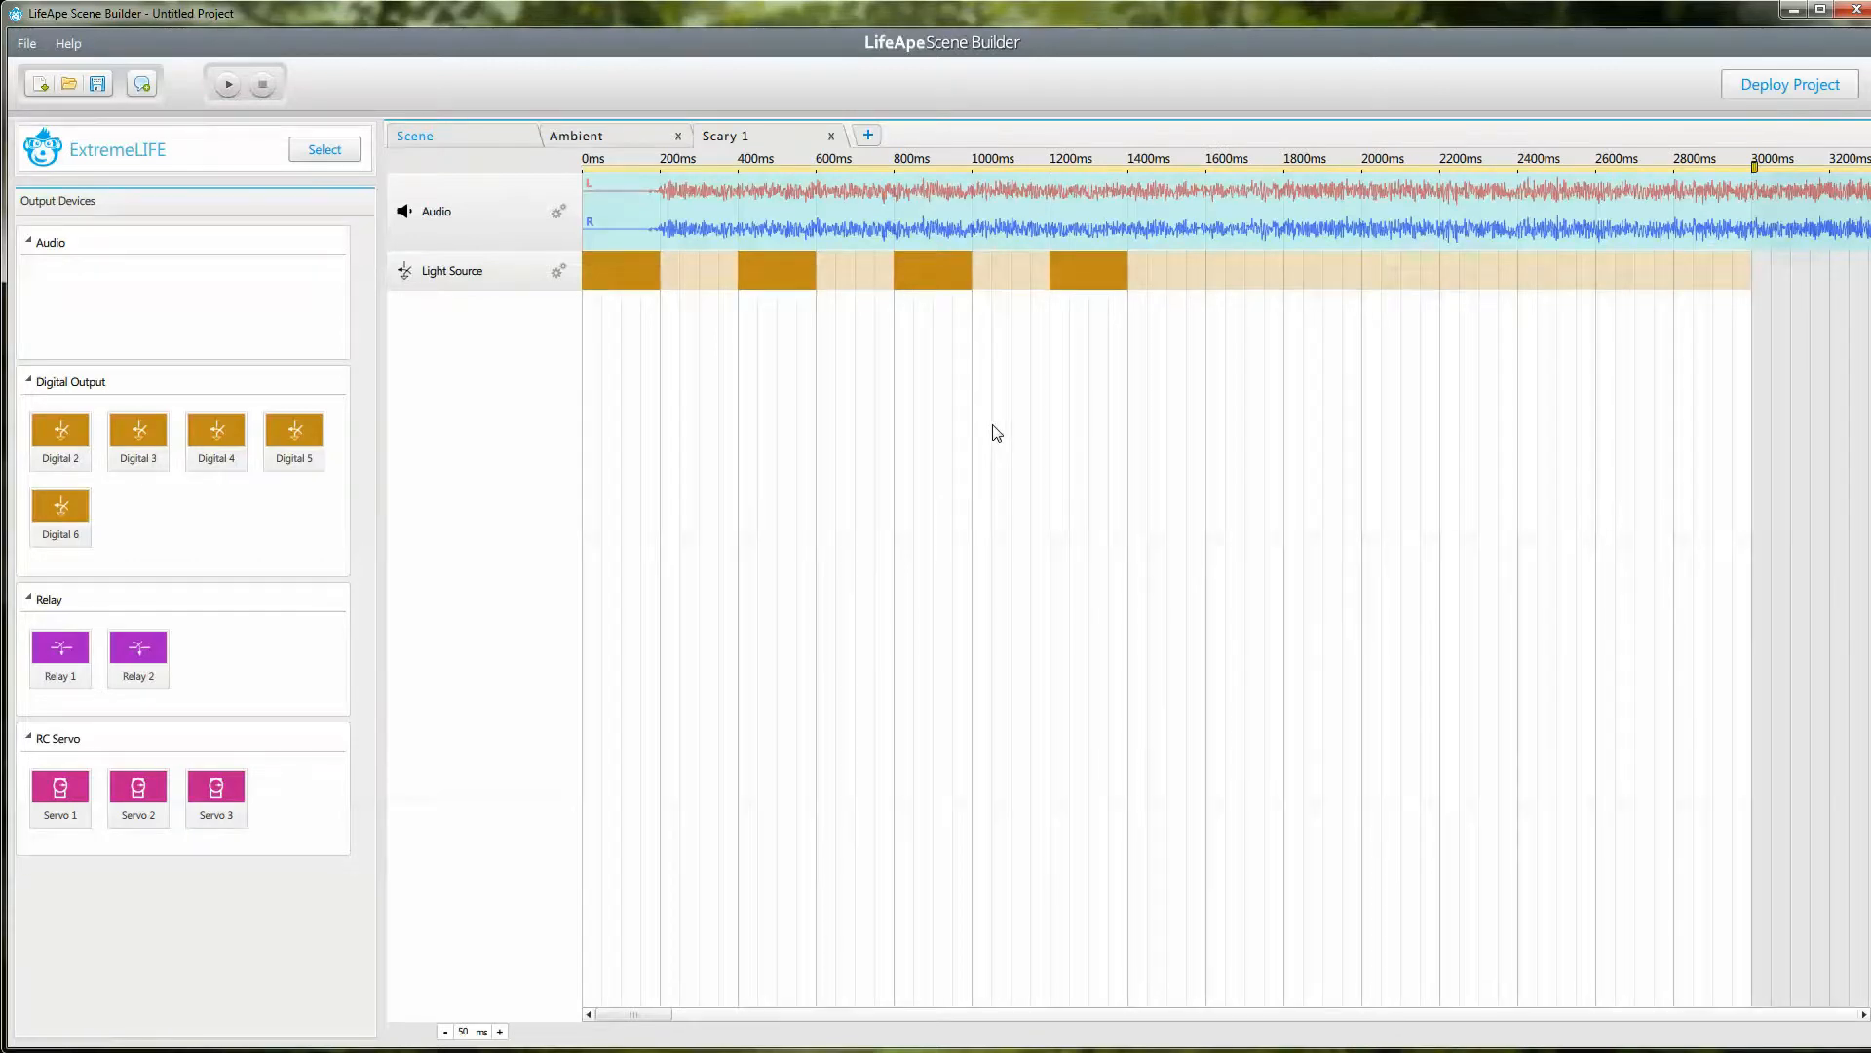
pyautogui.scroll(1, 942, 425)
pyautogui.scroll(-1, 942, 425)
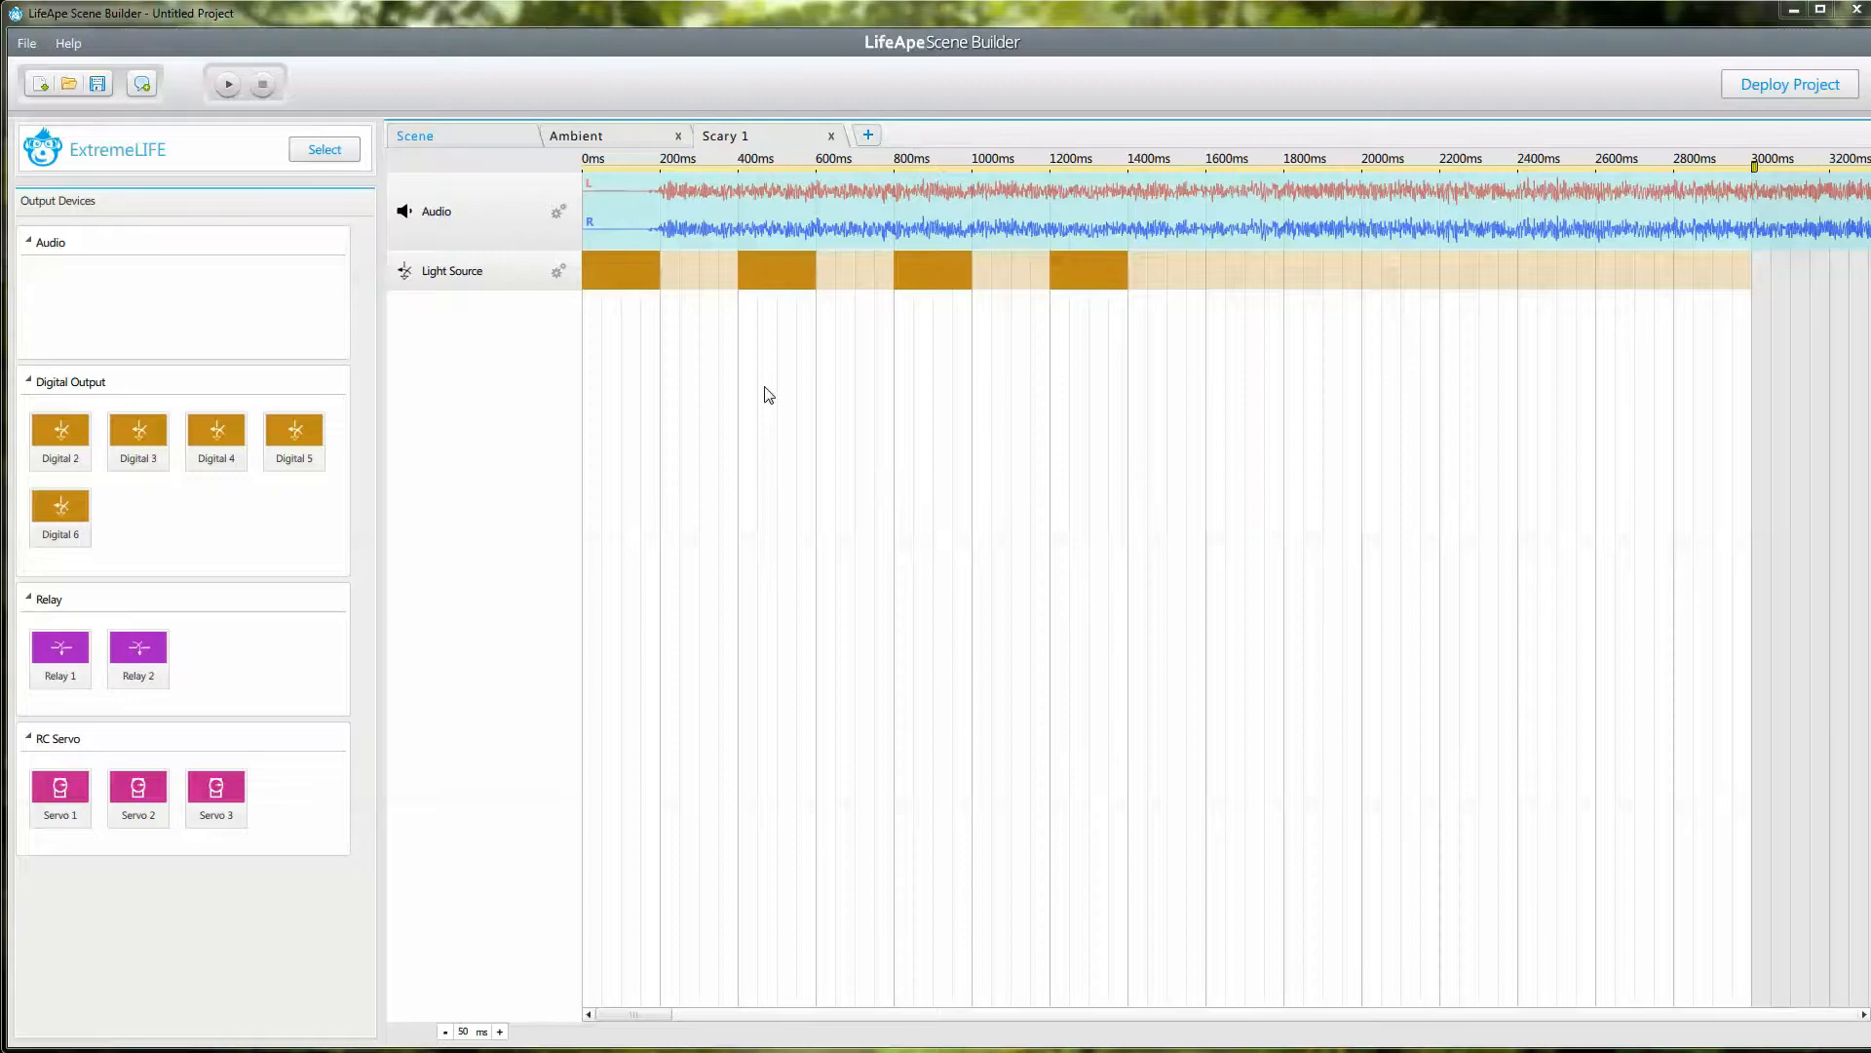
# - Create a timeline named Scary 2 with an audio output that plays Monster.mp3 at a raised volume
pyautogui.click(869, 136)
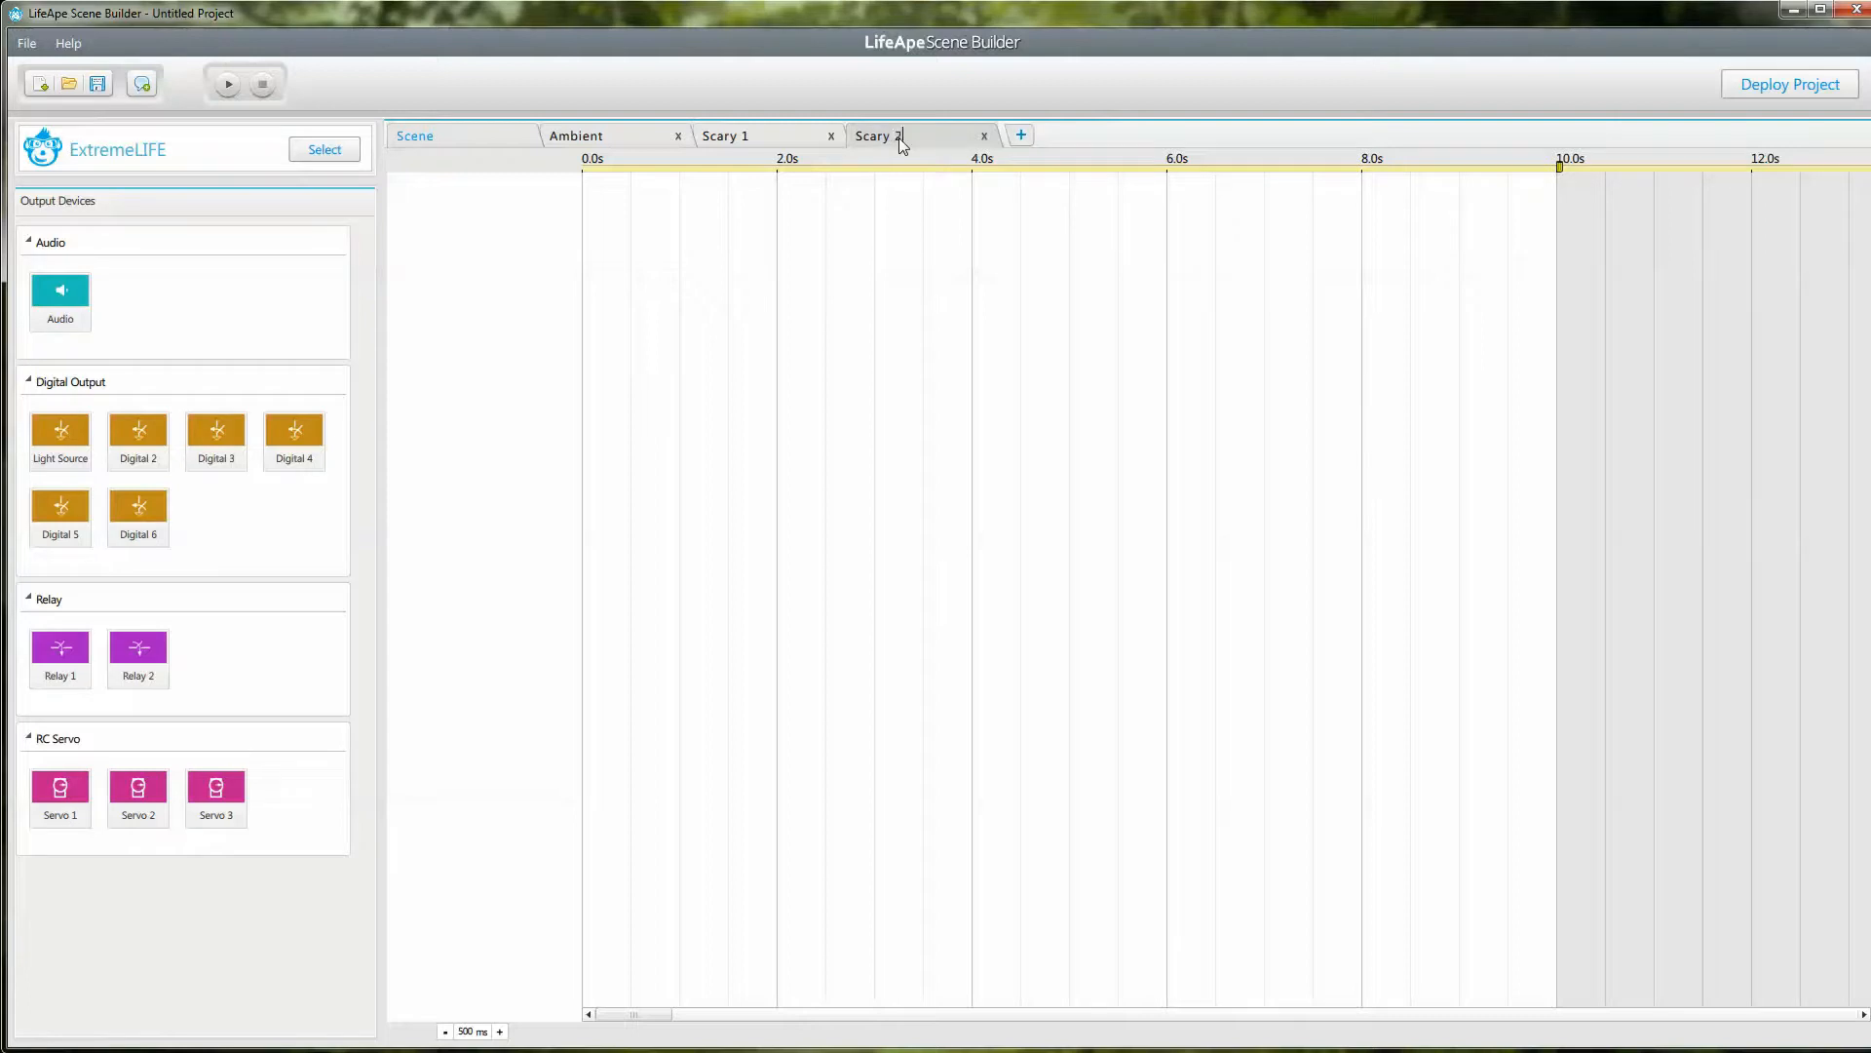
pyautogui.click(70, 298)
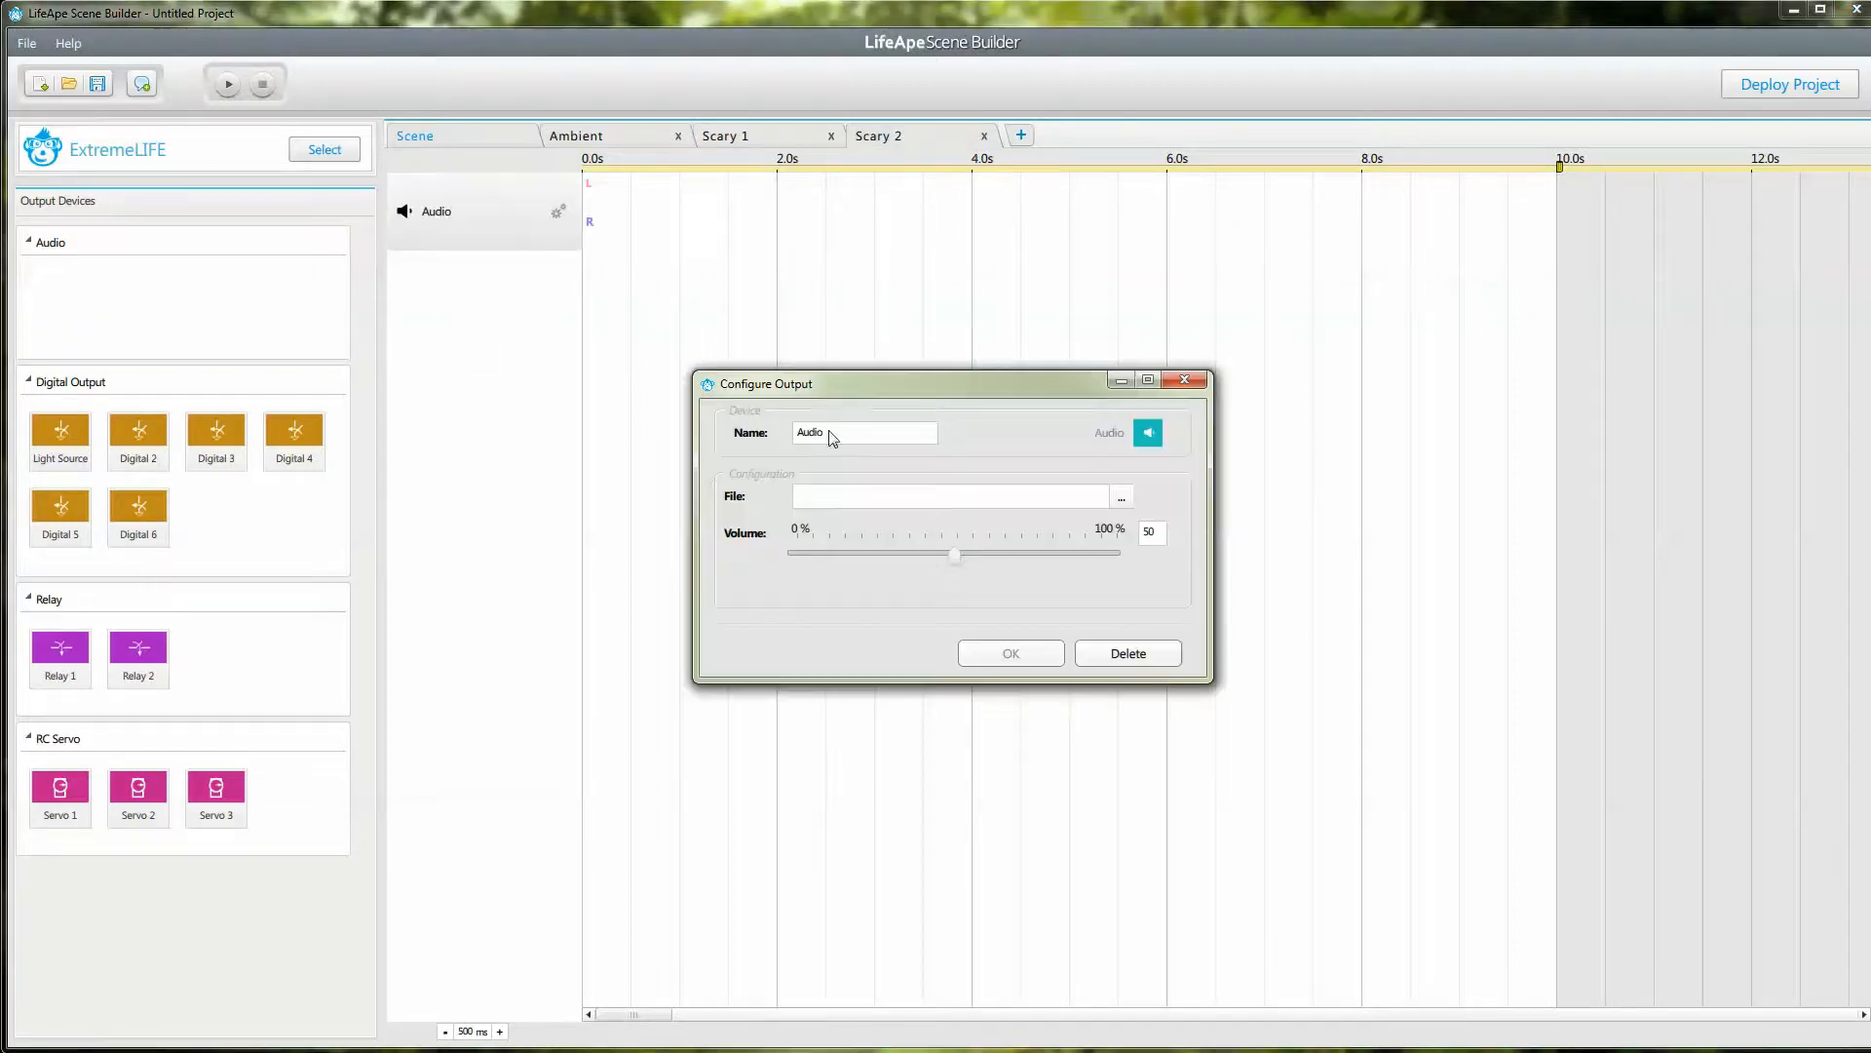
pyautogui.click(1122, 494)
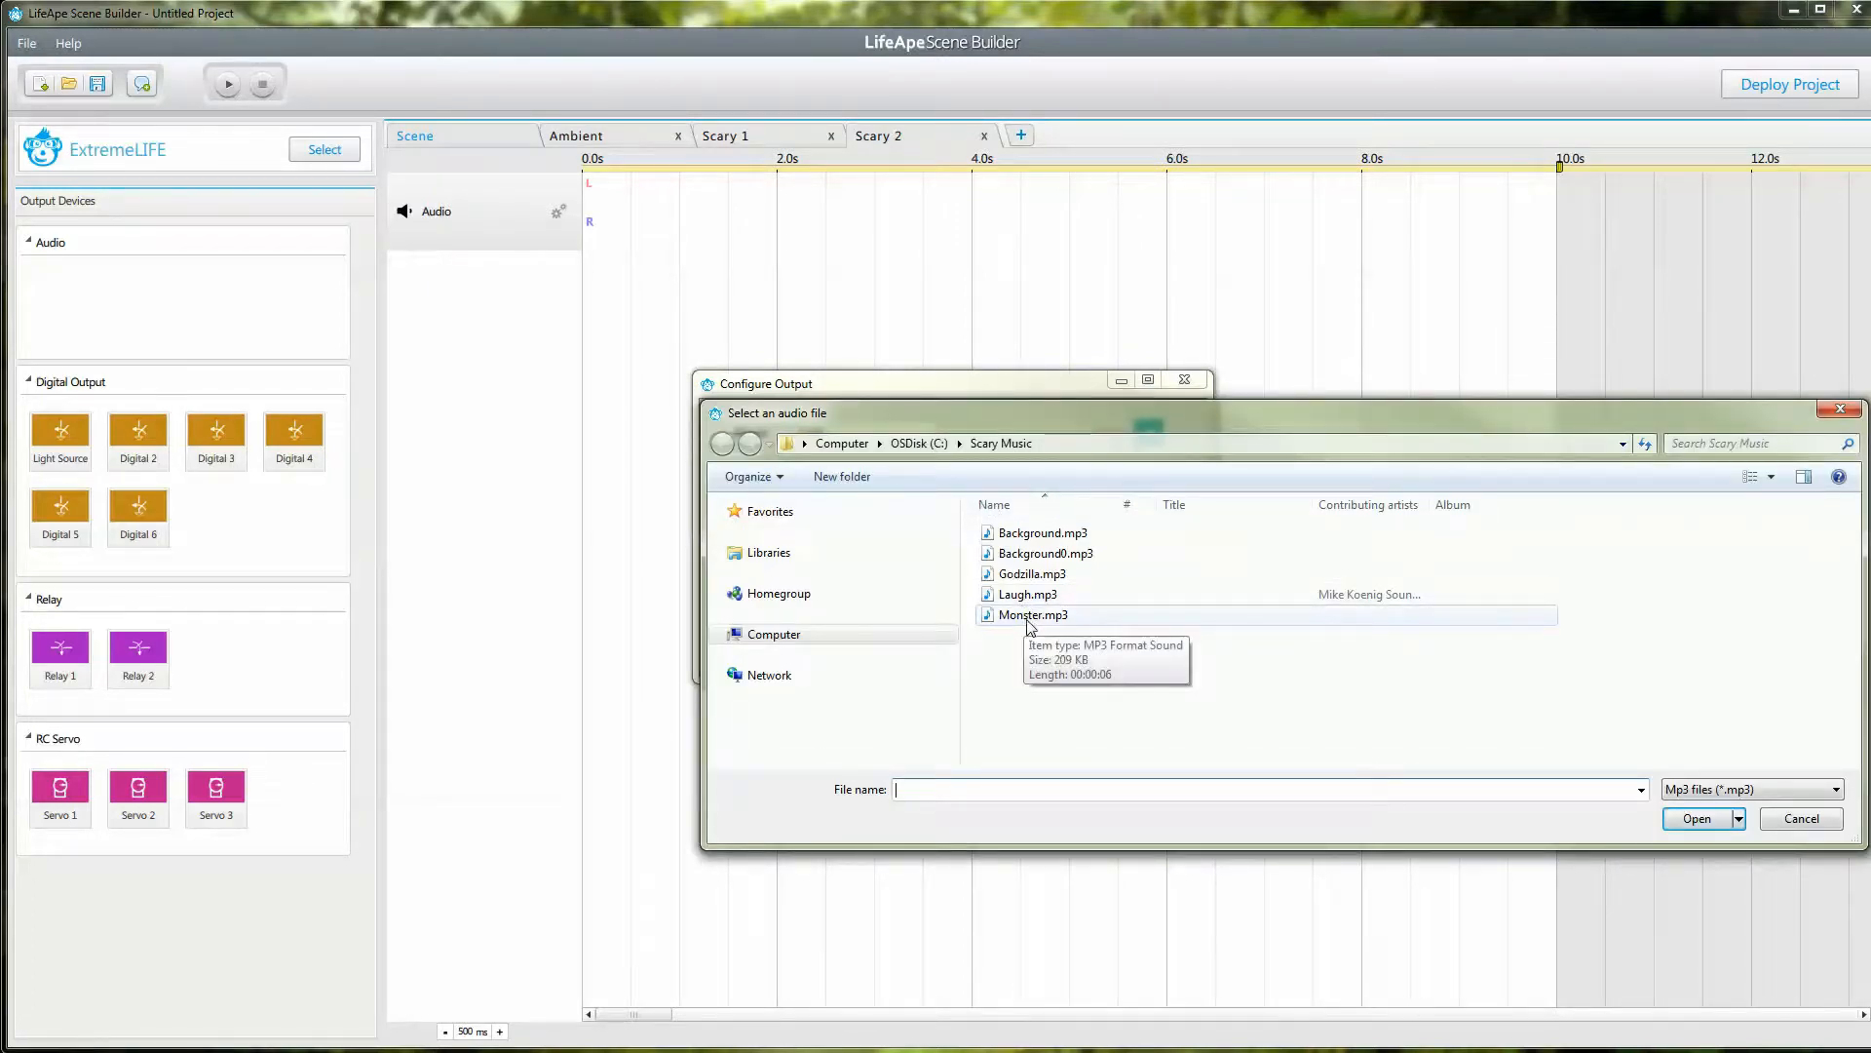
pyautogui.doubleClick(1026, 620)
pyautogui.moveTo(954, 556); pyautogui.dragTo(1040, 555)
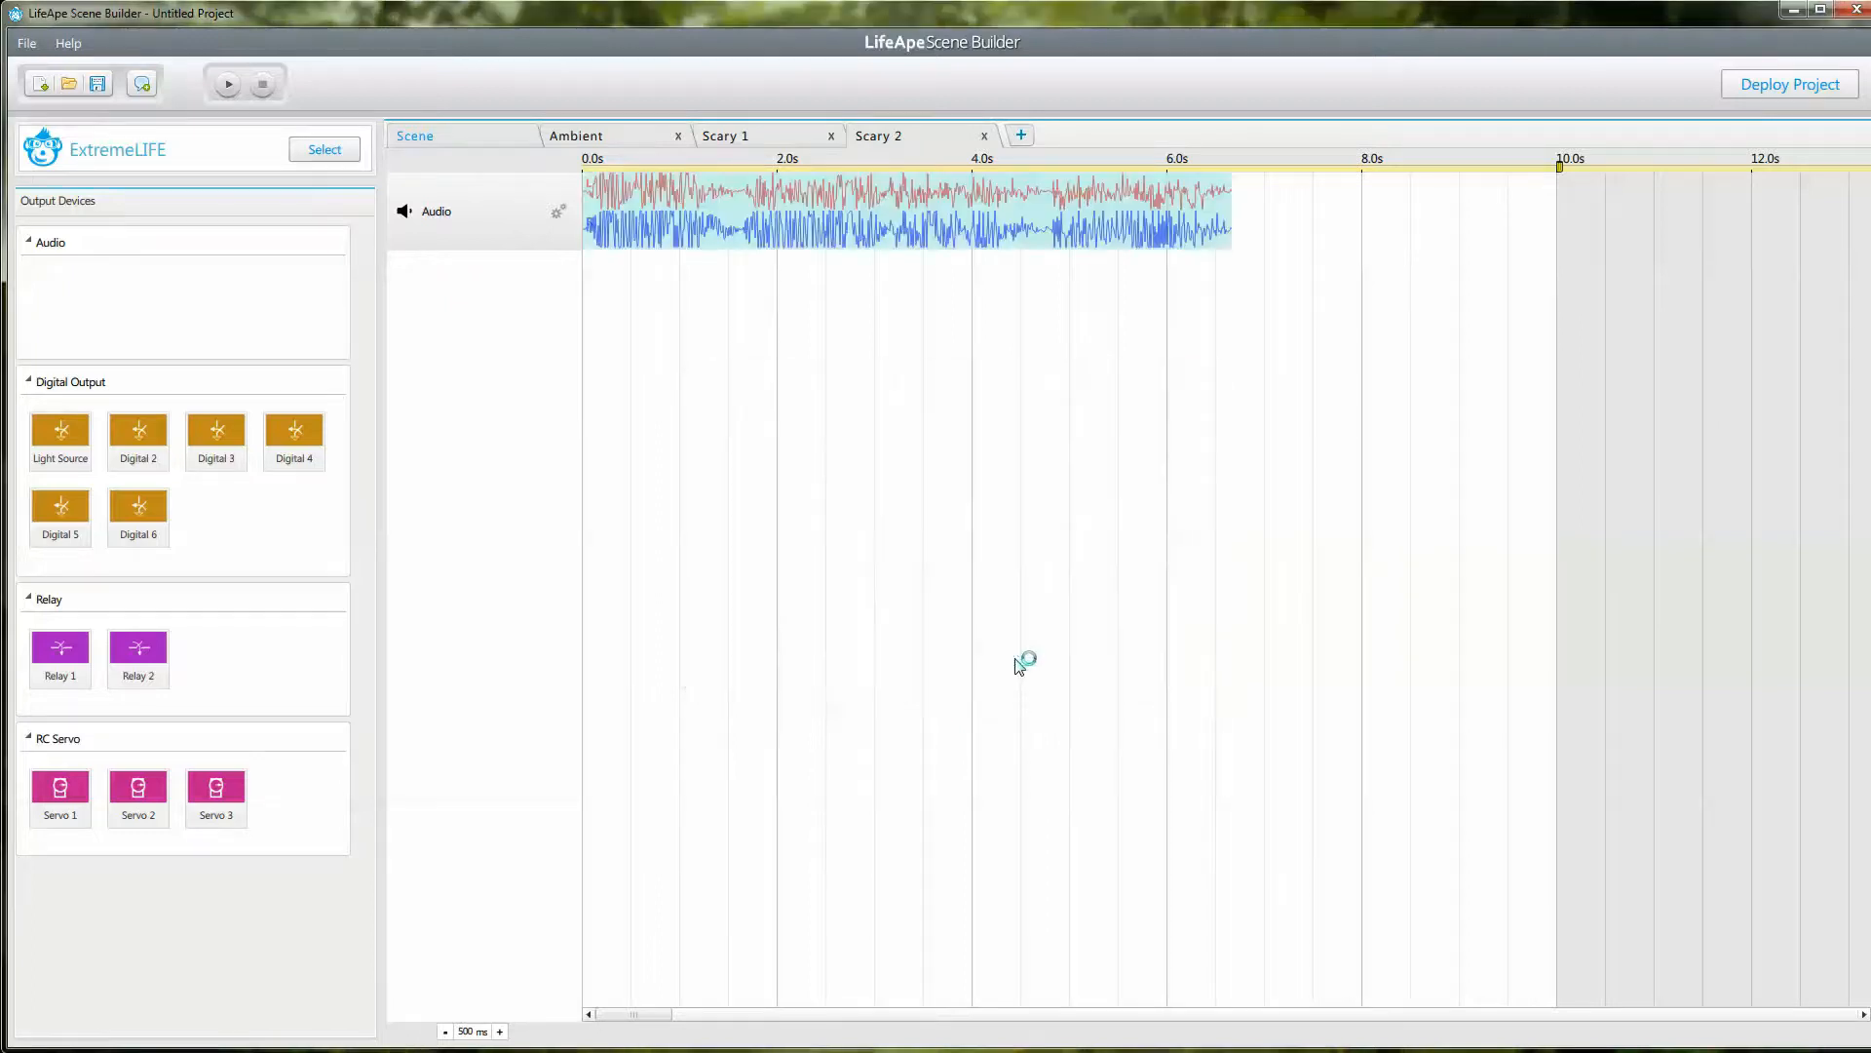
# - Add the Light Source output to the Scary 2 timeline and shorten the timeline to 4 seconds
pyautogui.doubleClick(74, 433)
pyautogui.click(990, 581)
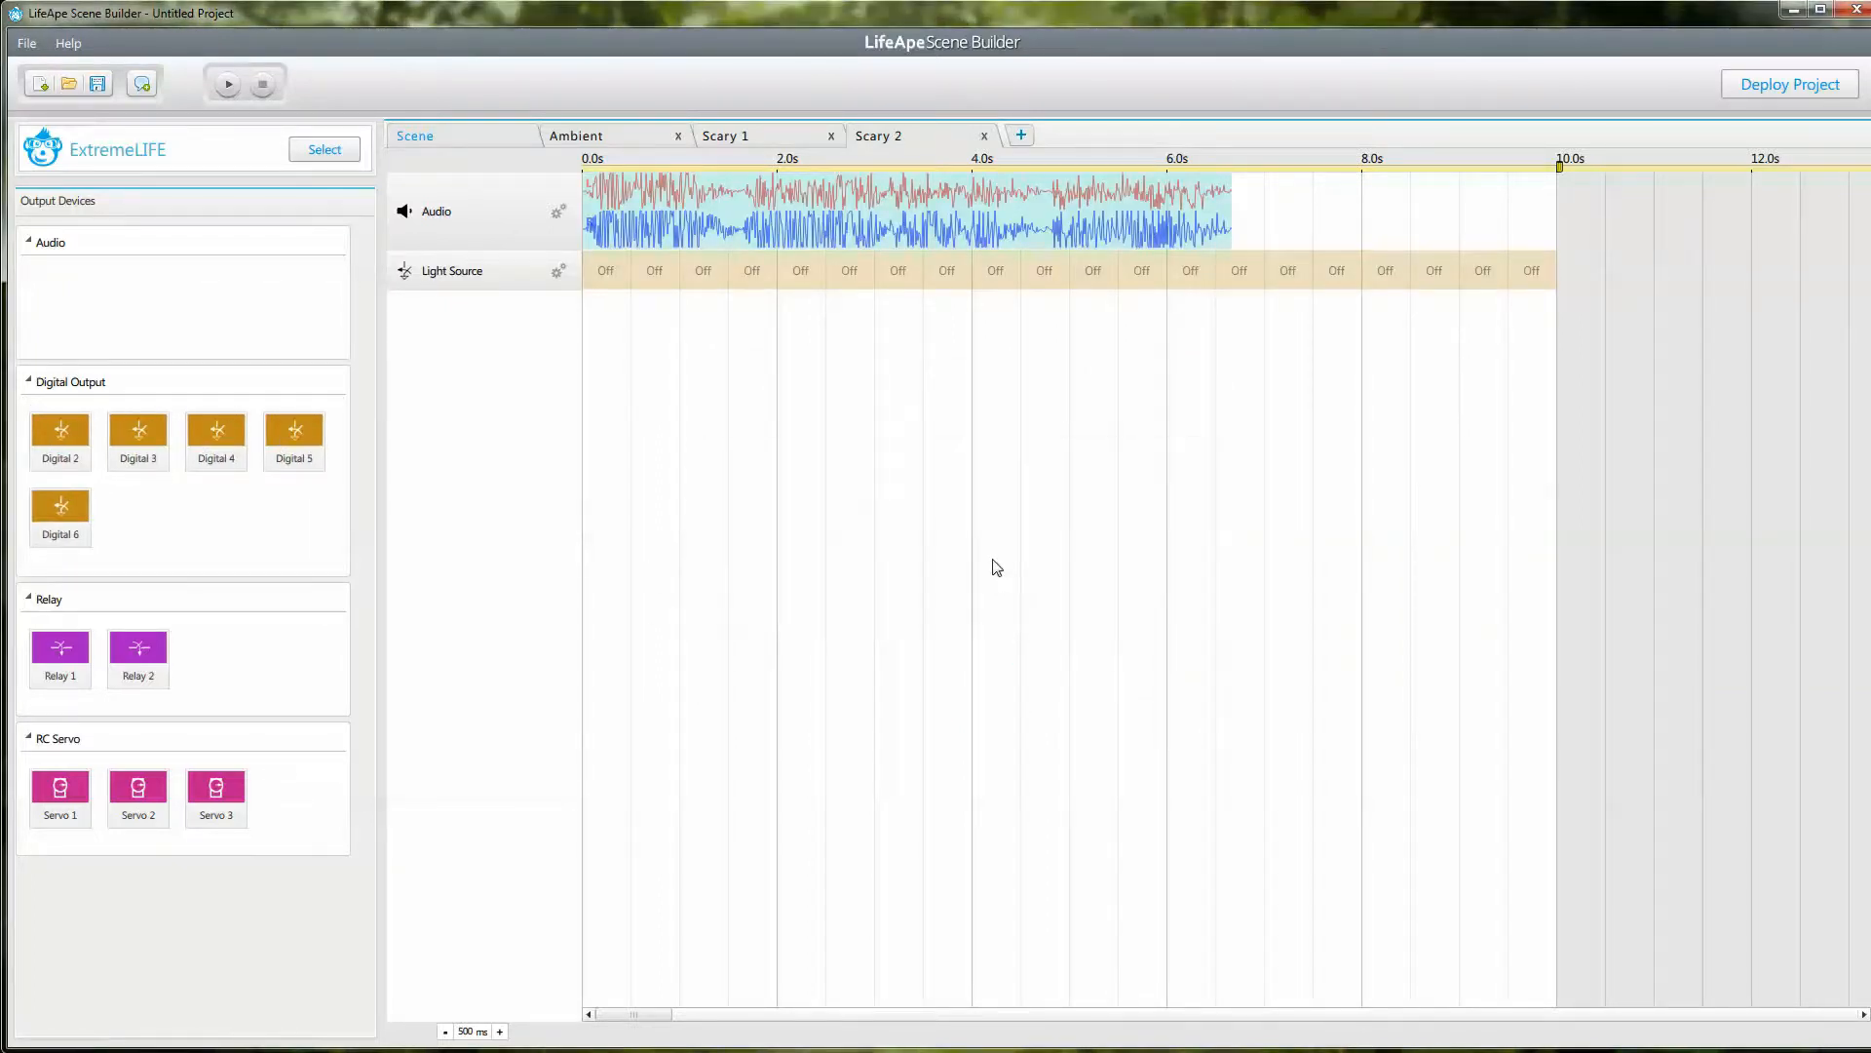
pyautogui.moveTo(1560, 169); pyautogui.dragTo(980, 163)
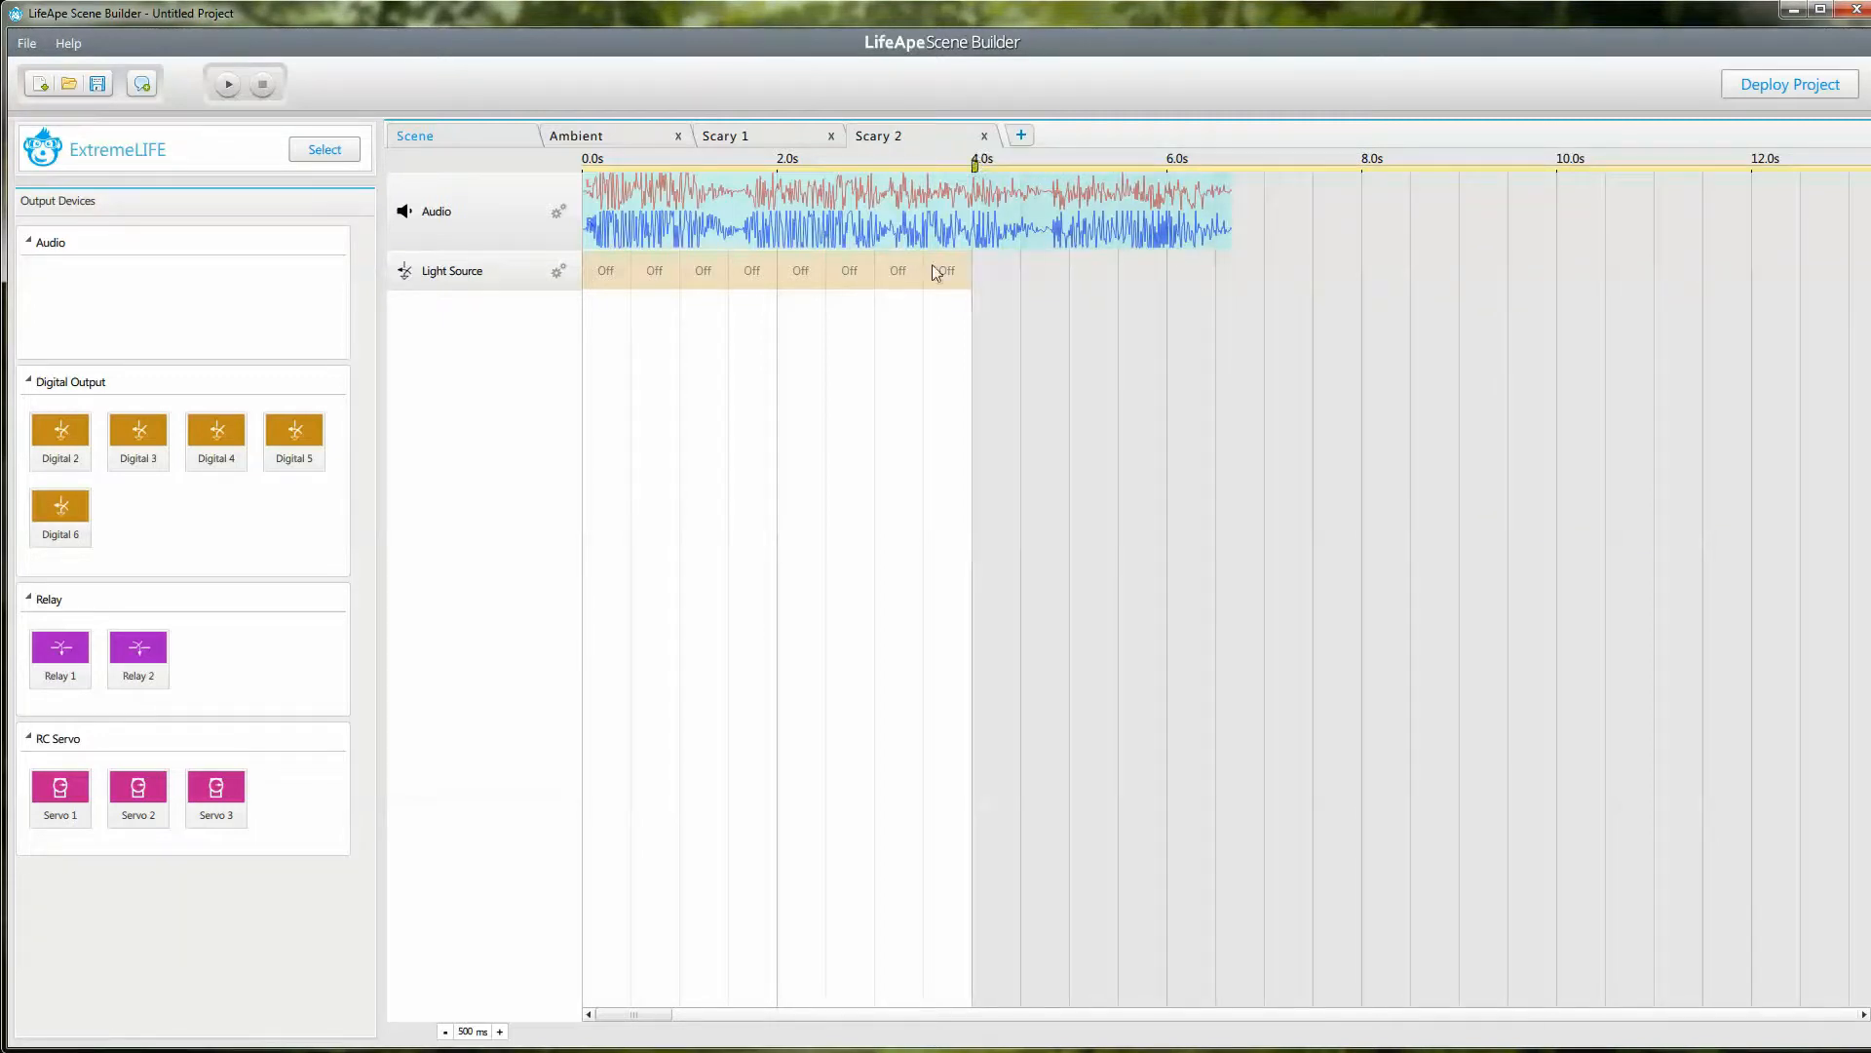
# - Switch Light Source on in Scary 2 for the first 200 ms of every 400 ms, from 0 to 3000 ms
pyautogui.scroll(3, 909, 395)
pyautogui.scroll(2, 908, 396)
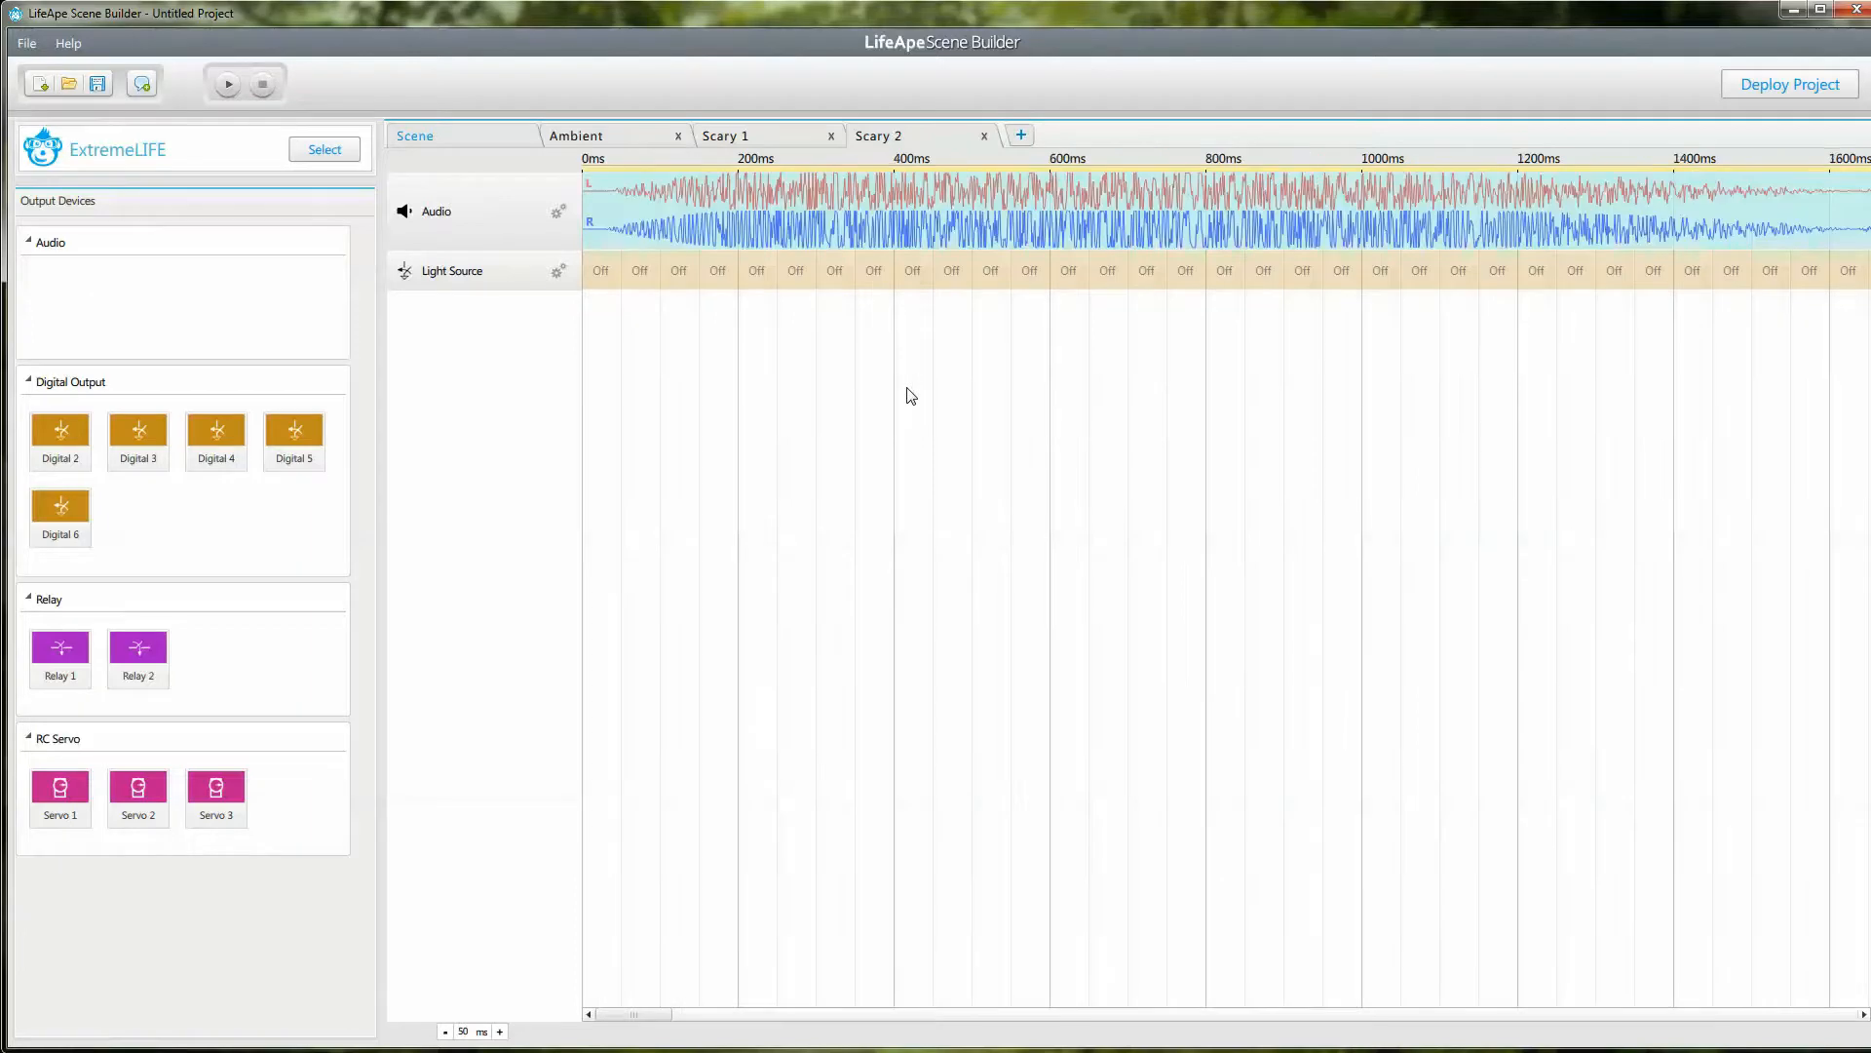
pyautogui.scroll(2, 901, 407)
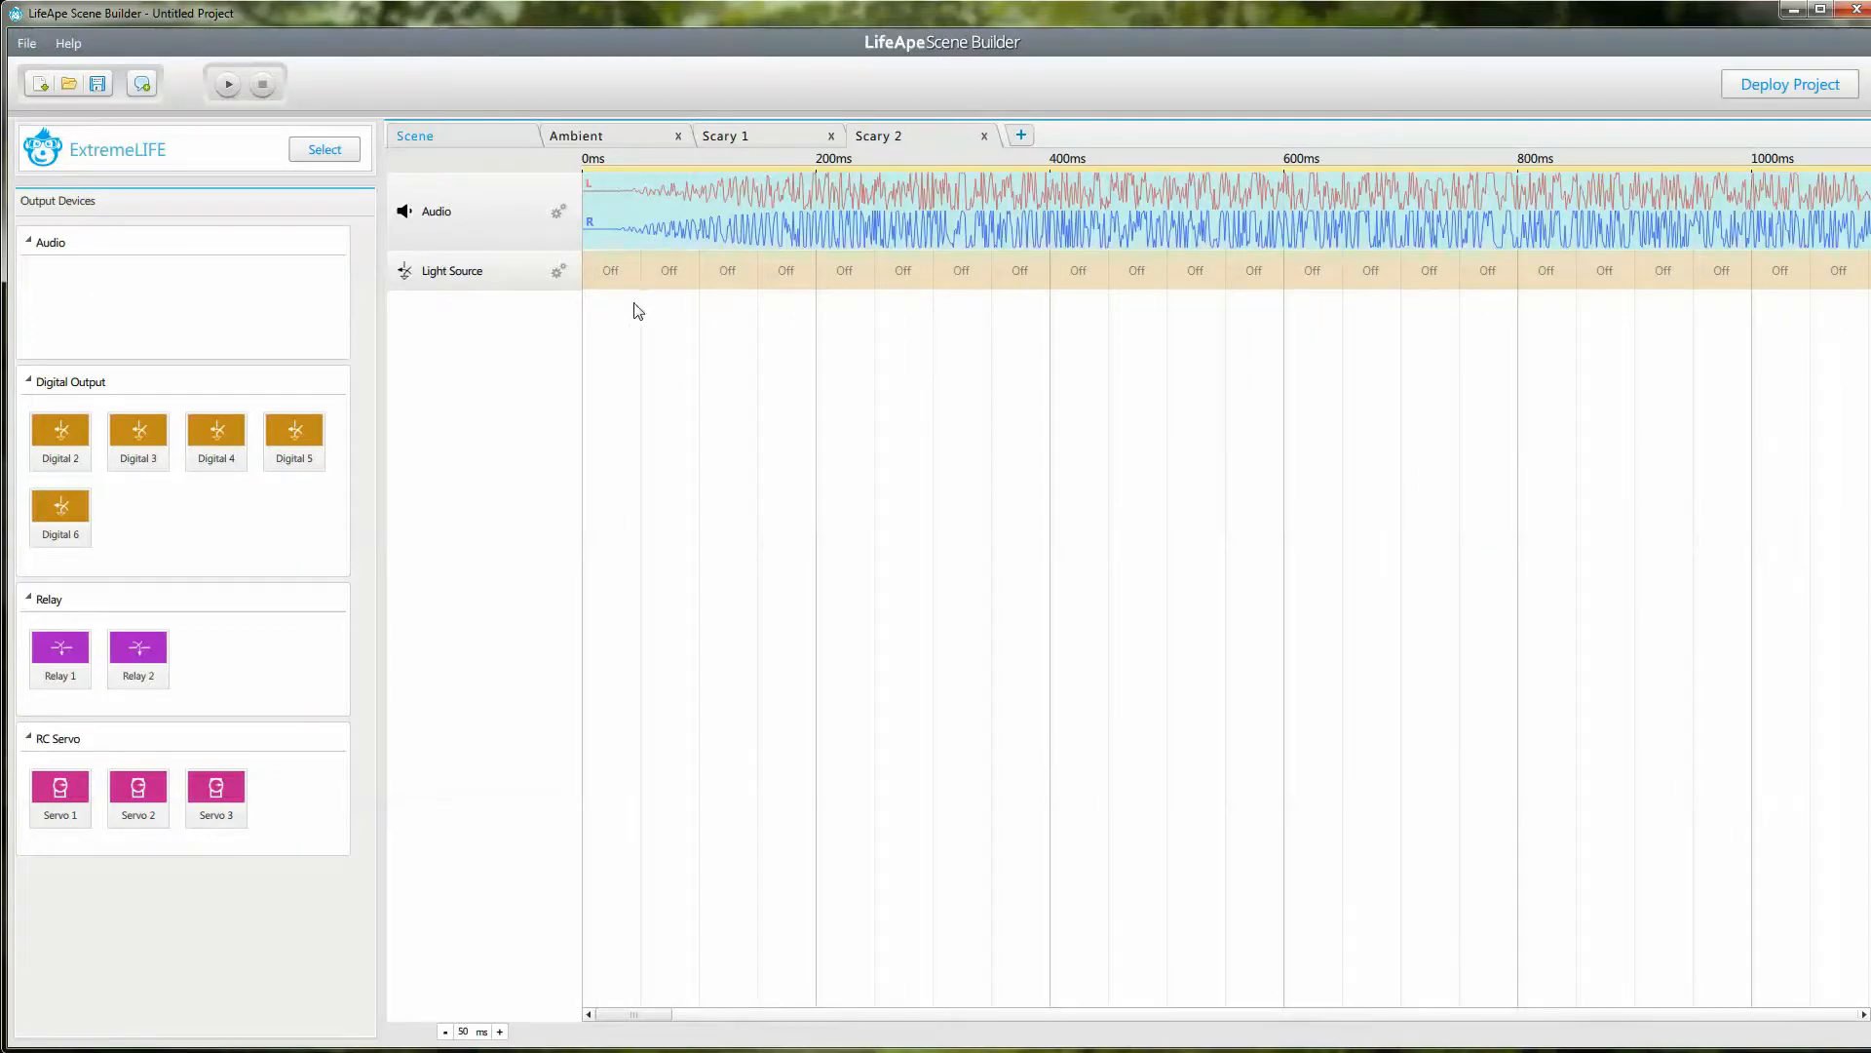
pyautogui.scroll(-4, 632, 329)
pyautogui.moveTo(594, 278); pyautogui.dragTo(775, 280)
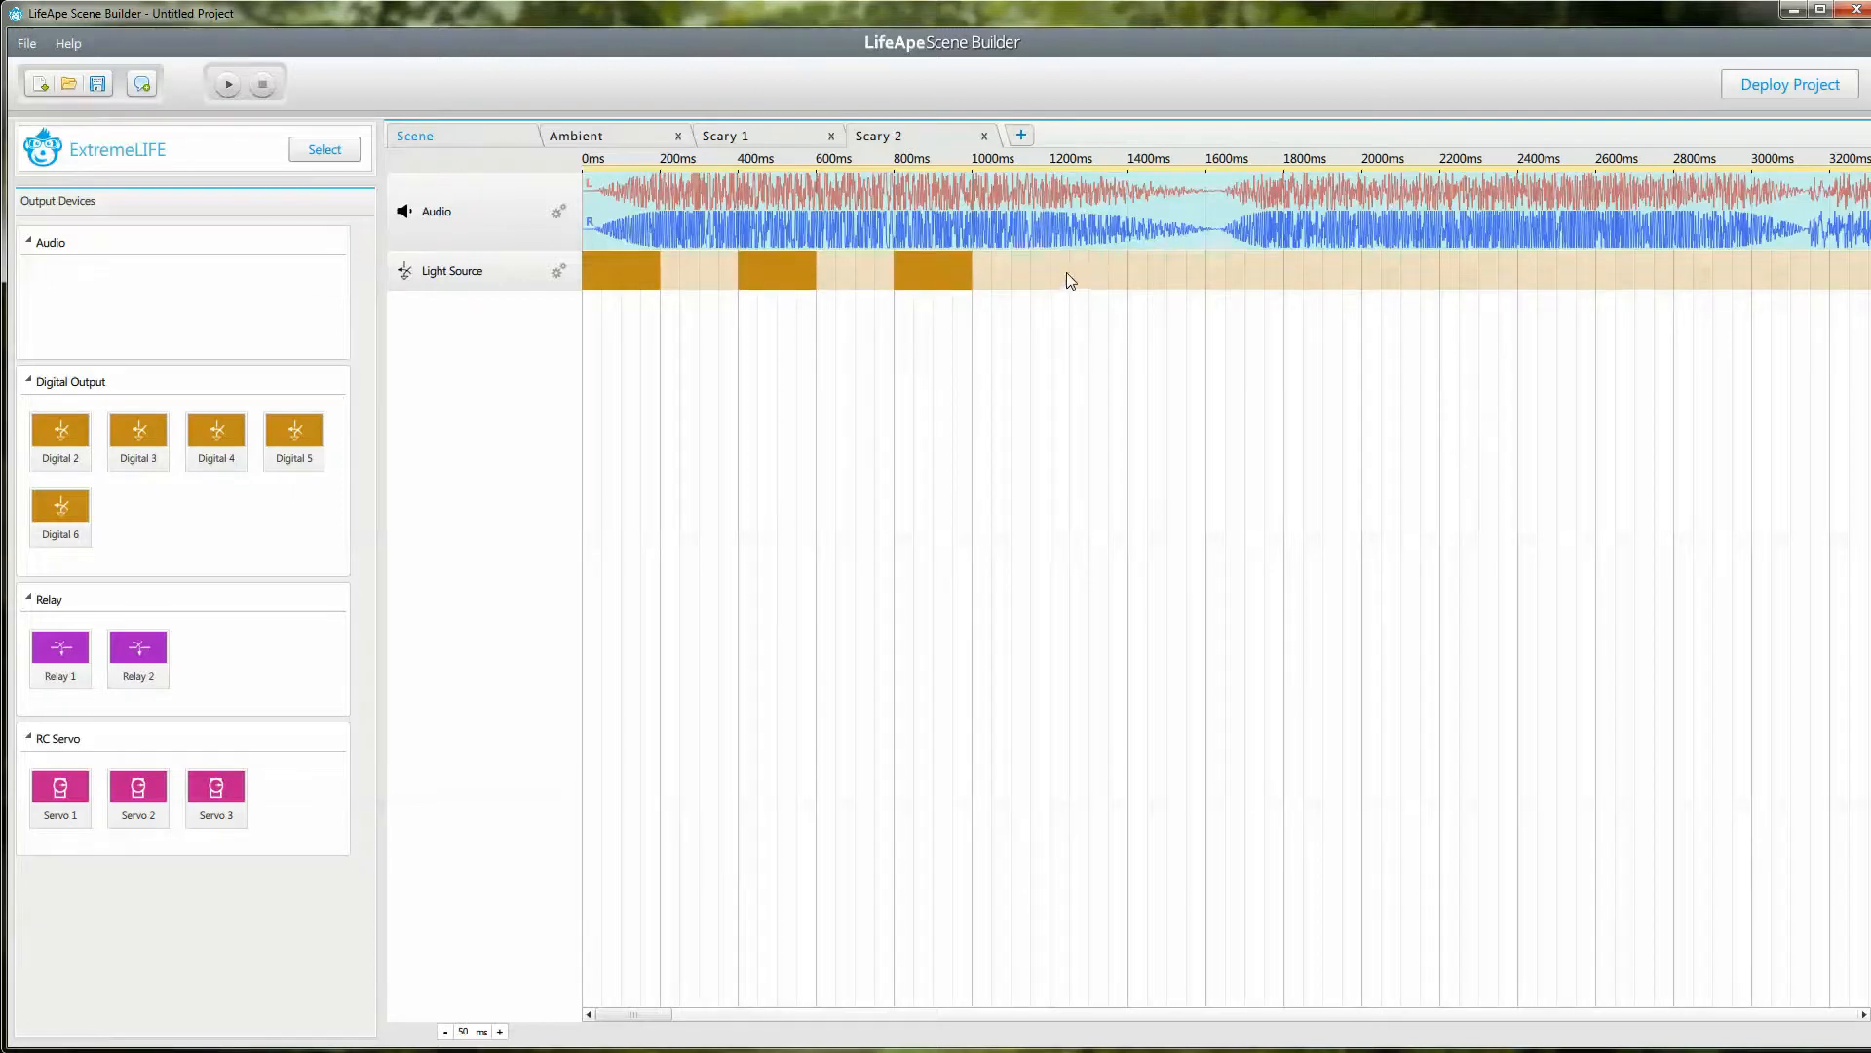
pyautogui.click(1116, 279)
pyautogui.moveTo(1211, 281); pyautogui.dragTo(1737, 284)
pyautogui.click(1299, 286)
pyautogui.scroll(-3, 1271, 339)
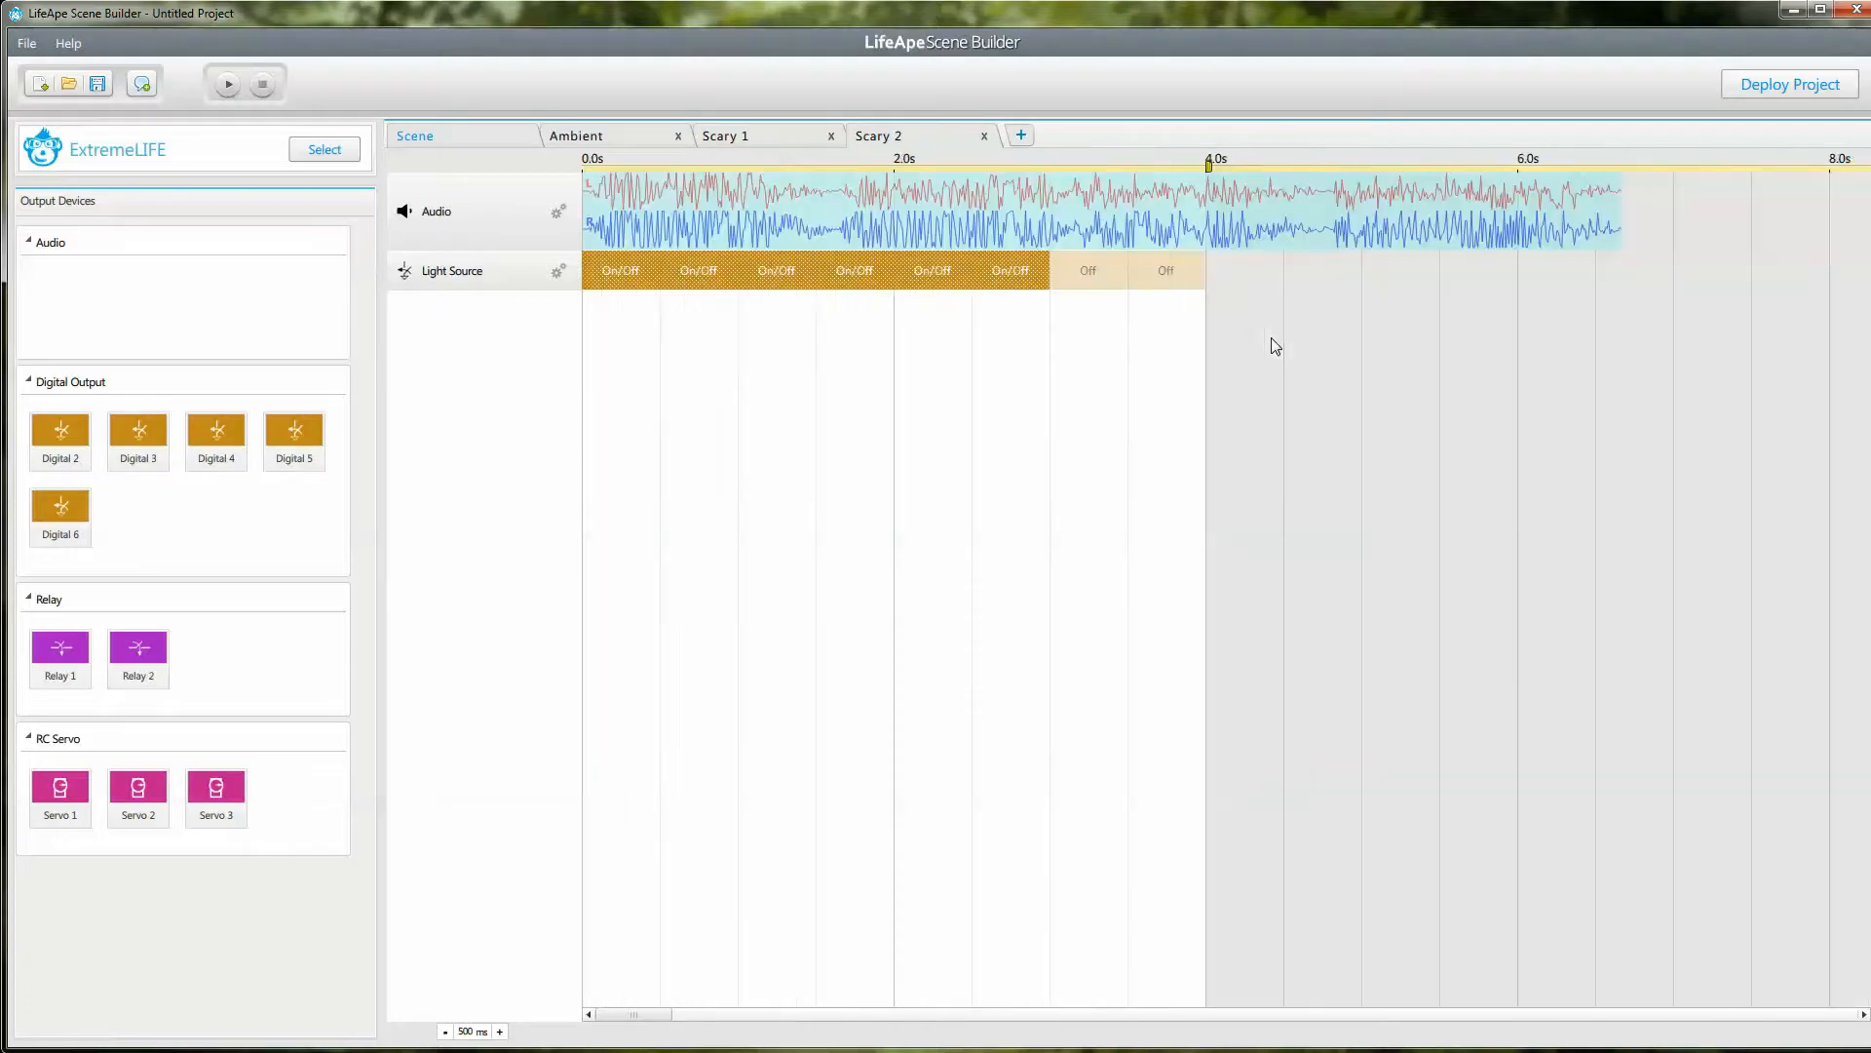
# - Extend the Light Source flashing pattern in Scary 2 with on-periods at 3200–3400 and 3600–3800 ms
pyautogui.scroll(3, 1126, 341)
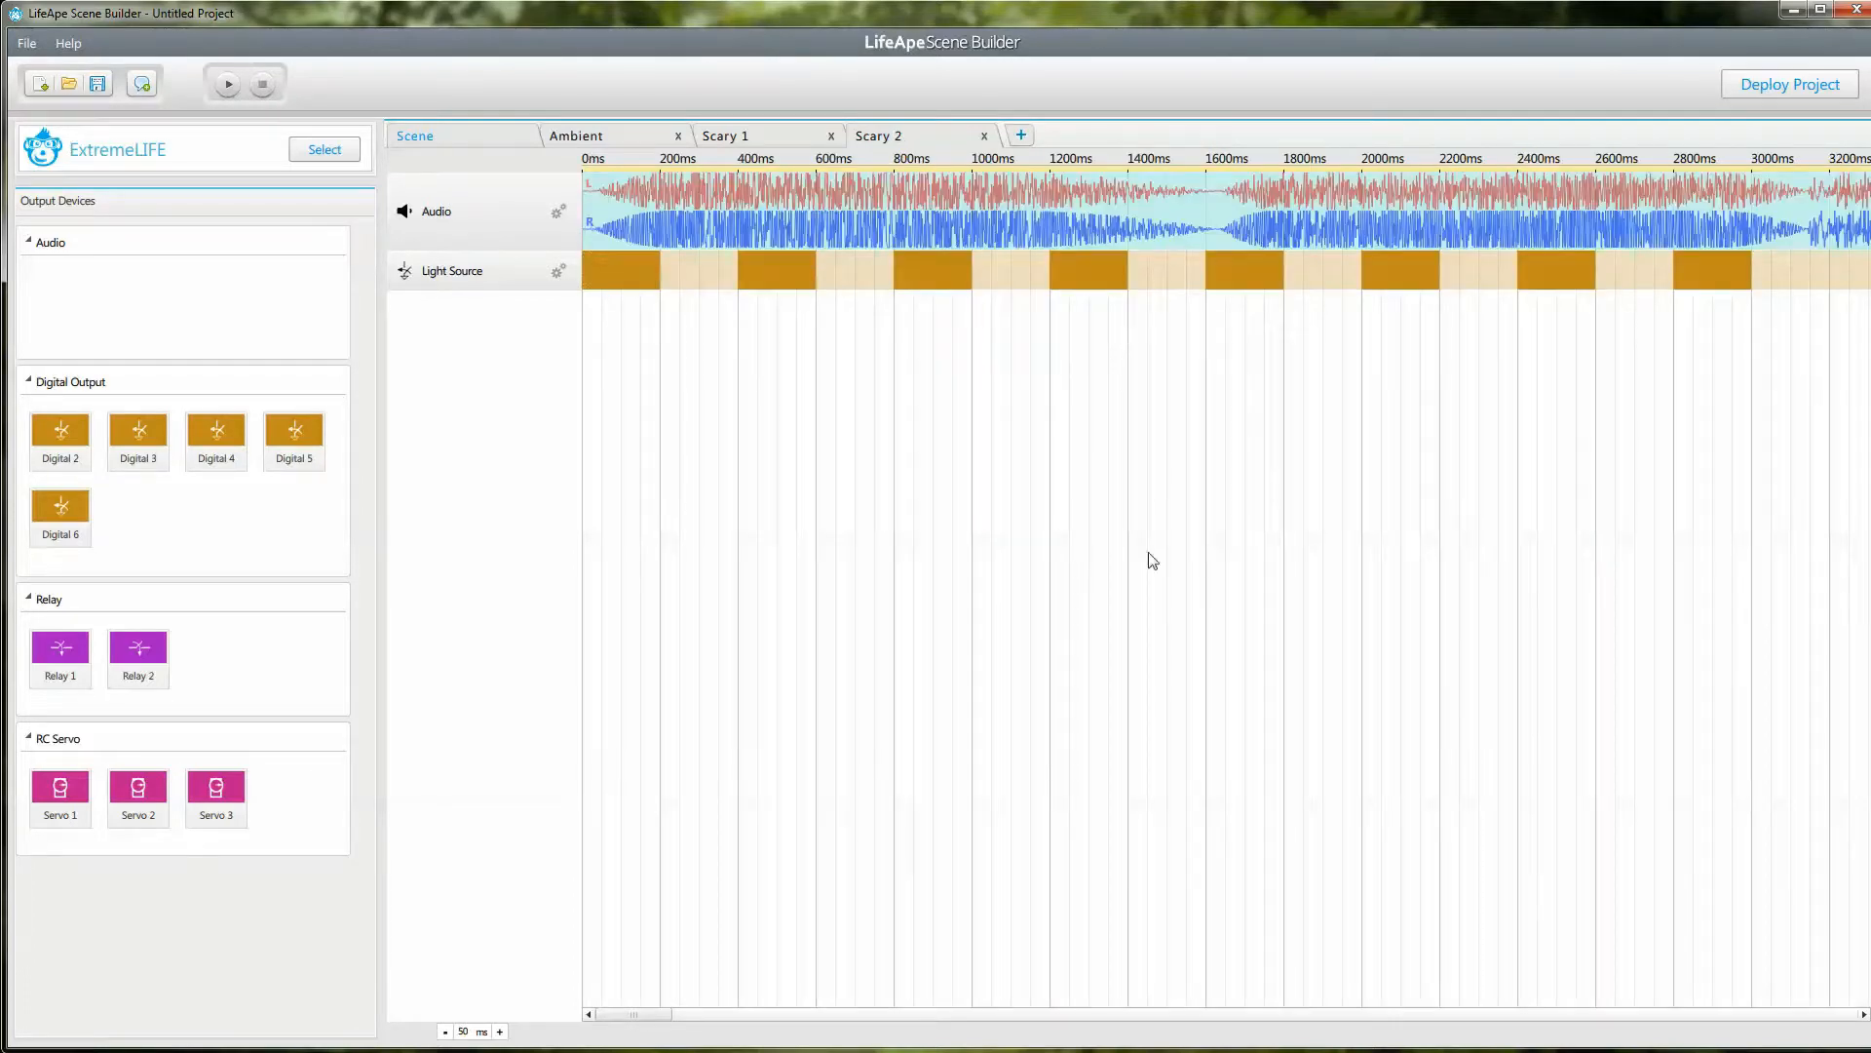
pyautogui.moveTo(645, 1014); pyautogui.dragTo(882, 1015)
pyautogui.moveTo(1330, 269); pyautogui.dragTo(1408, 285)
pyautogui.click(1498, 277)
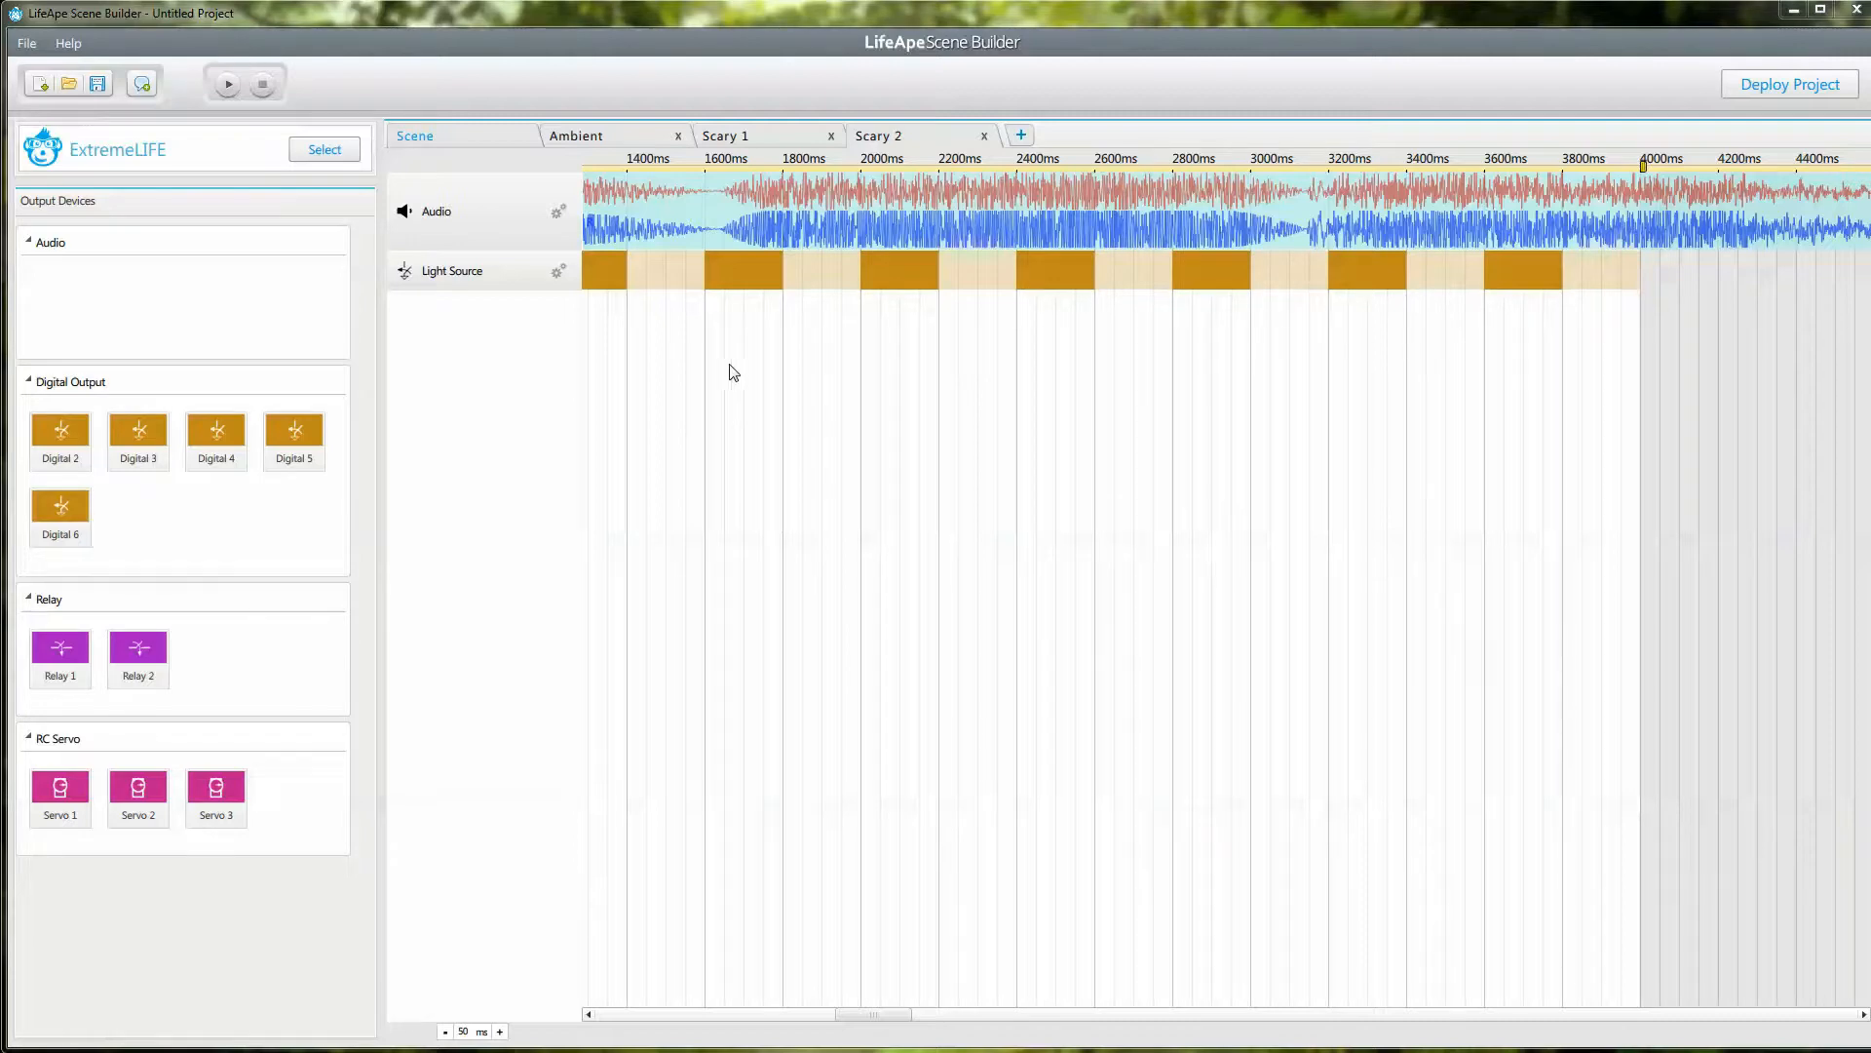
# - Set the Ambient timeline to loop until Digital Input 1 triggers and go to a random timeline chosen from Scary 1 and Scary 2
pyautogui.click(454, 135)
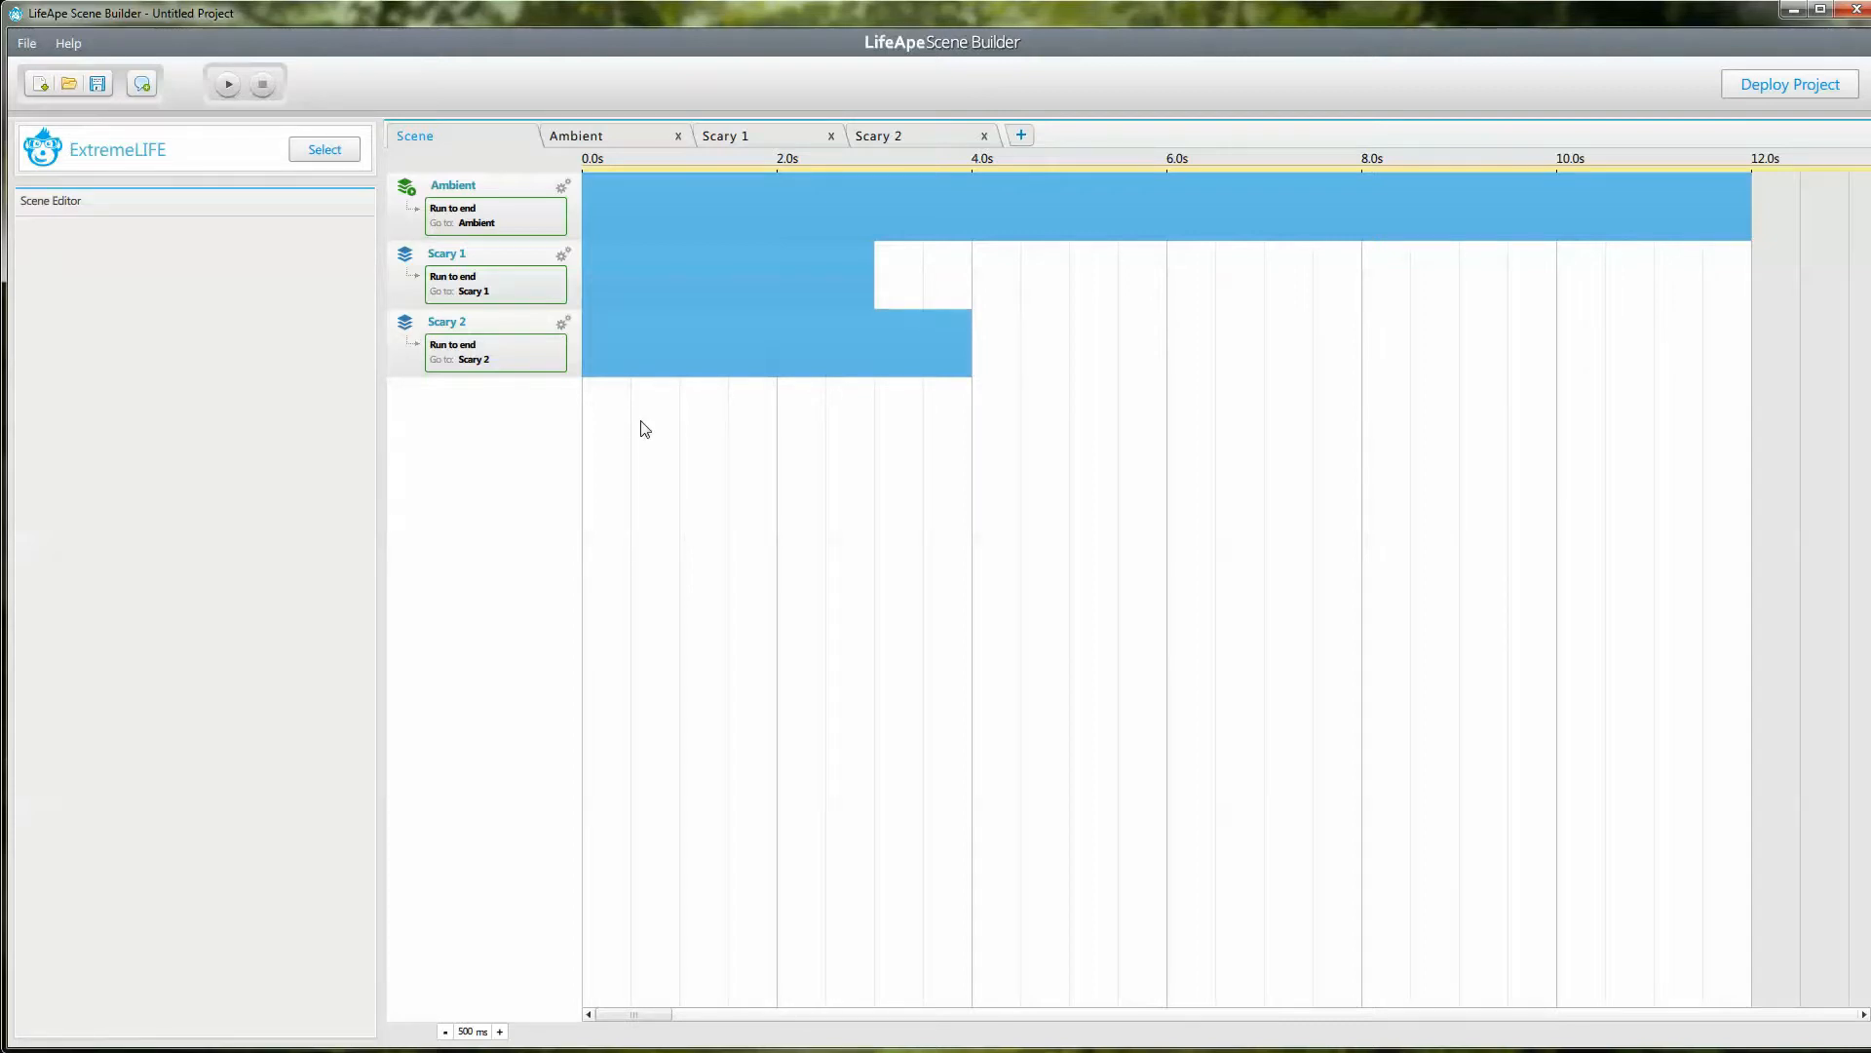
pyautogui.doubleClick(513, 211)
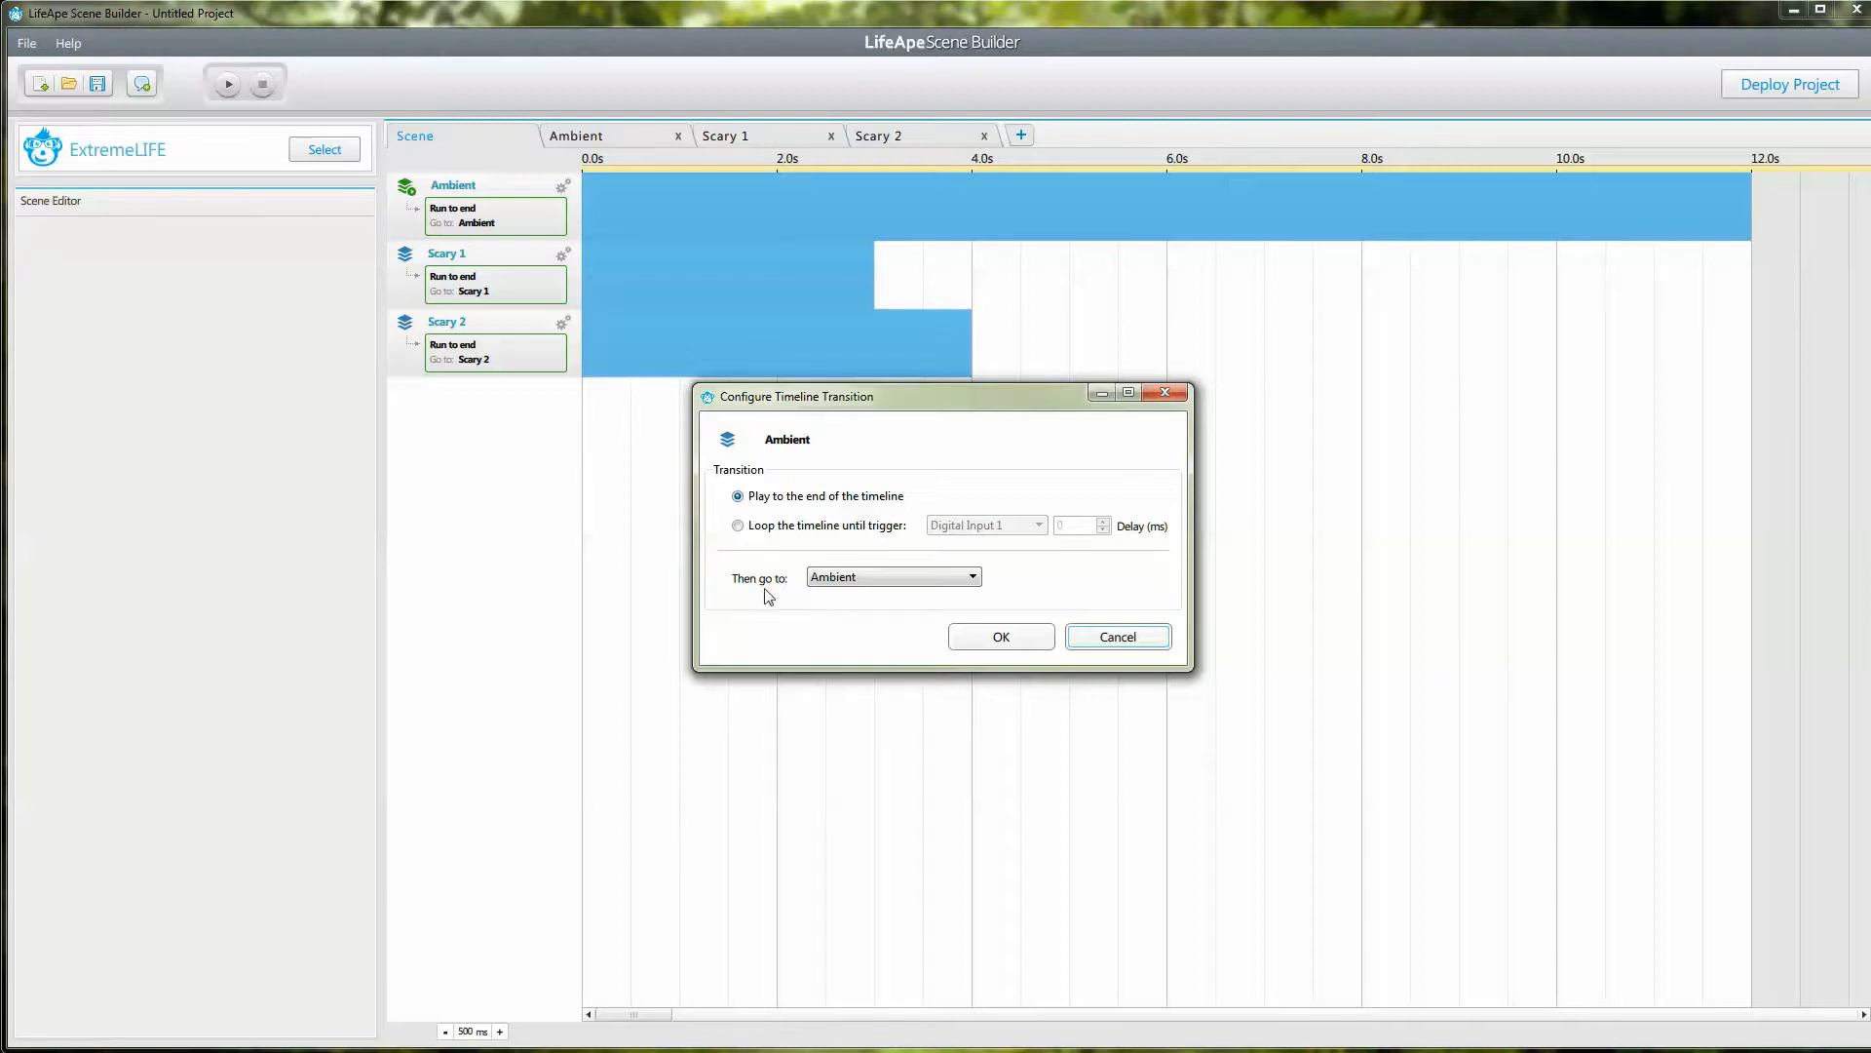
pyautogui.click(865, 579)
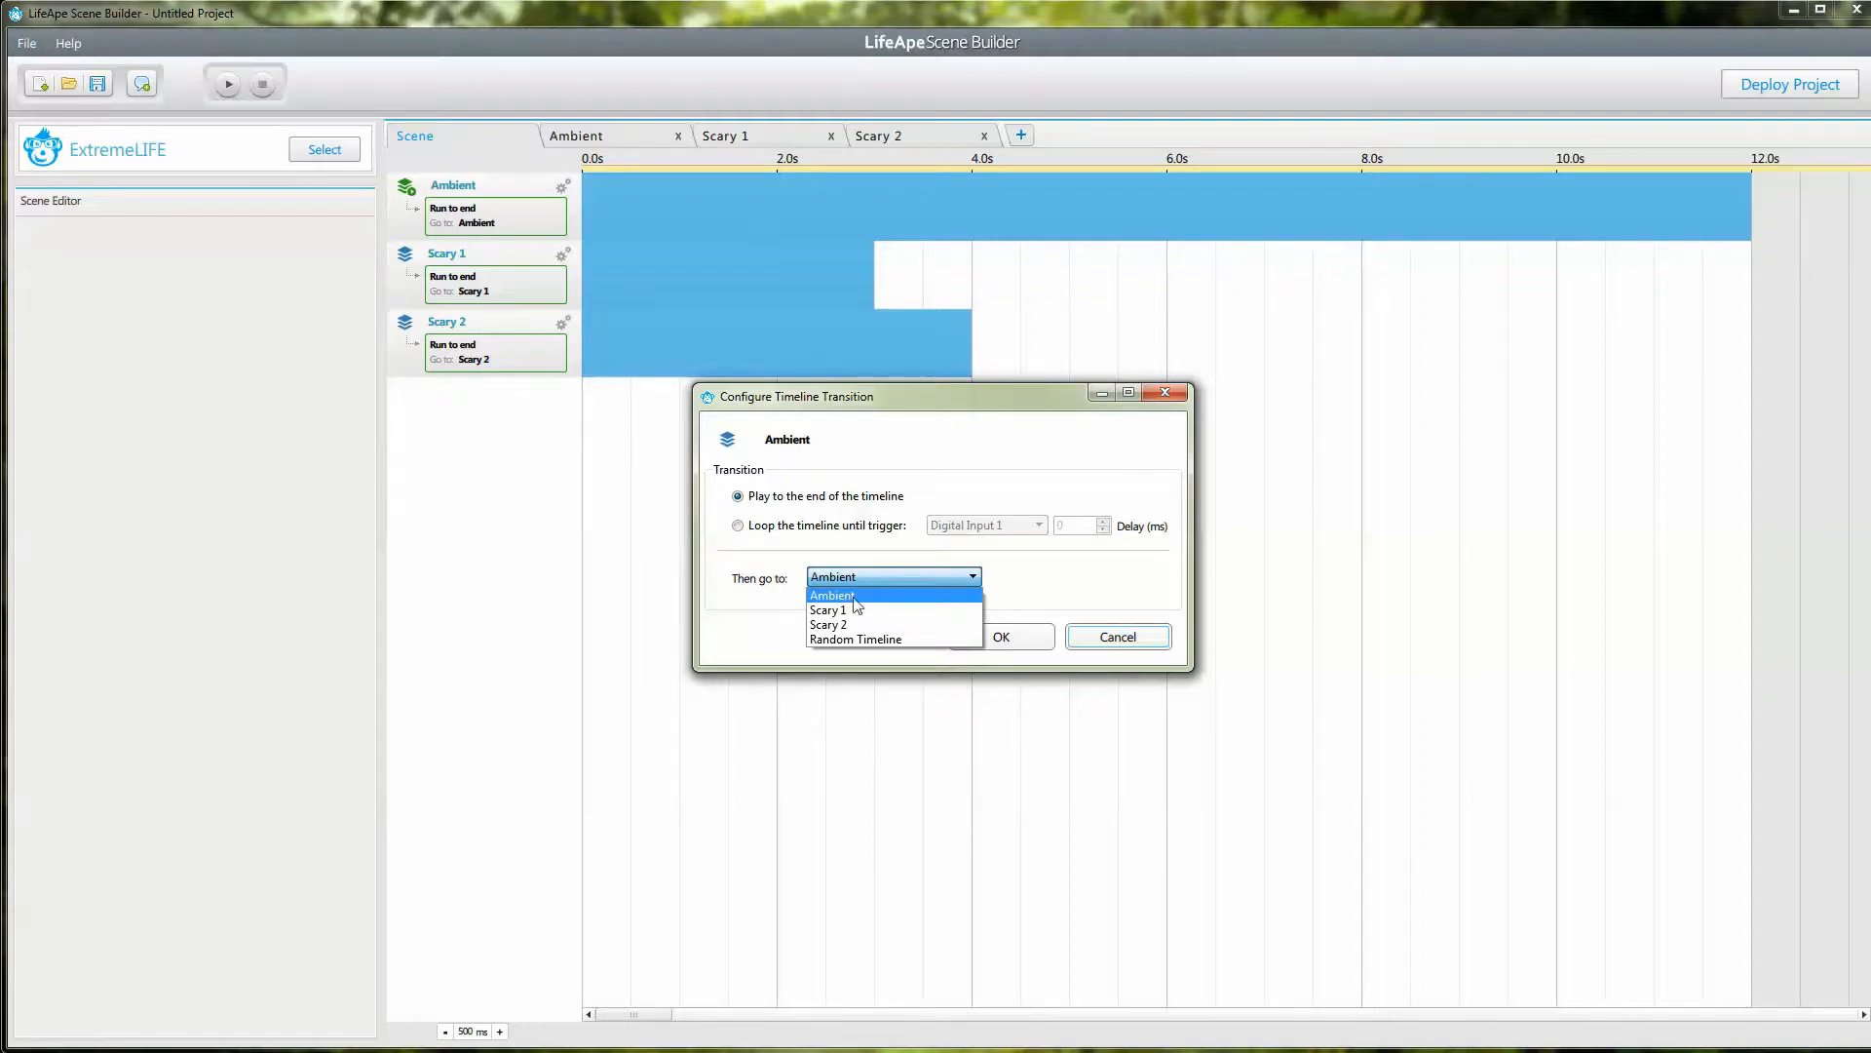
pyautogui.click(851, 612)
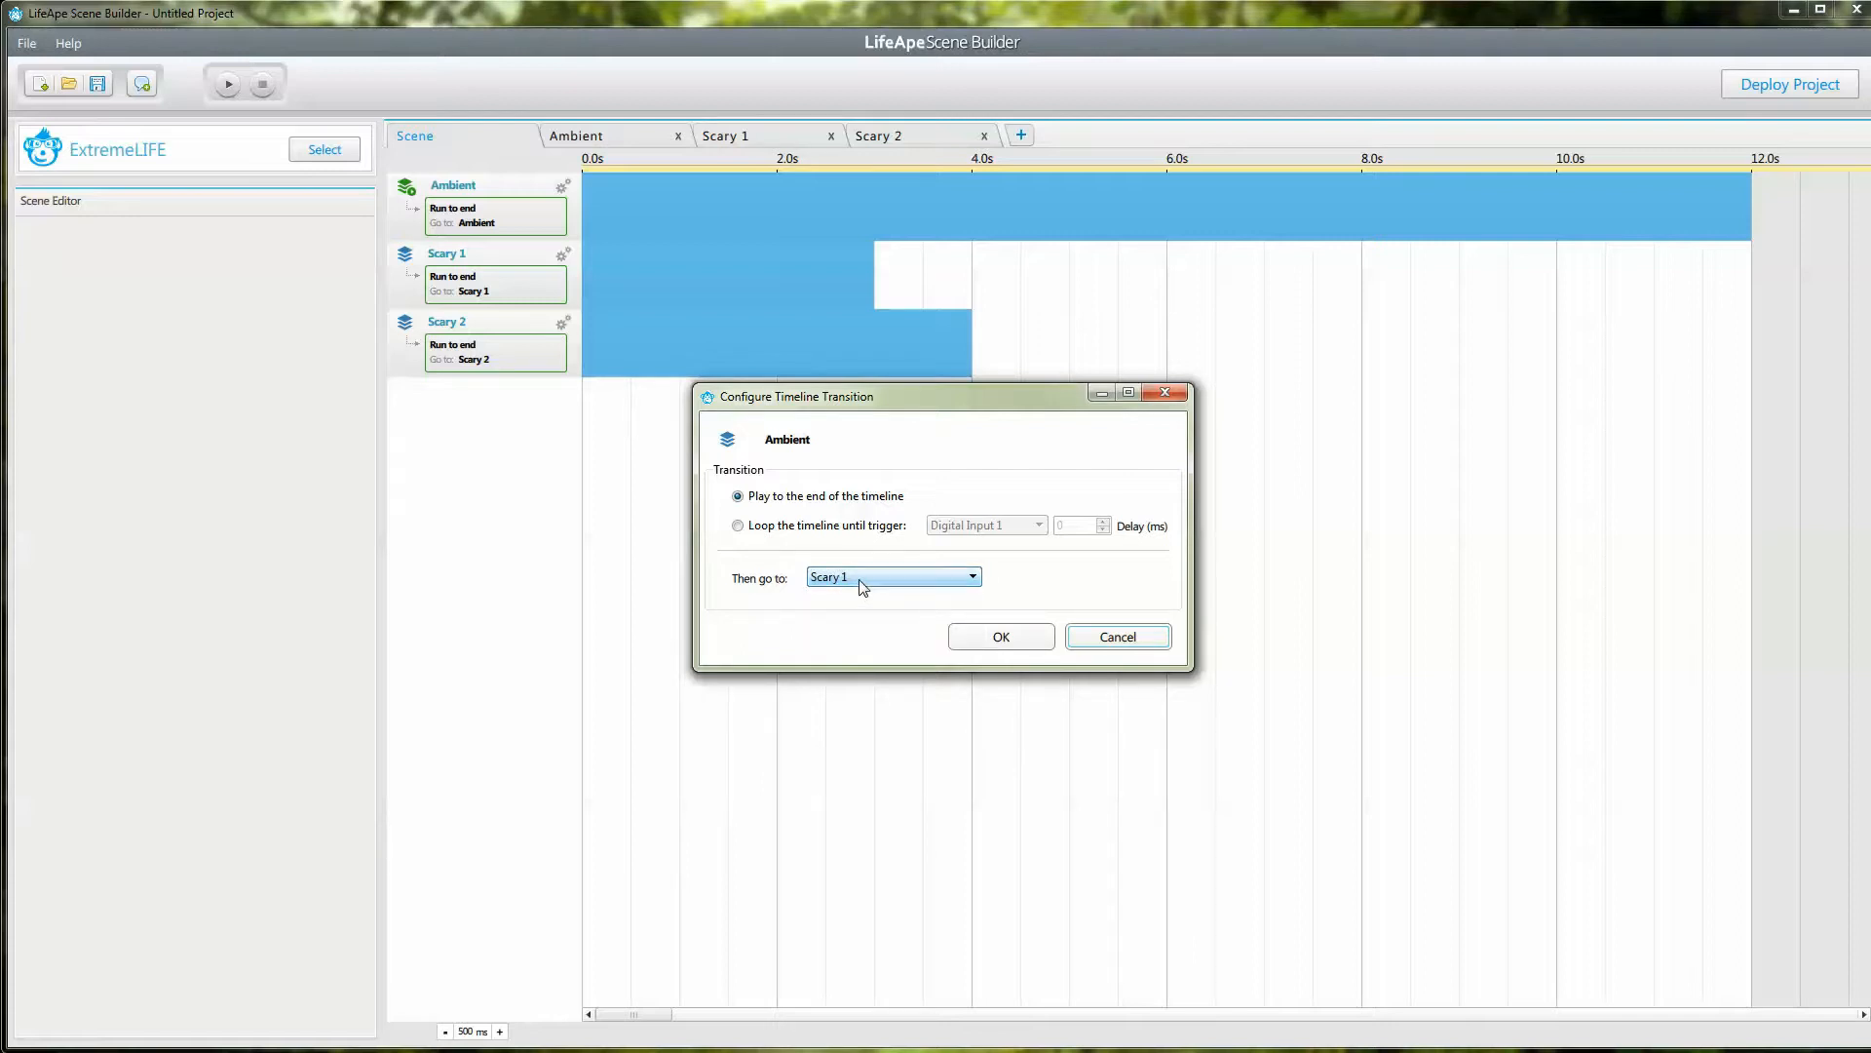
pyautogui.click(862, 583)
pyautogui.click(854, 628)
pyautogui.click(862, 583)
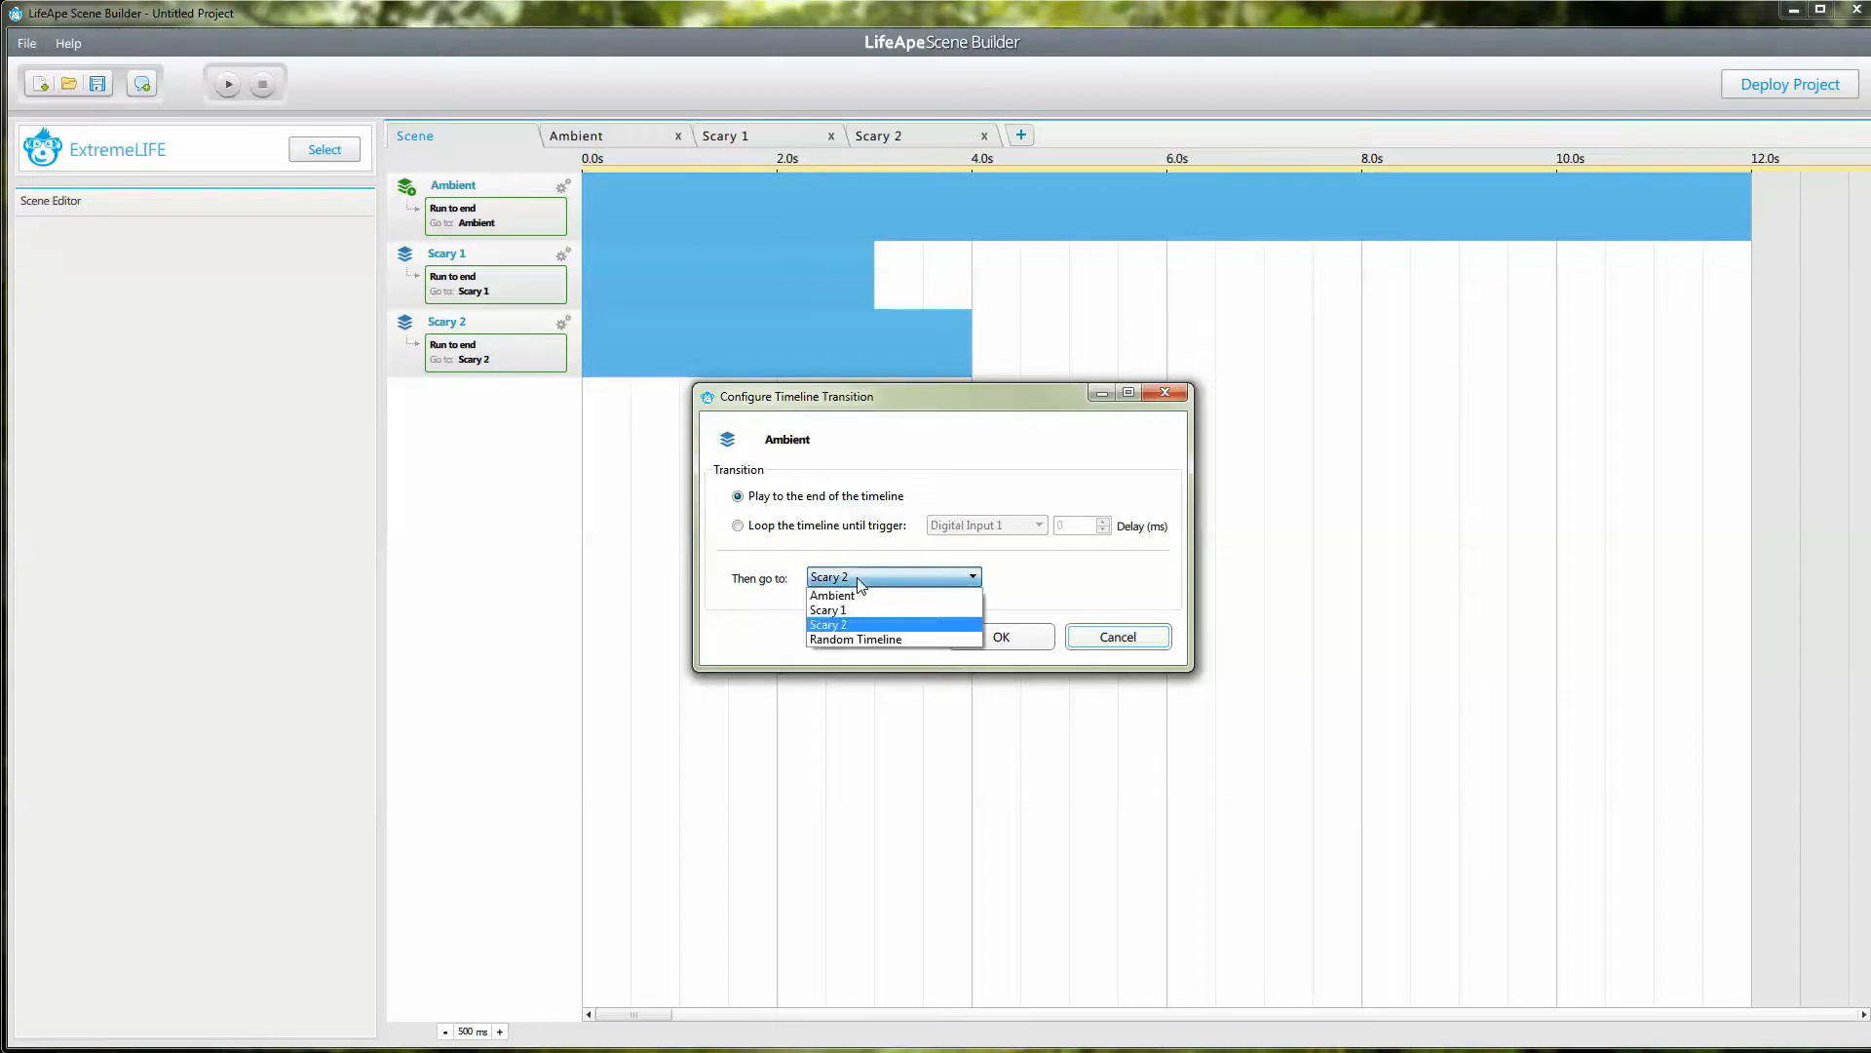
pyautogui.click(856, 639)
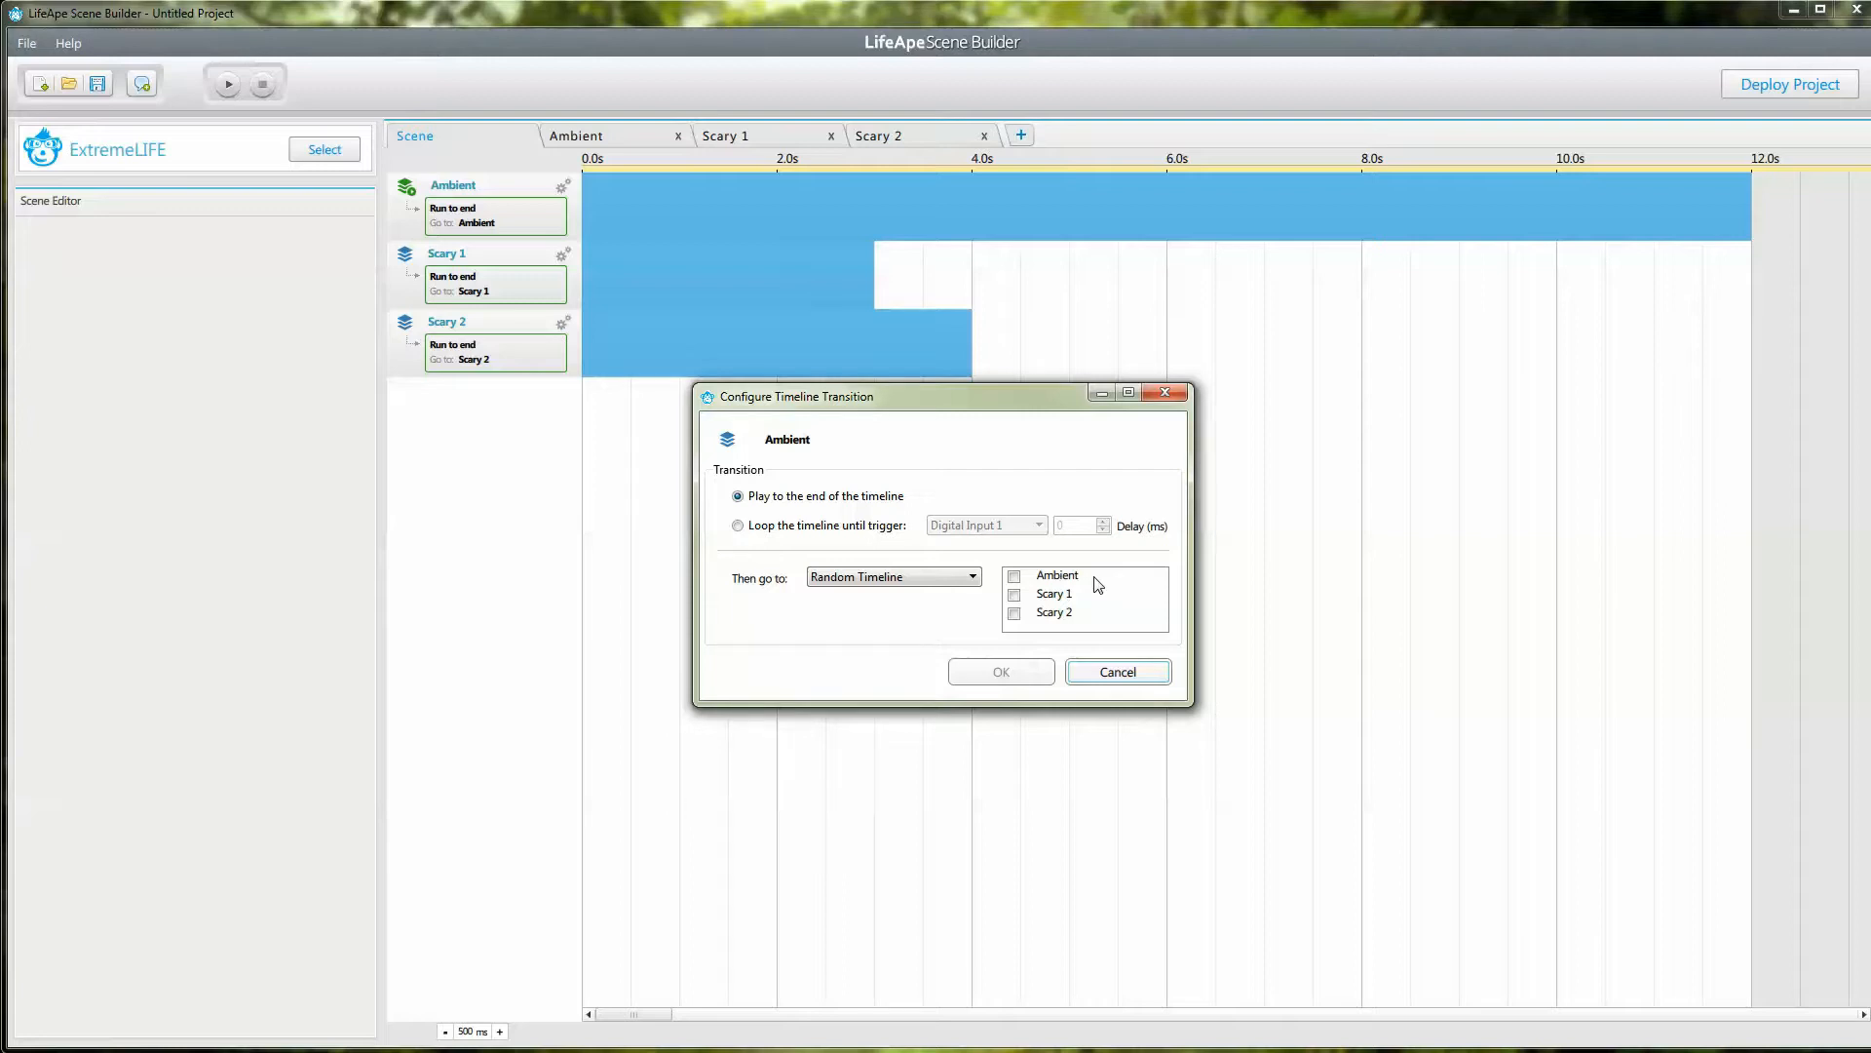
pyautogui.click(1013, 595)
pyautogui.click(1014, 613)
pyautogui.click(738, 527)
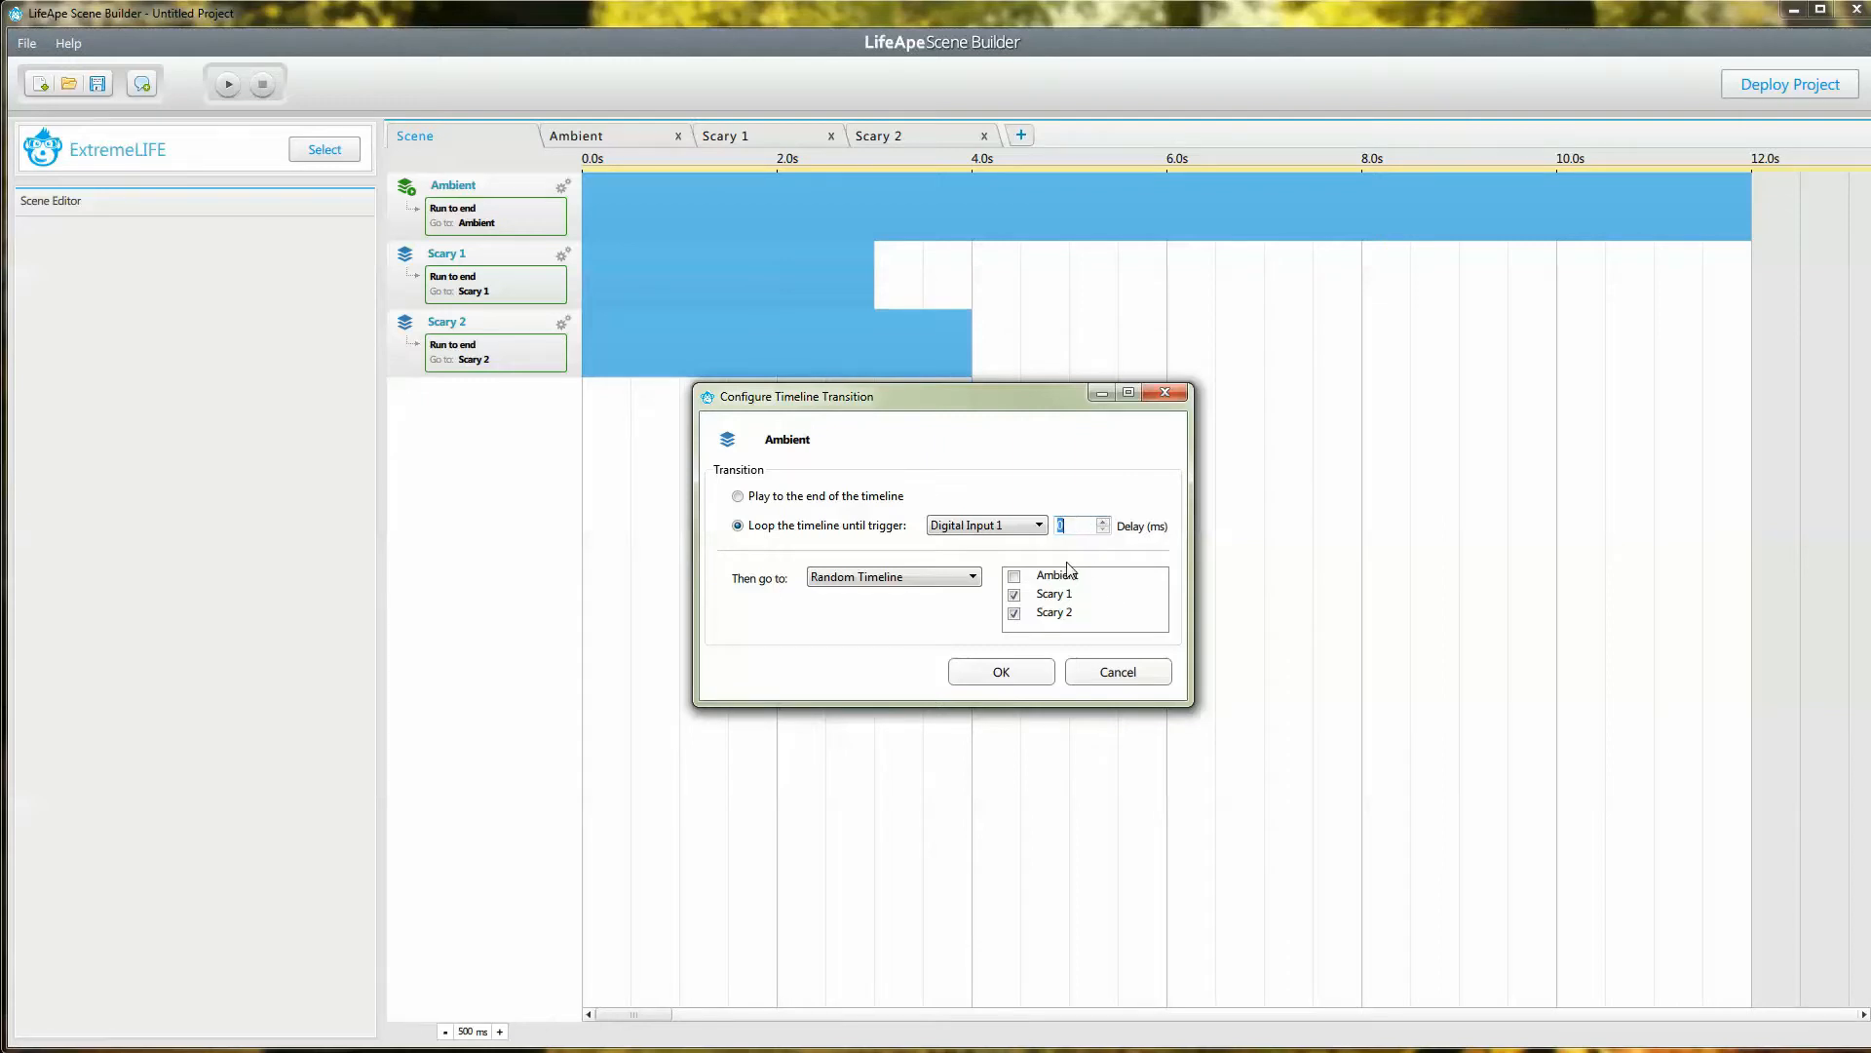
pyautogui.click(997, 674)
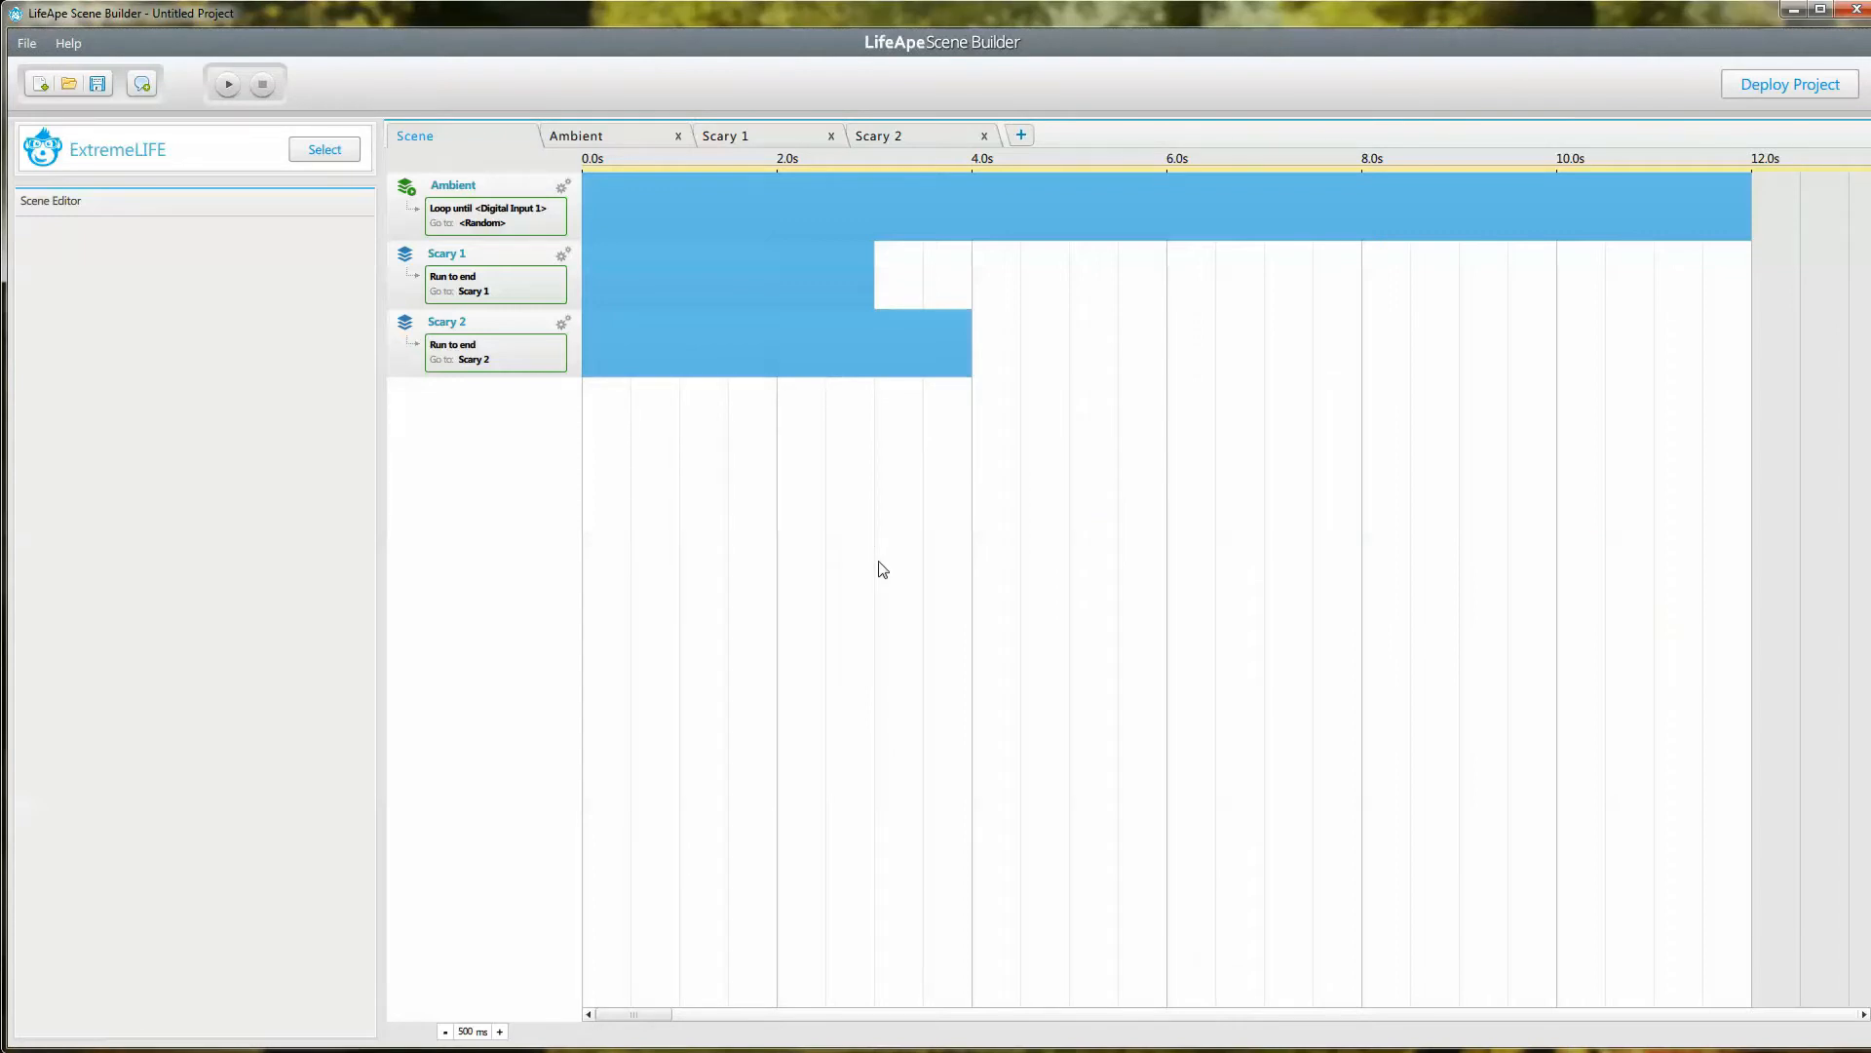
# - Set the Scary 1 timeline's transition in the scene to go to Ambient after playing to the end
pyautogui.doubleClick(494, 275)
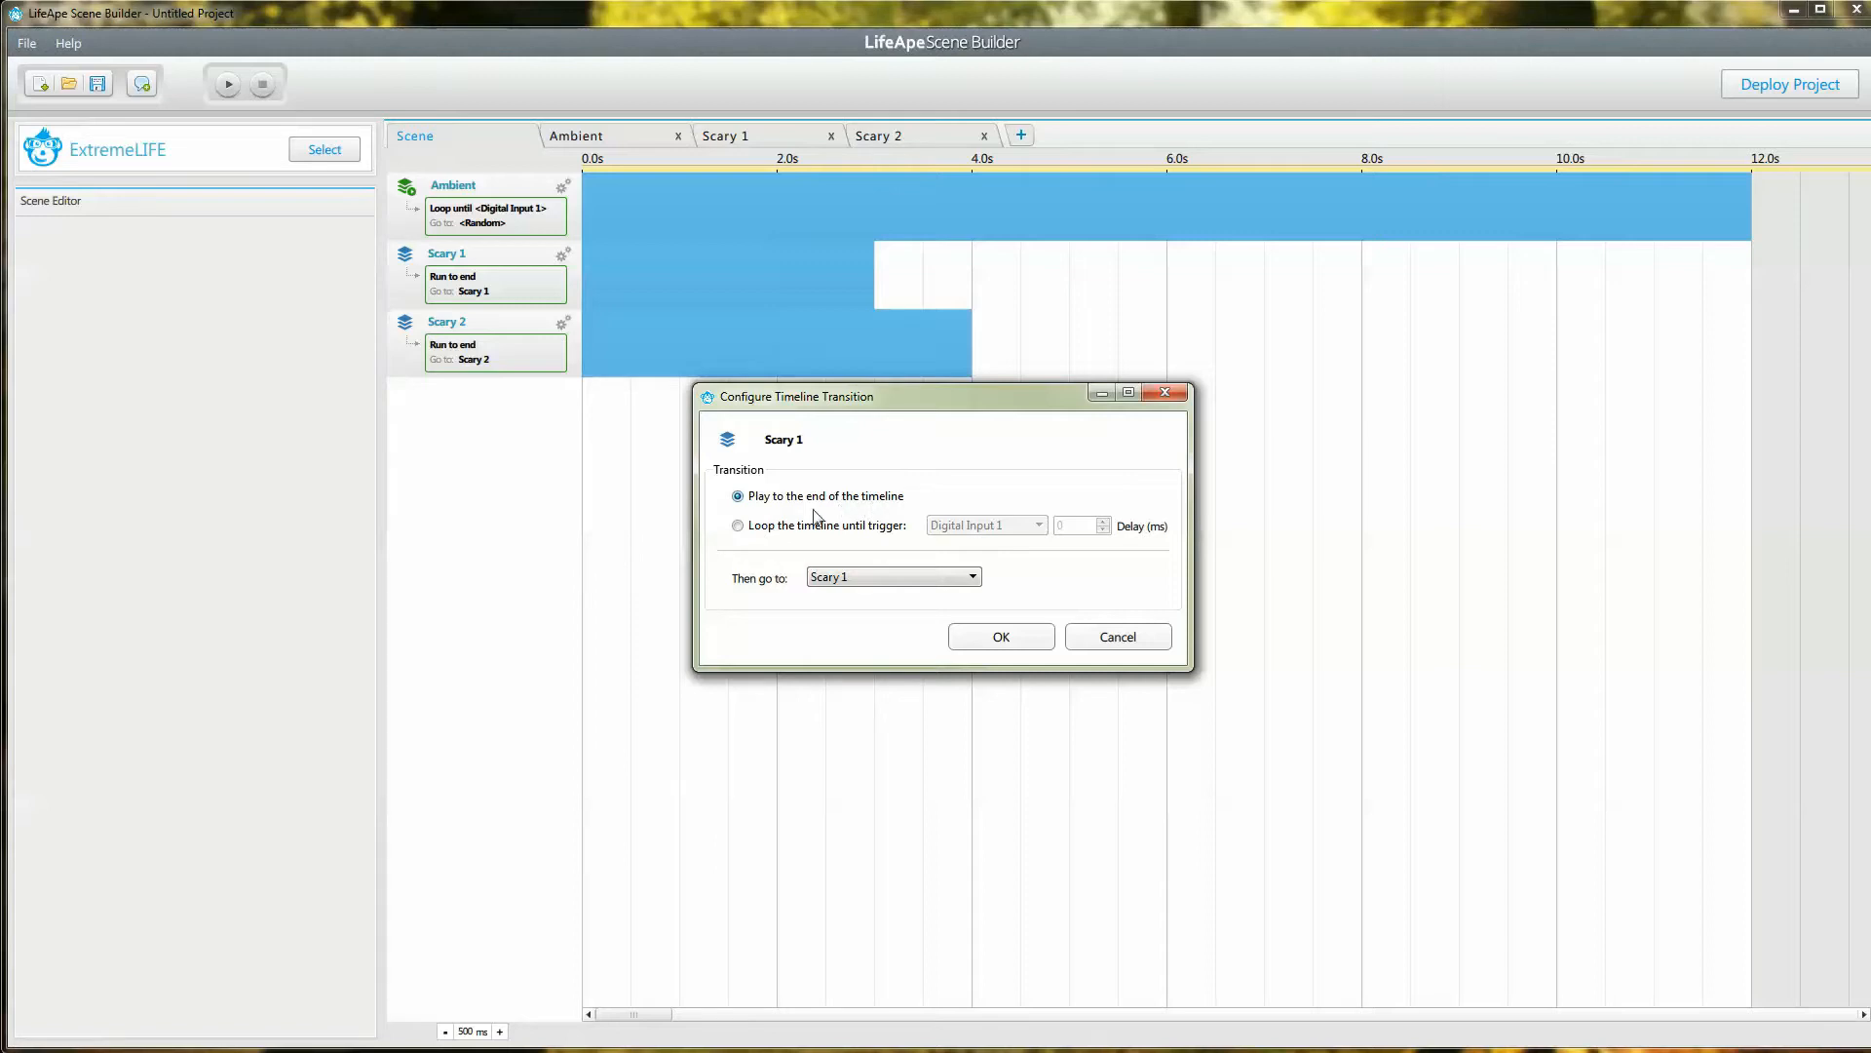
pyautogui.click(889, 577)
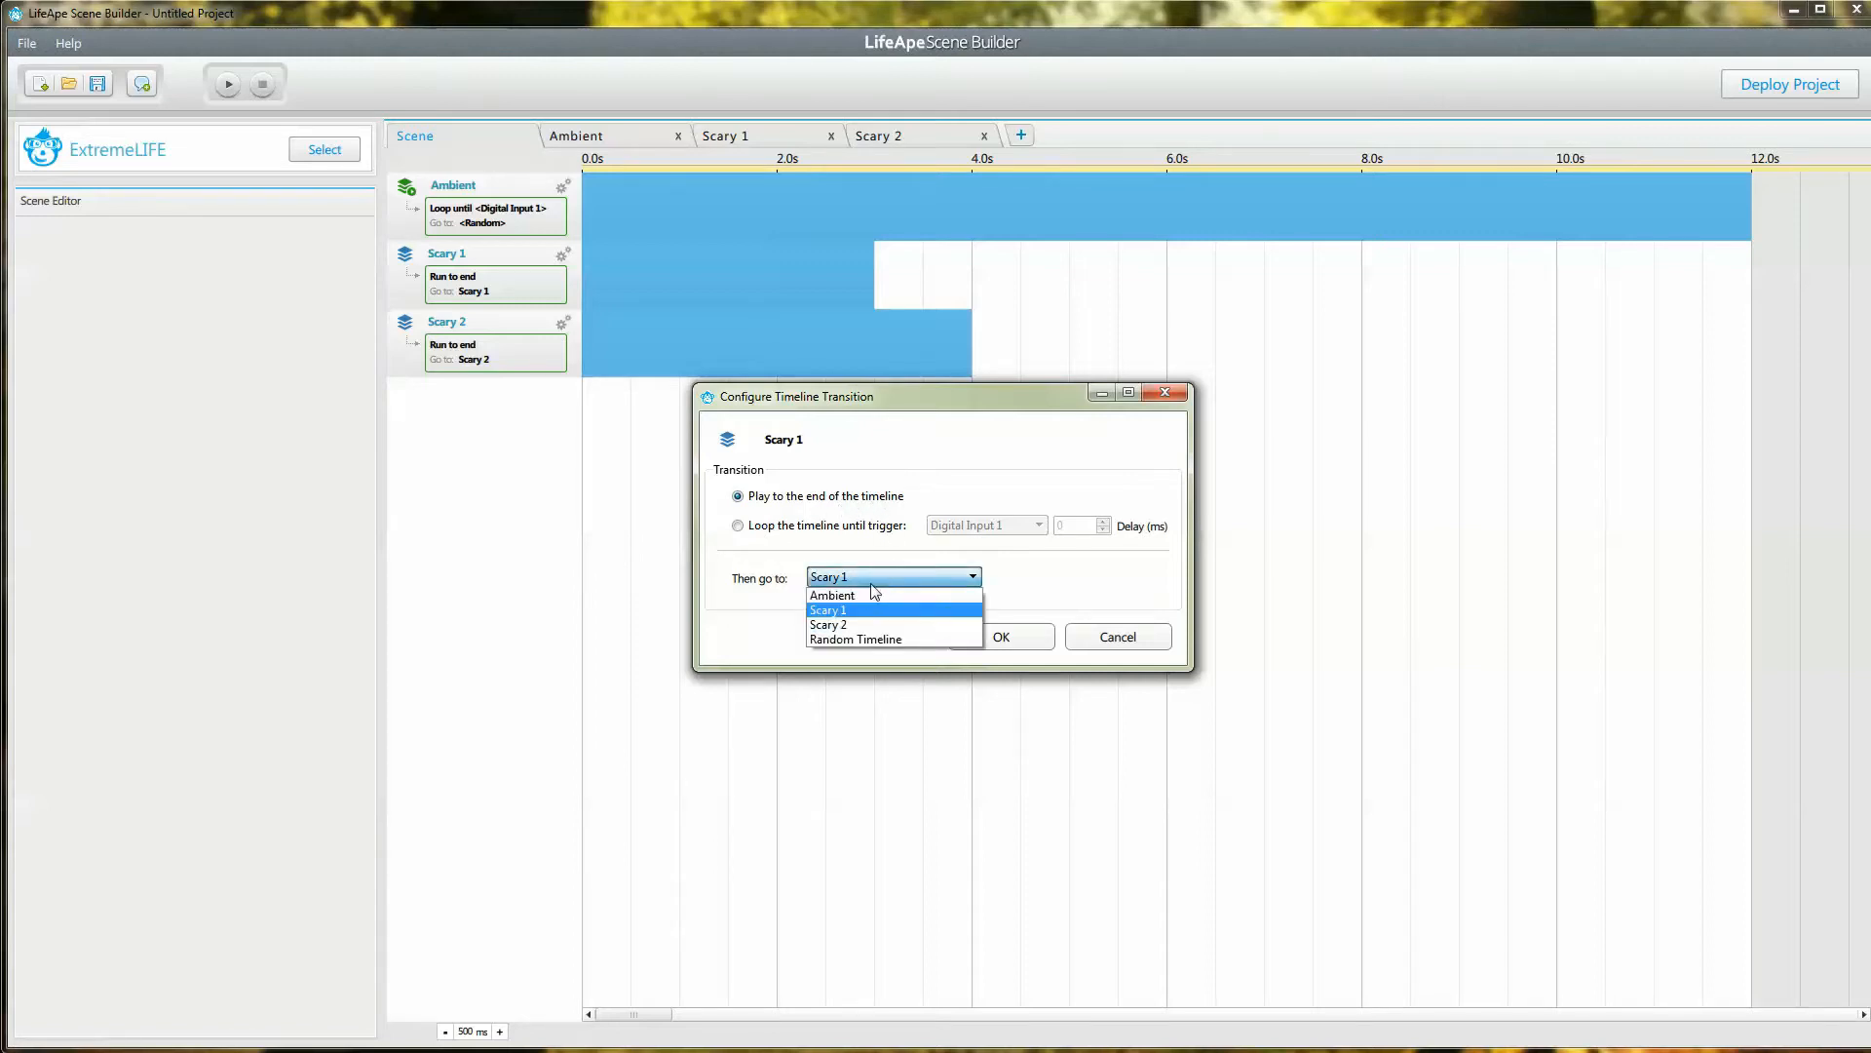
pyautogui.click(869, 596)
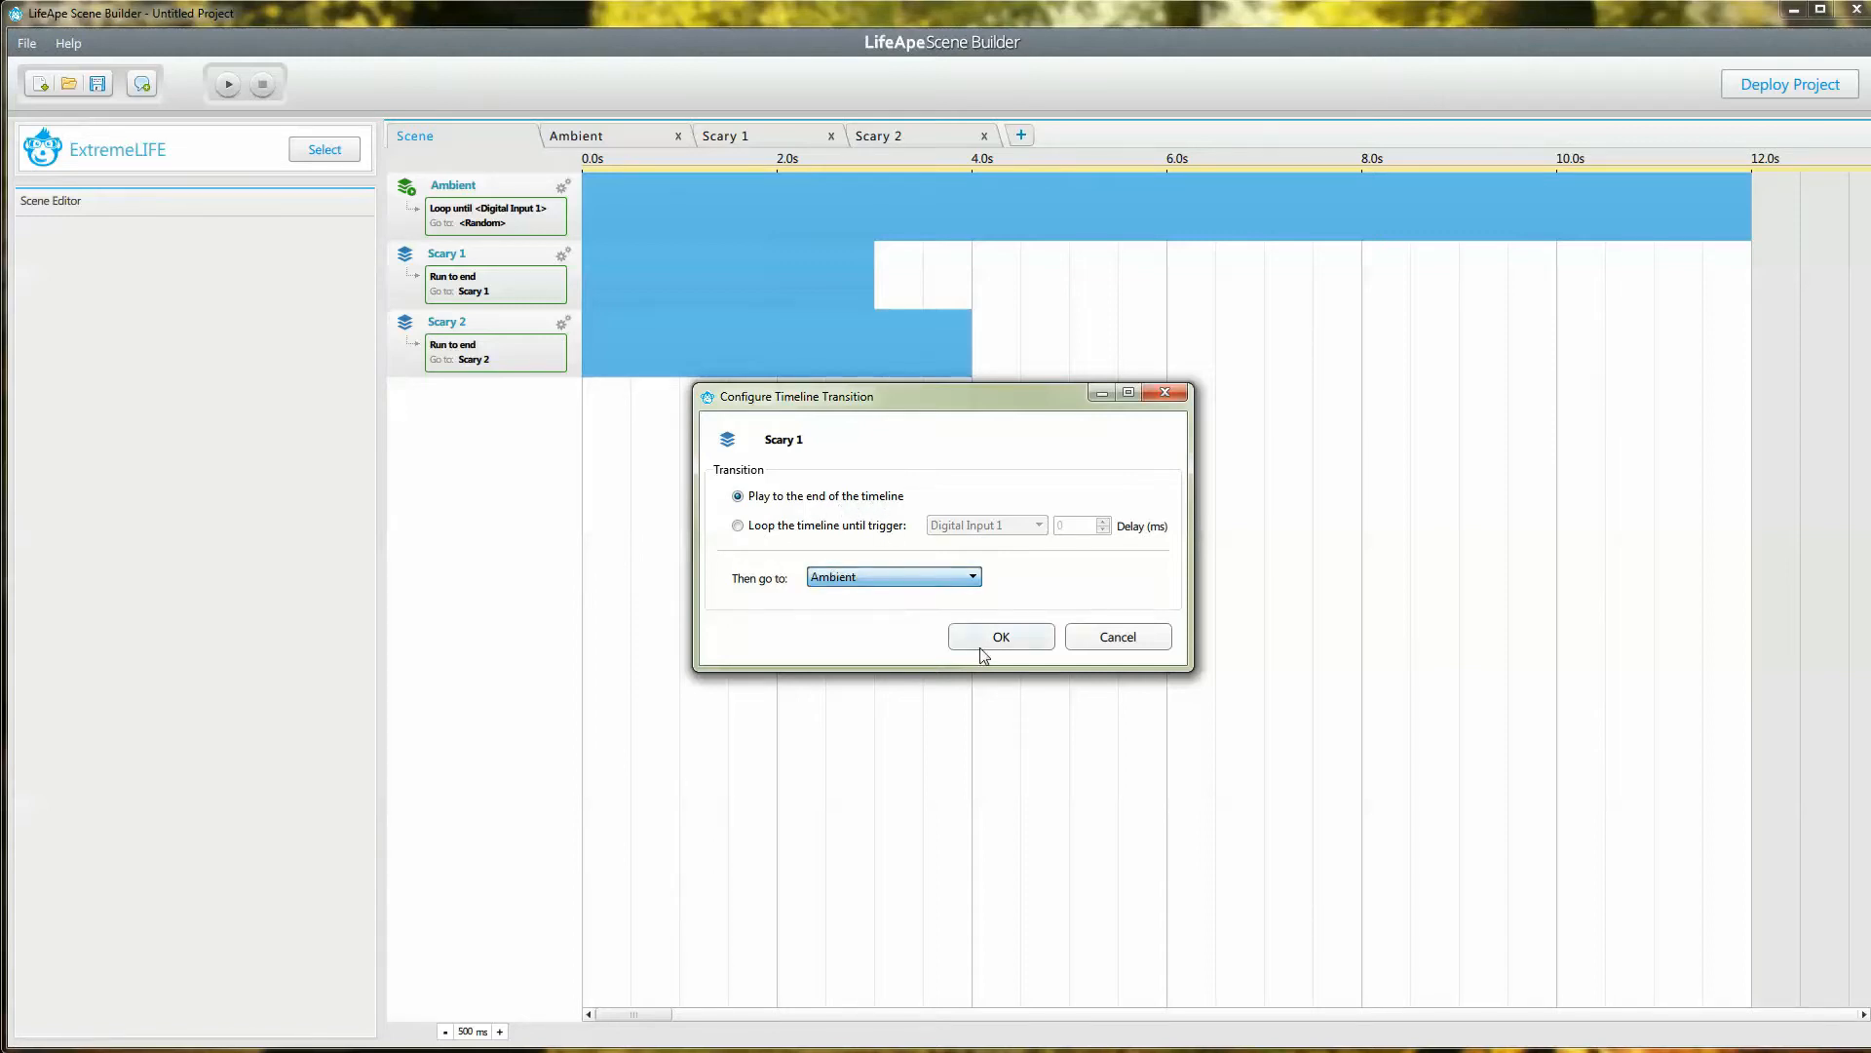
pyautogui.click(984, 646)
# - Set the Scary 2 timeline's transition in the scene to go to Ambient after playing to the end
pyautogui.click(510, 347)
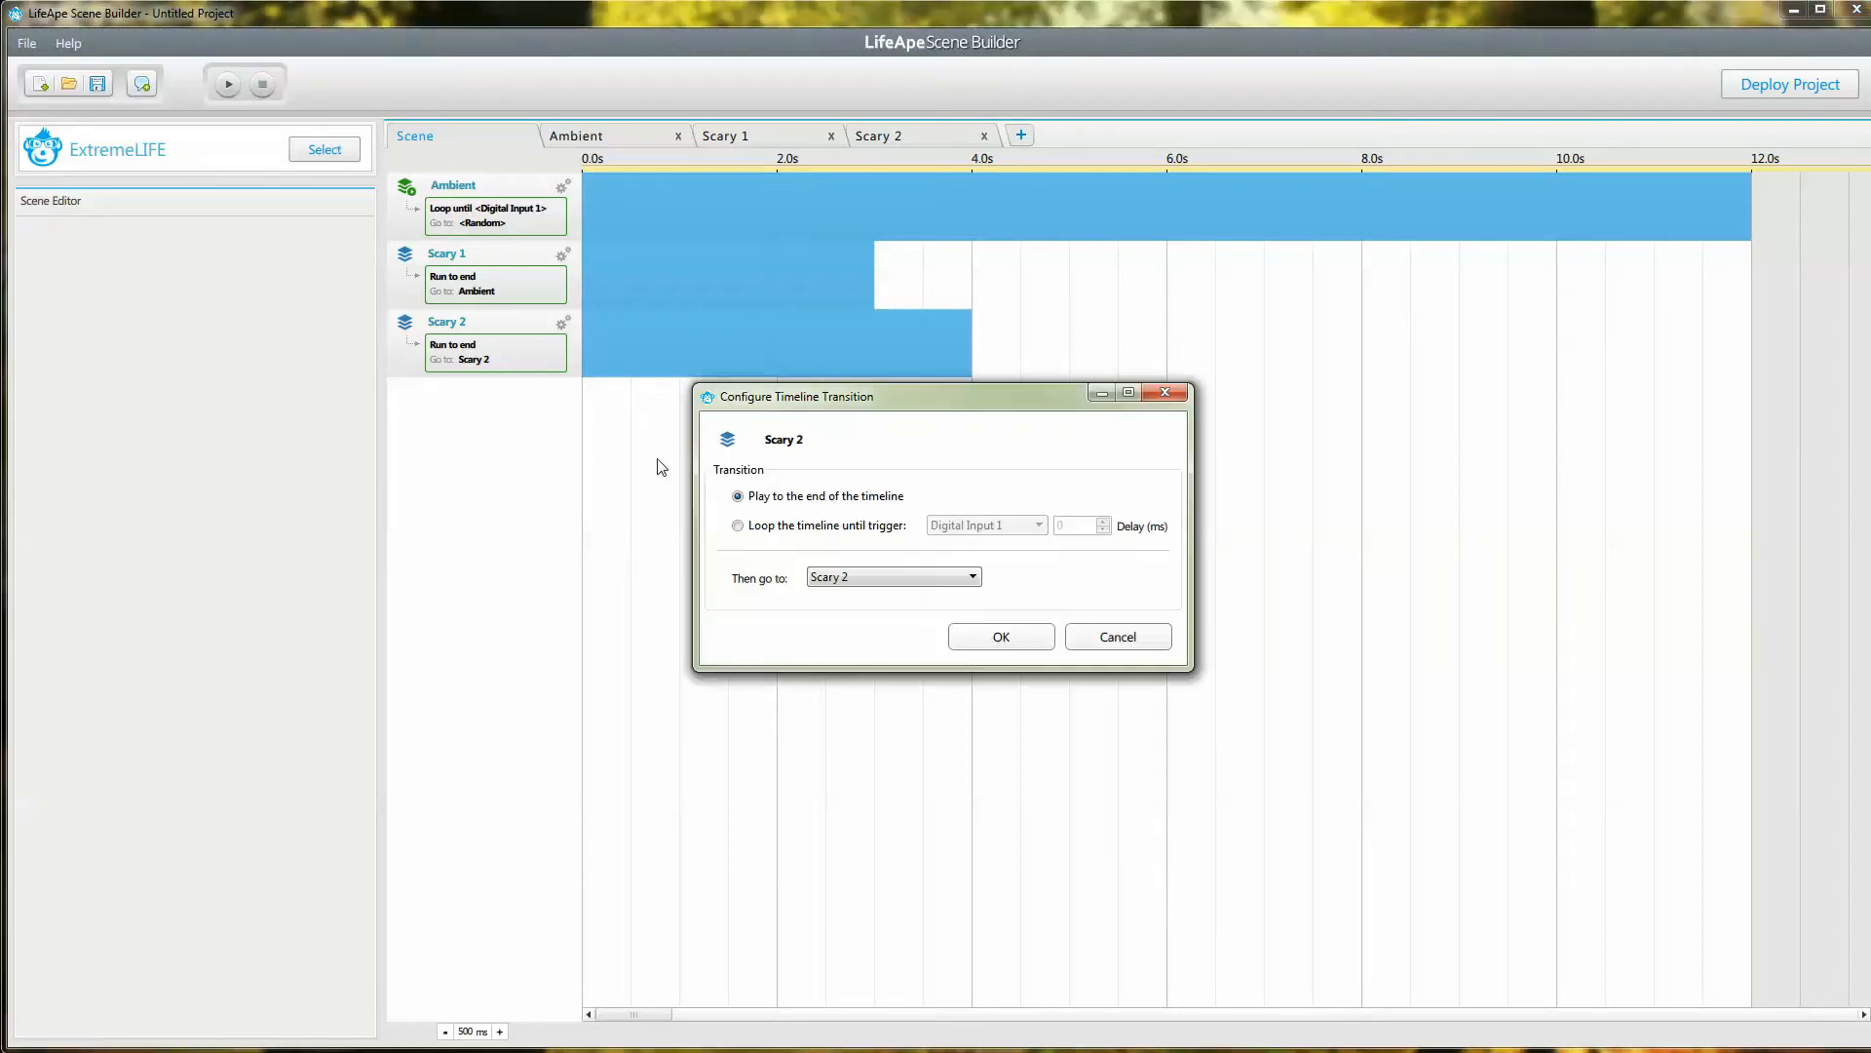
pyautogui.click(883, 581)
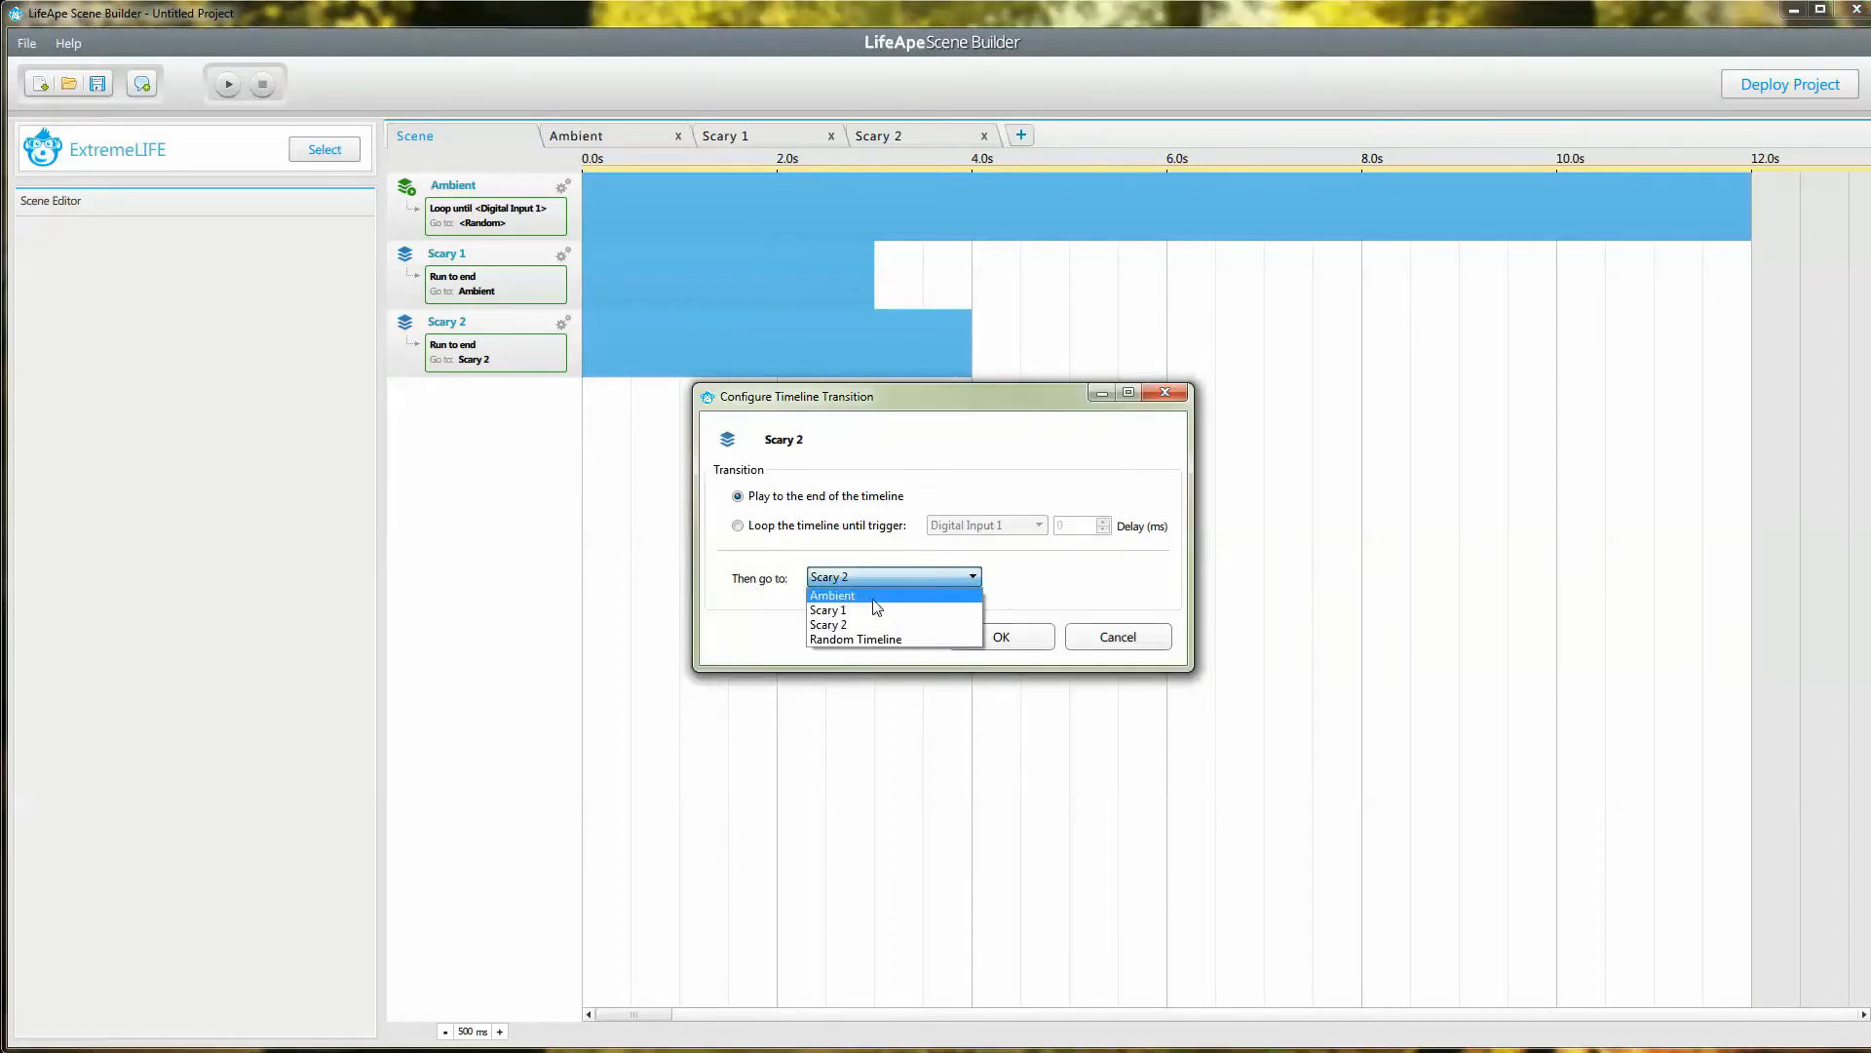
pyautogui.click(878, 596)
pyautogui.click(994, 639)
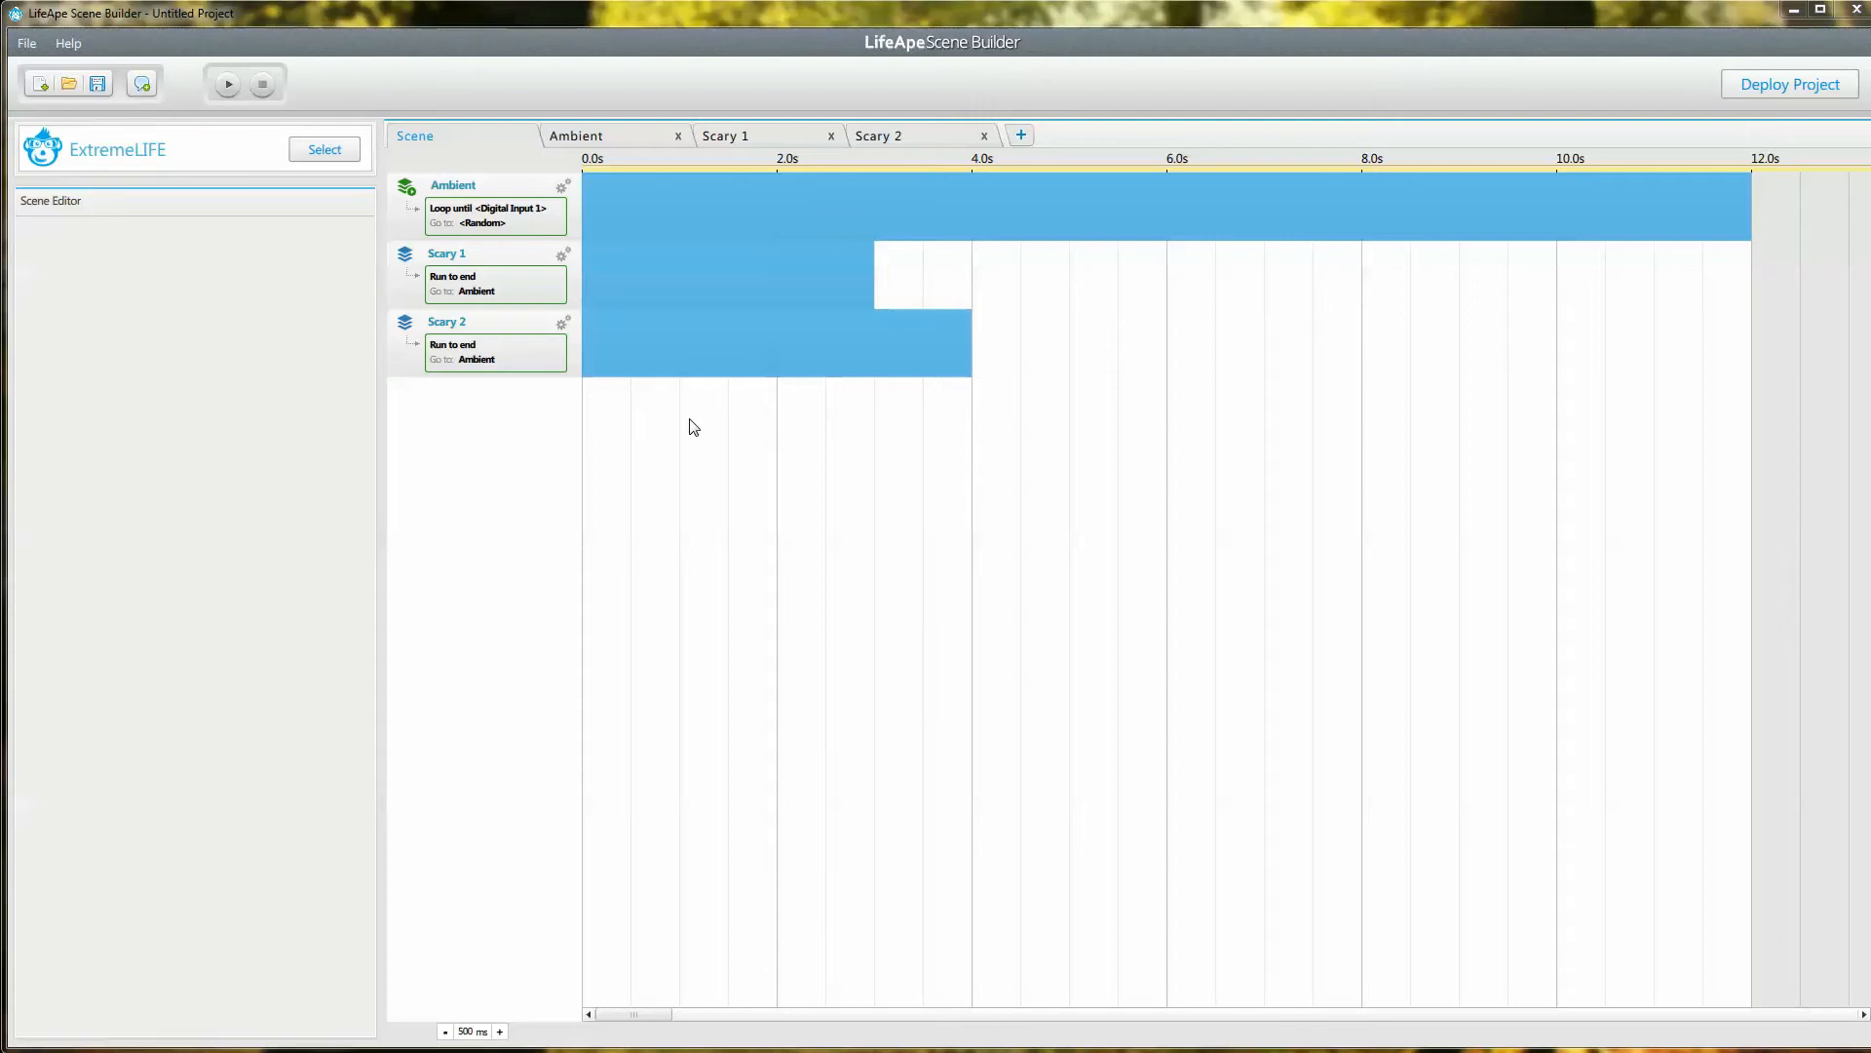
# - Deploy the finished scene project to the ExtremeLIFE device
pyautogui.click(1740, 94)
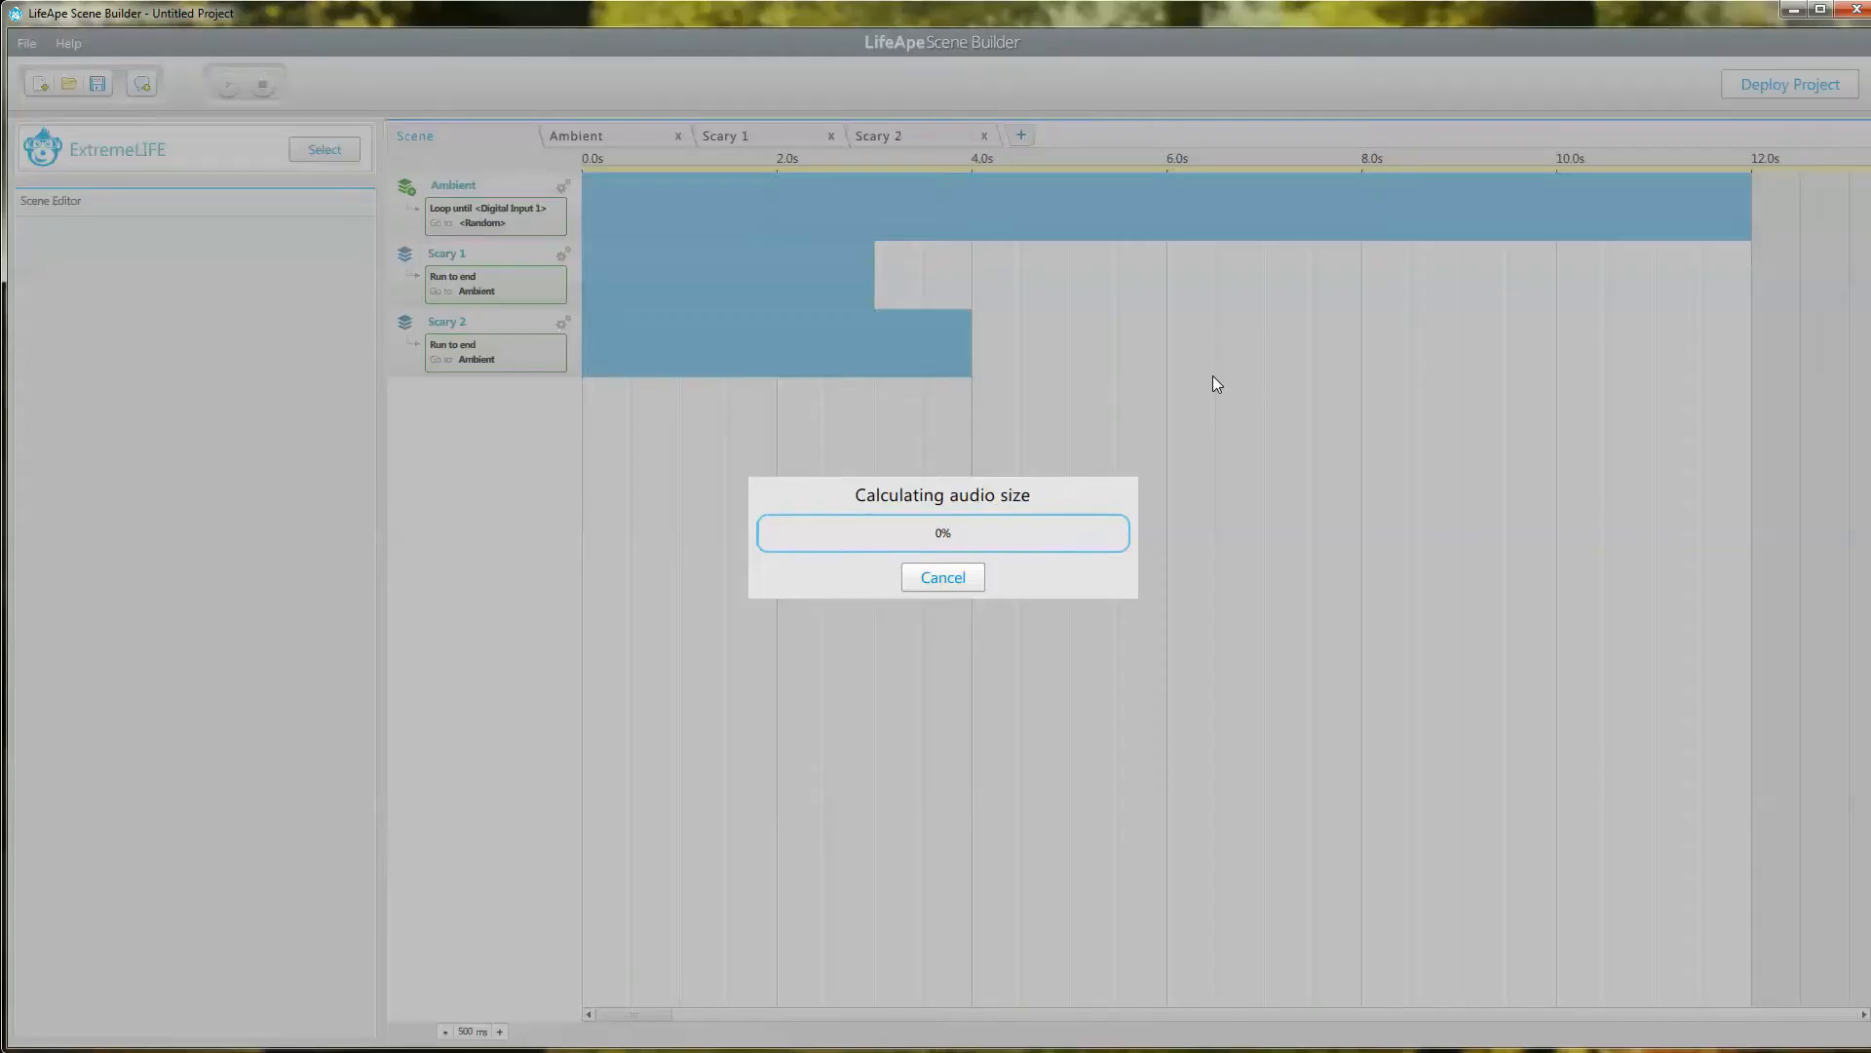